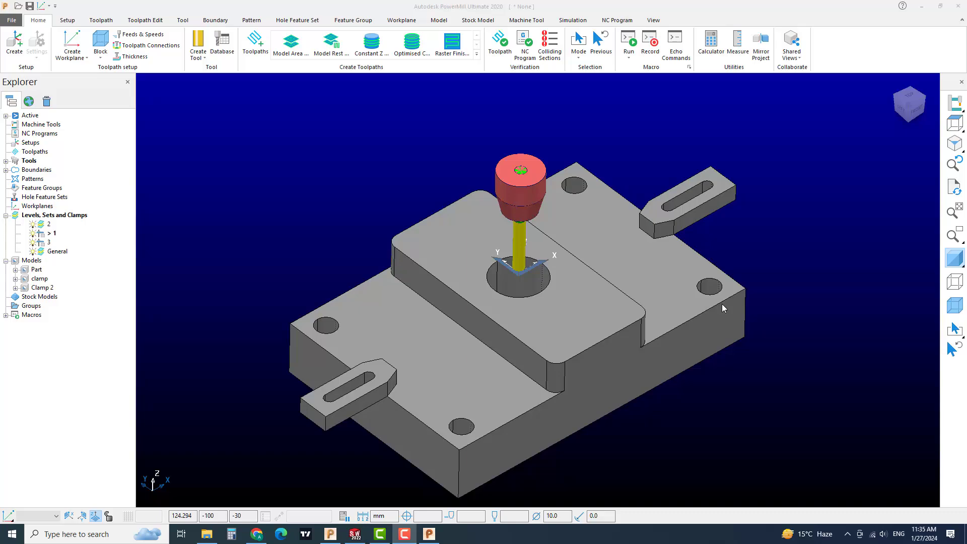
# Step: Examine the plate, its two clamps and the tool assembly from several angles
pyautogui.moveTo(721, 304); pyautogui.dragTo(705, 332, button='middle')
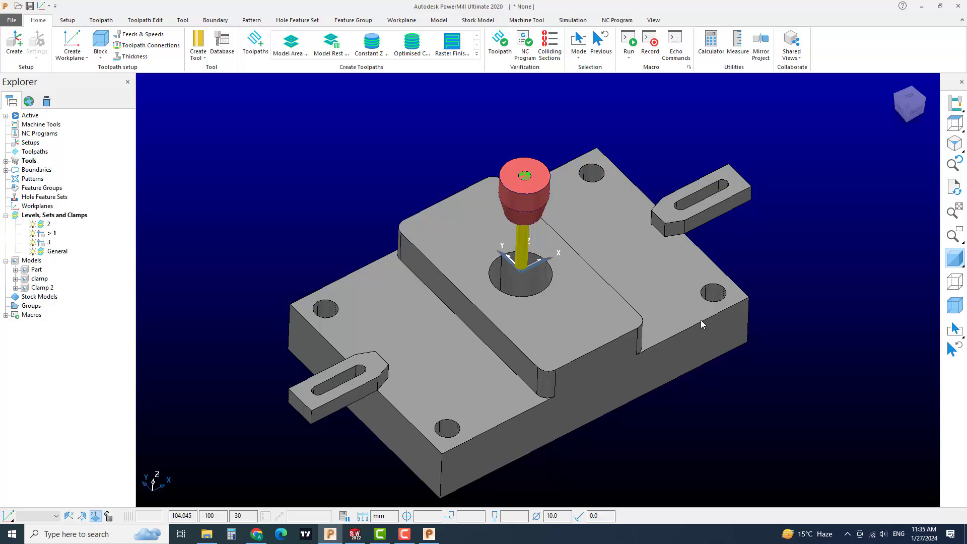
pyautogui.moveTo(703, 325); pyautogui.dragTo(684, 387, button='middle')
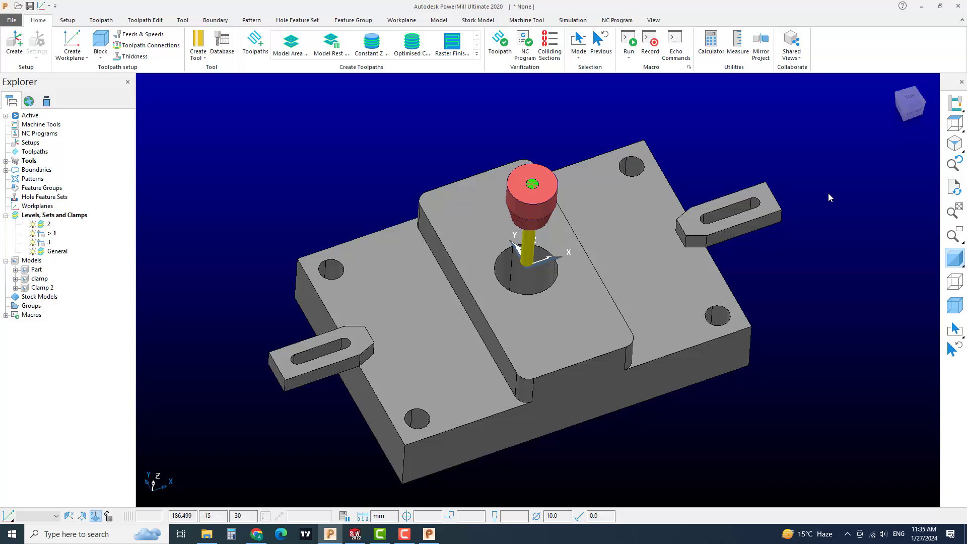
pyautogui.click(955, 143)
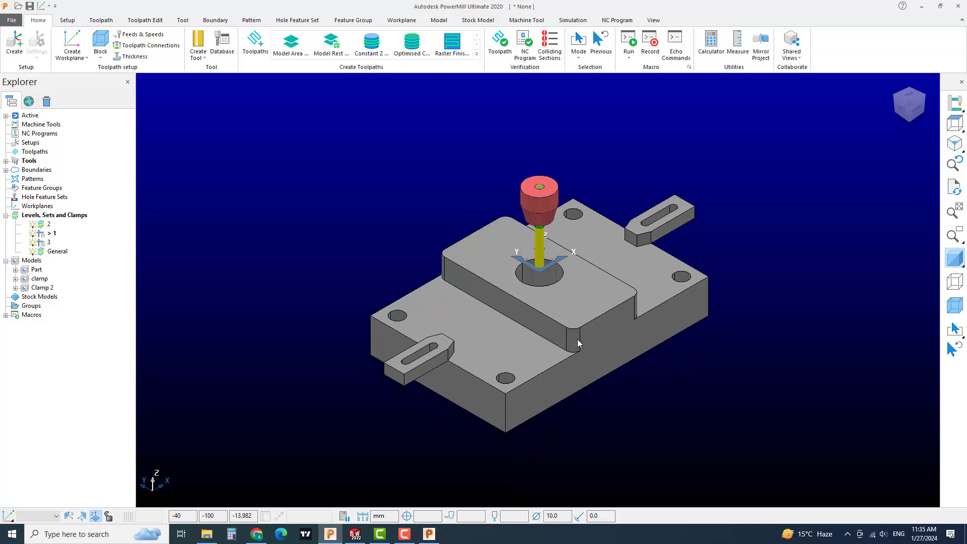
pyautogui.scroll(2, 610, 378)
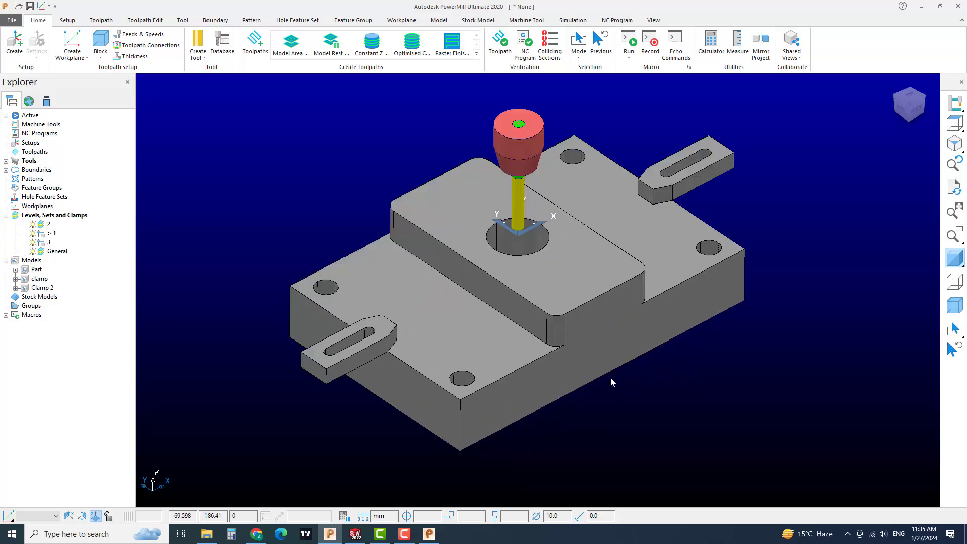
pyautogui.moveTo(624, 383); pyautogui.dragTo(668, 391, button='middle')
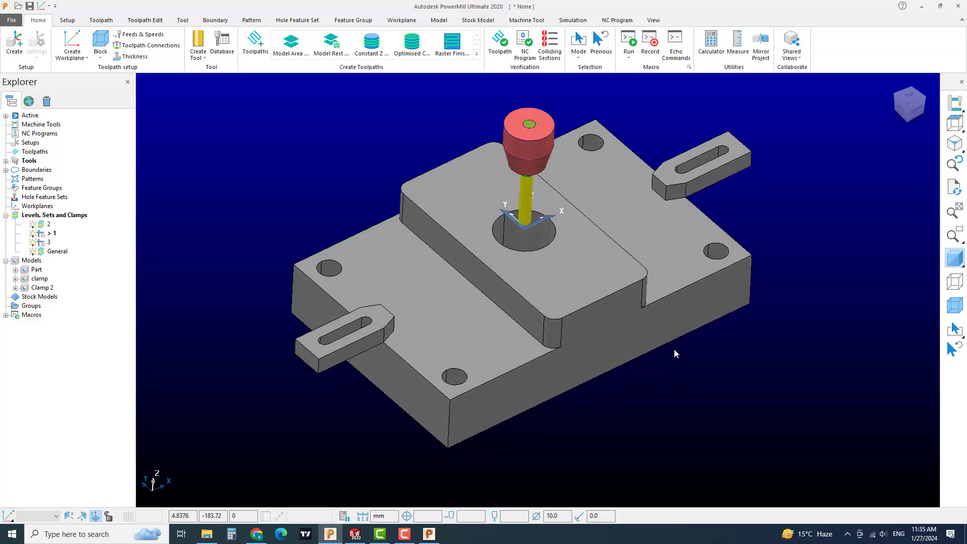
pyautogui.keyDown('shift'); pyautogui.moveTo(745, 306); pyautogui.dragTo(743, 324, button='middle'); pyautogui.keyUp('shift')
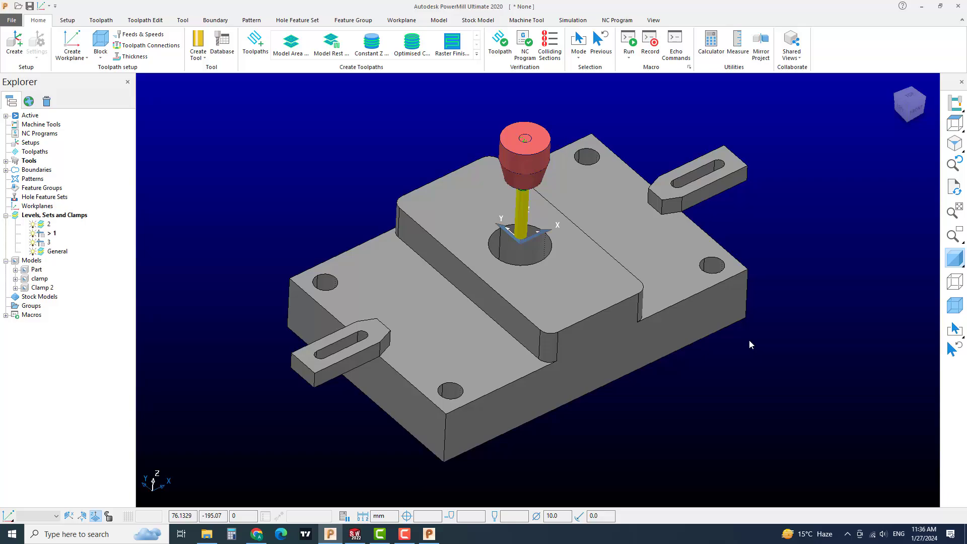
pyautogui.moveTo(748, 360); pyautogui.dragTo(596, 324, button='middle')
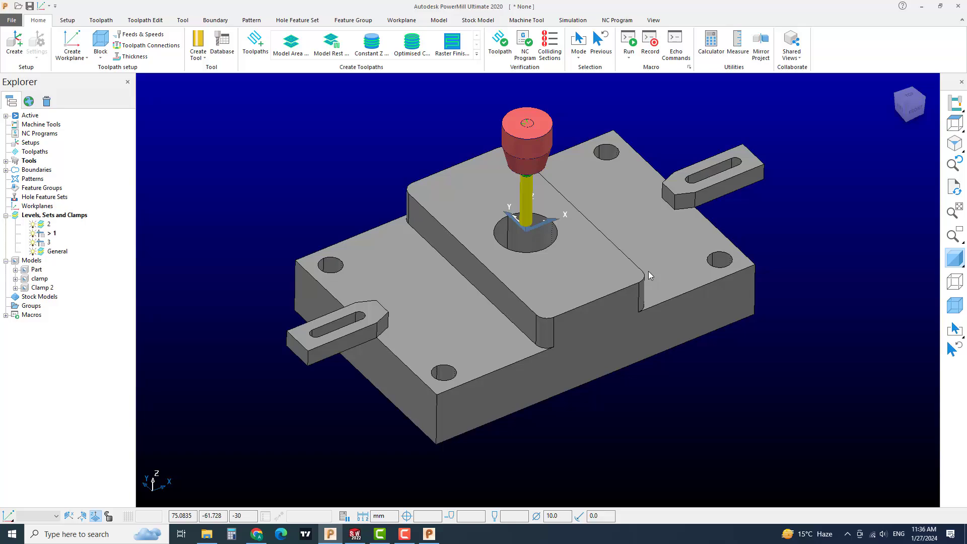
# Step: Delete all models and all tools from the project
pyautogui.rightClick(32, 261)
pyautogui.click(50, 519)
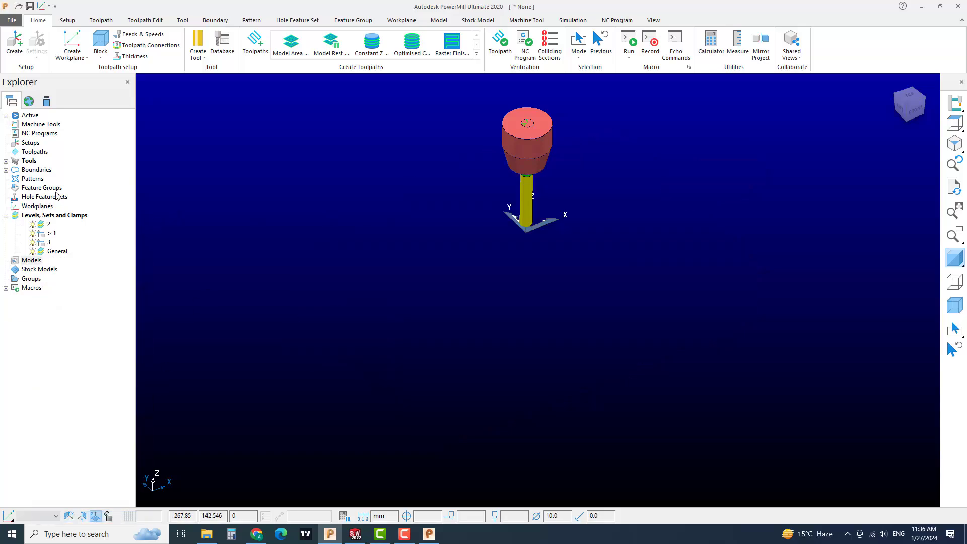
pyautogui.rightClick(26, 161)
pyautogui.click(121, 352)
# Step: Delete the four levels, sets and clamps named 2, 1, 3 and General
pyautogui.rightClick(58, 218)
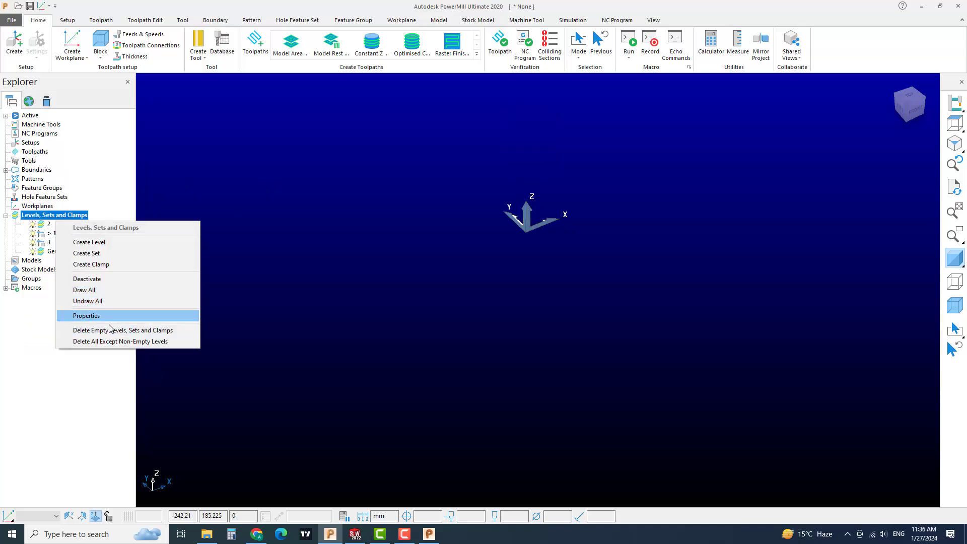
pyautogui.click(351, 230)
pyautogui.click(49, 225)
pyautogui.keyDown('shift'); pyautogui.click(51, 251); pyautogui.keyUp('shift')
pyautogui.rightClick(51, 254)
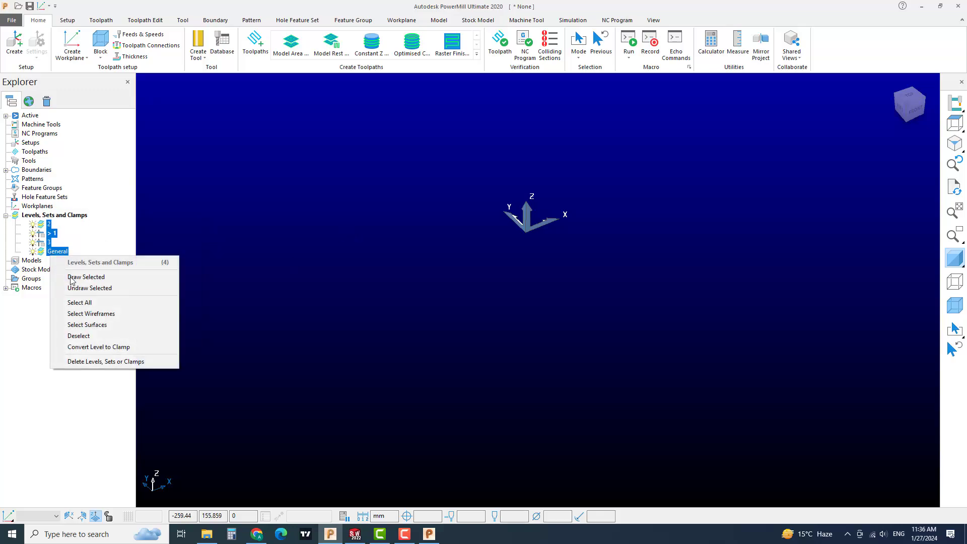
pyautogui.click(100, 362)
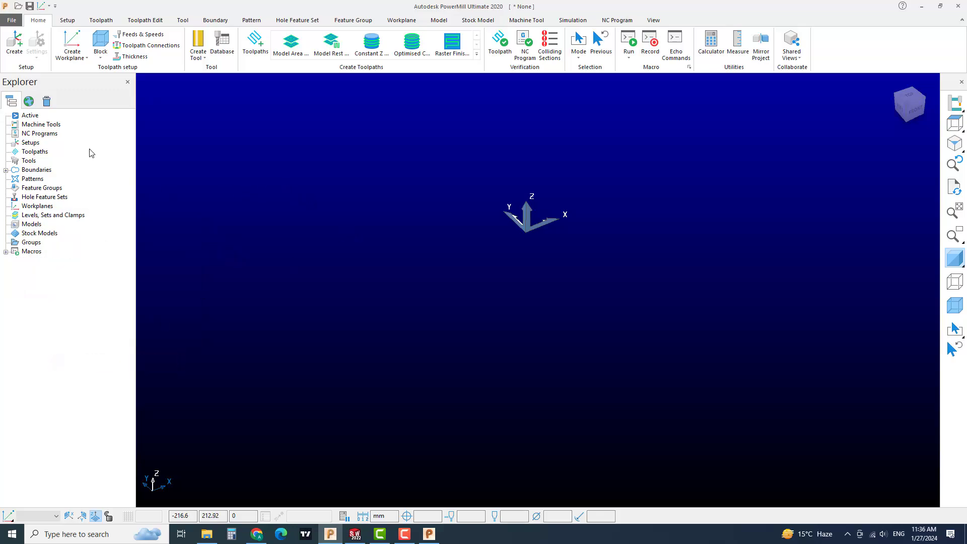
# Step: Delete all boundaries from the project
pyautogui.click(54, 171)
pyautogui.rightClick(48, 178)
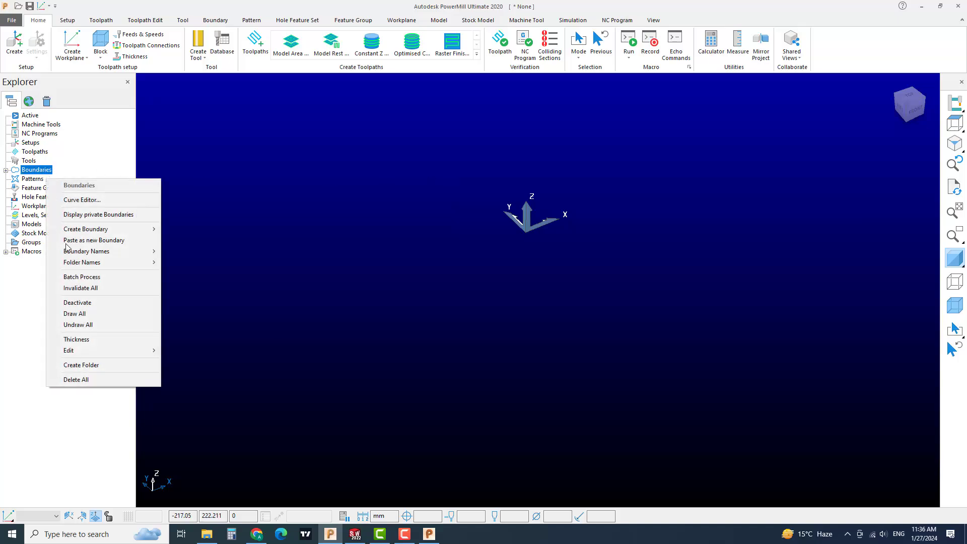
pyautogui.click(94, 381)
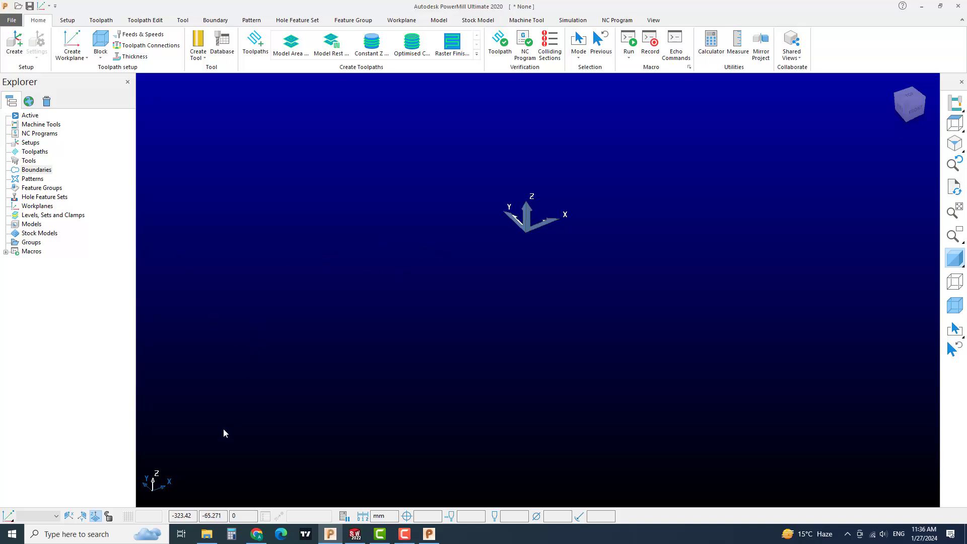
# Step: Import the SOLIDWORKS 2022 file Part from the Clamps folder as a model and dismiss the translation report
pyautogui.rightClick(32, 225)
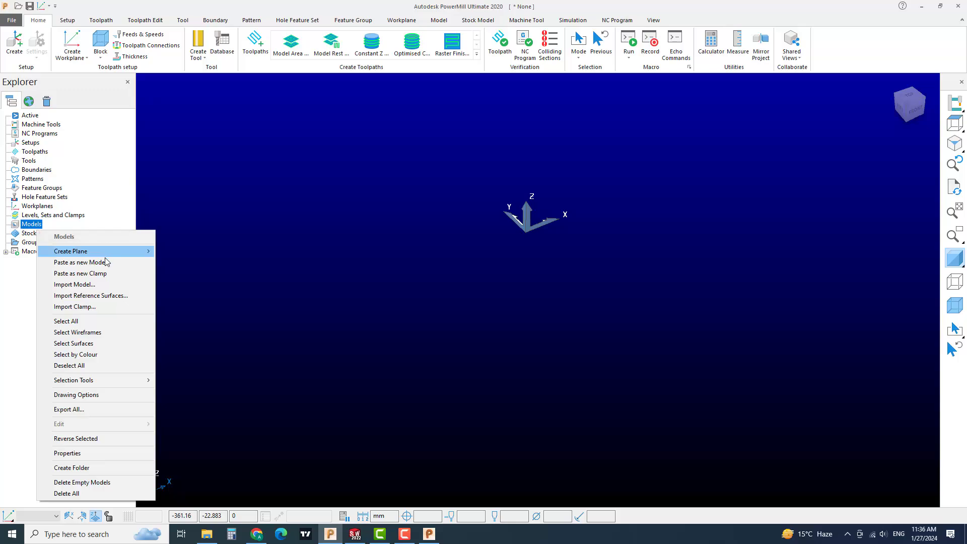
pyautogui.click(112, 285)
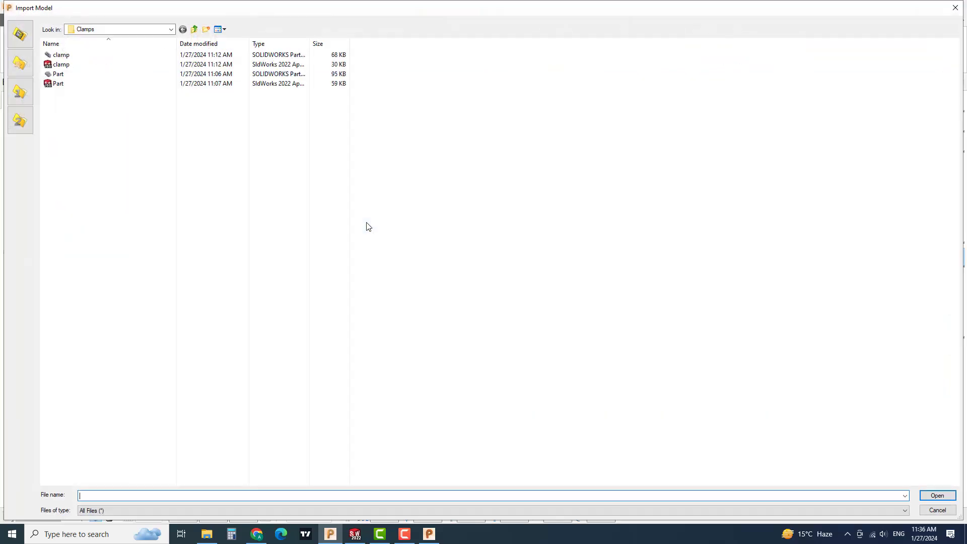
pyautogui.doubleClick(59, 84)
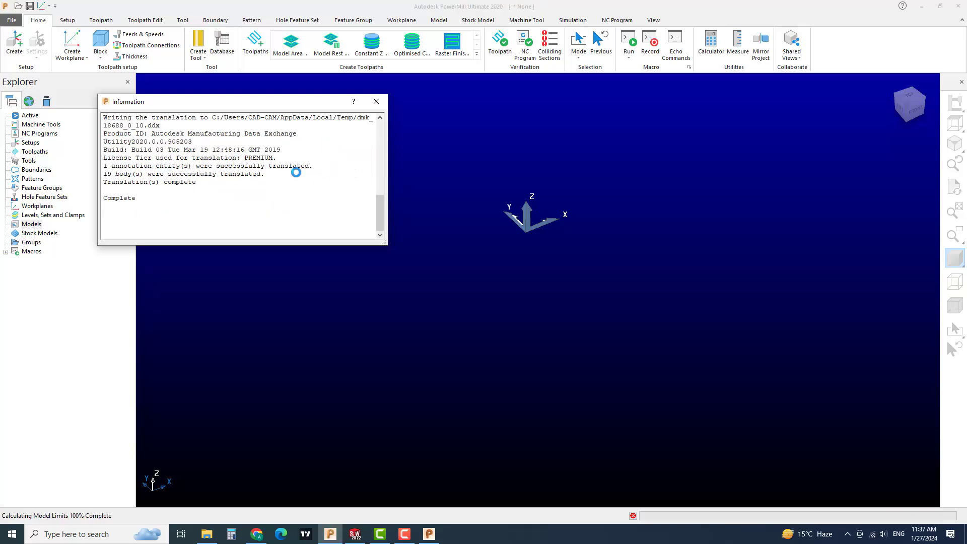
pyautogui.click(377, 104)
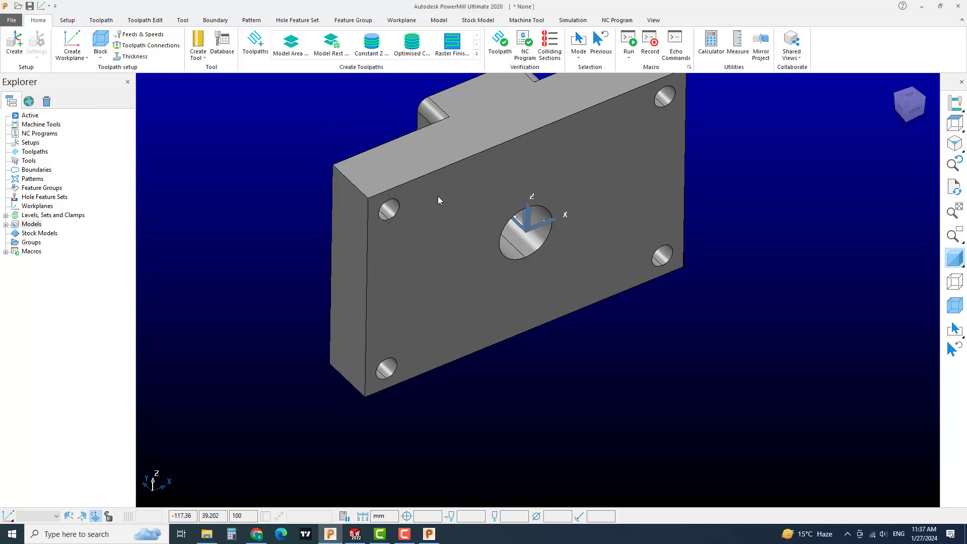
# Step: Rotate the imported Part model 90 degrees about the X axis with the model Transform command
pyautogui.keyDown('shift'); pyautogui.moveTo(529, 187); pyautogui.dragTo(455, 250, button='middle'); pyautogui.keyUp('shift')
pyautogui.scroll(-2, 535, 279)
pyautogui.scroll(3, 535, 280)
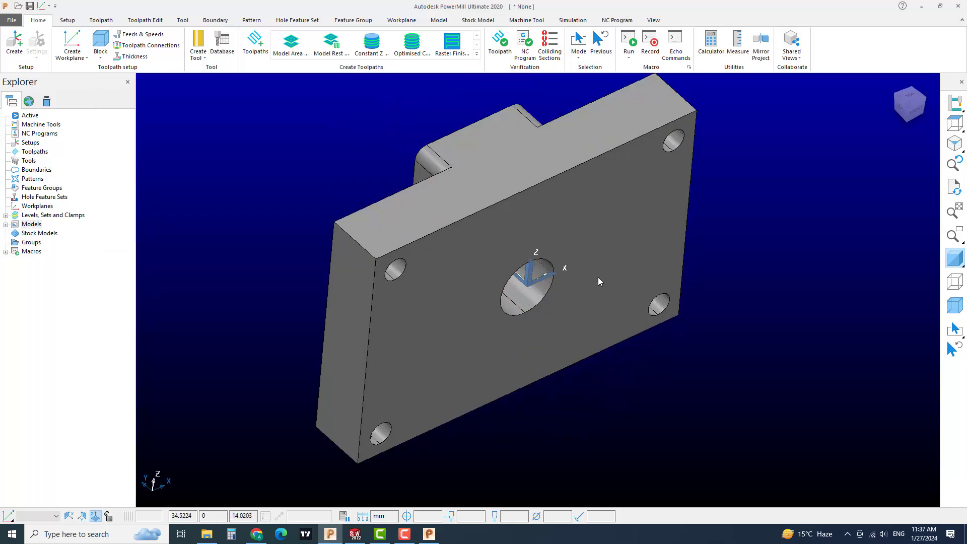
pyautogui.click(36, 224)
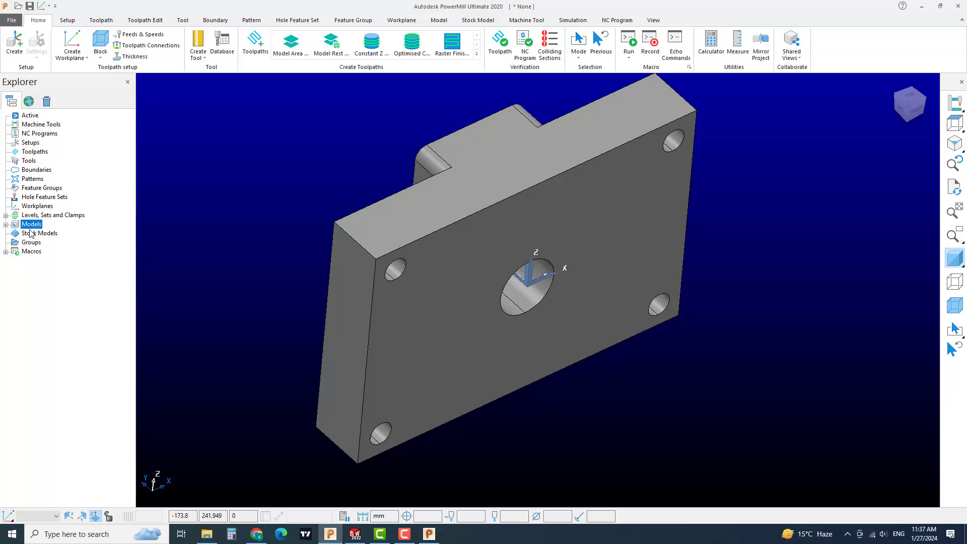
pyautogui.click(6, 224)
pyautogui.rightClick(34, 235)
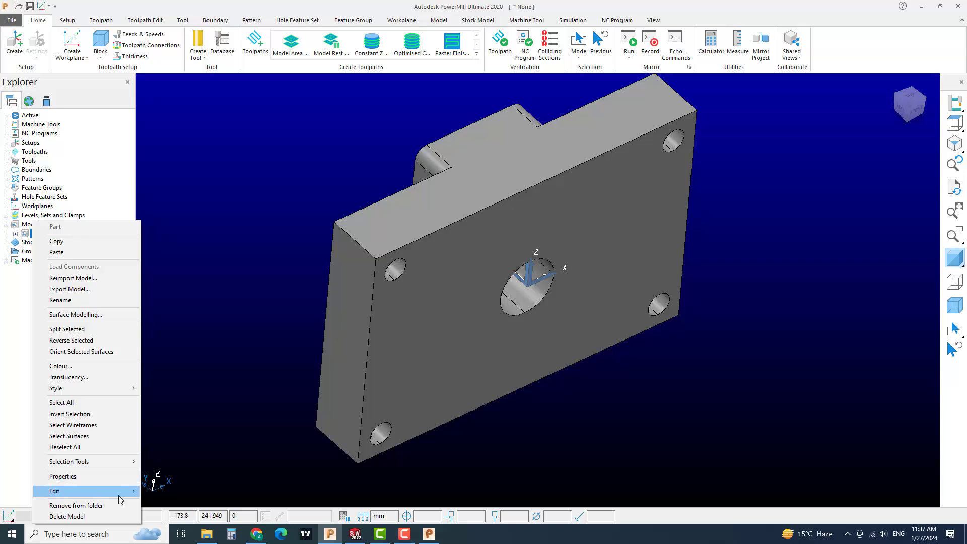
pyautogui.moveTo(121, 492)
pyautogui.click(171, 491)
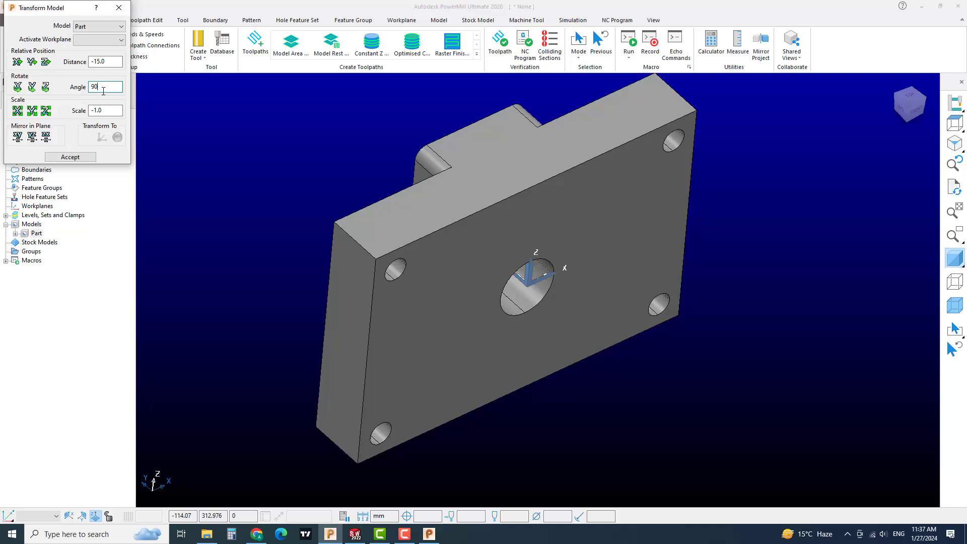
pyautogui.click(17, 86)
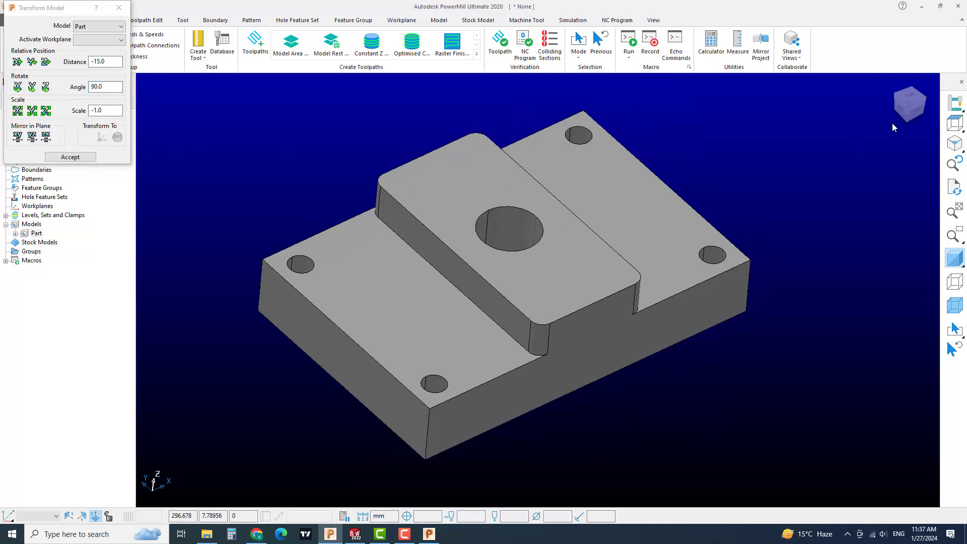
# Step: Move the Part model -80 mm along Z to put the origin on its upper face, and accept the transformation
pyautogui.click(917, 113)
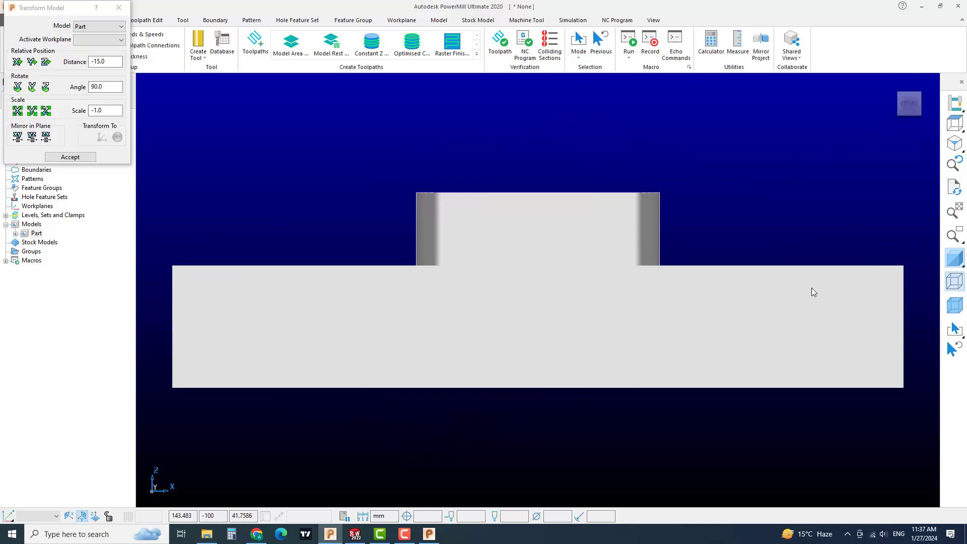
pyautogui.click(952, 260)
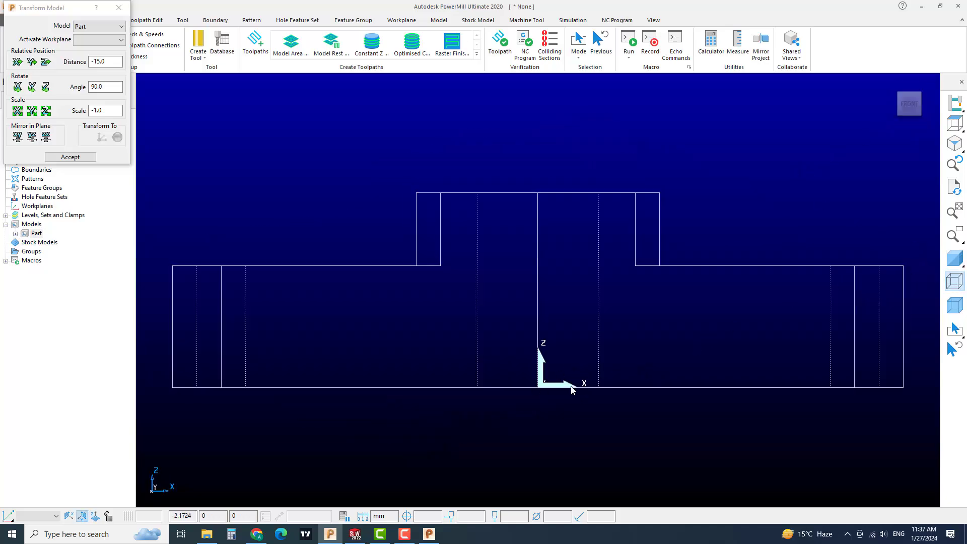
pyautogui.scroll(-1, 556, 386)
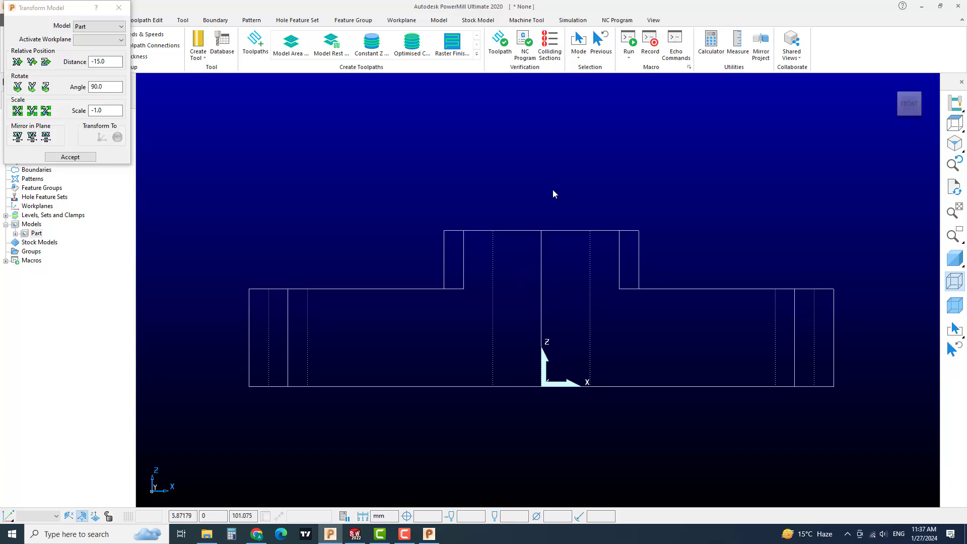
pyautogui.doubleClick(106, 62)
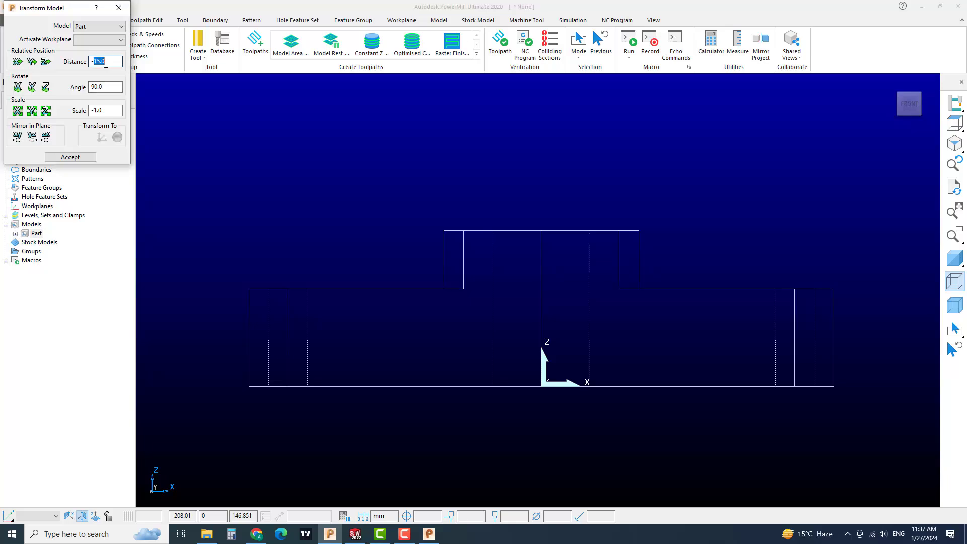
pyautogui.write('80')
pyautogui.click(46, 62)
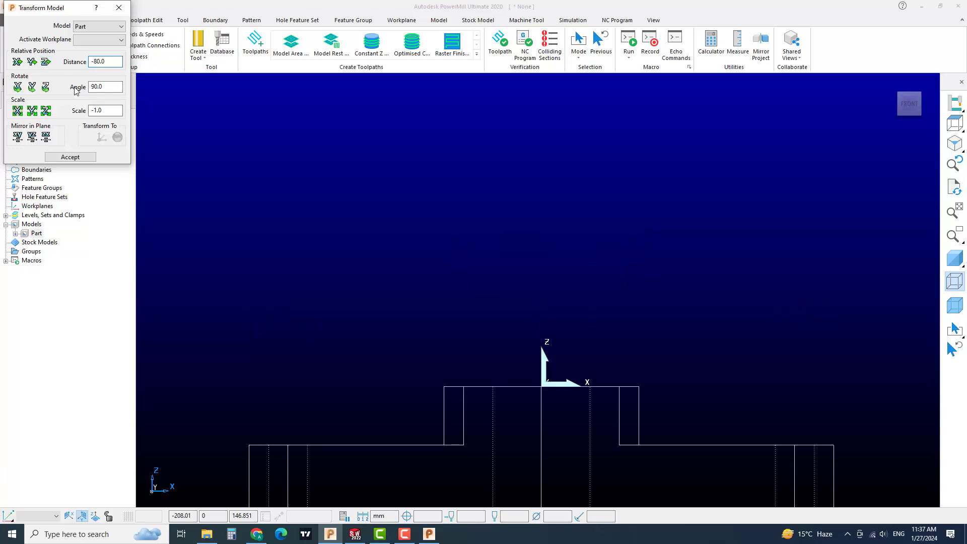
pyautogui.click(70, 157)
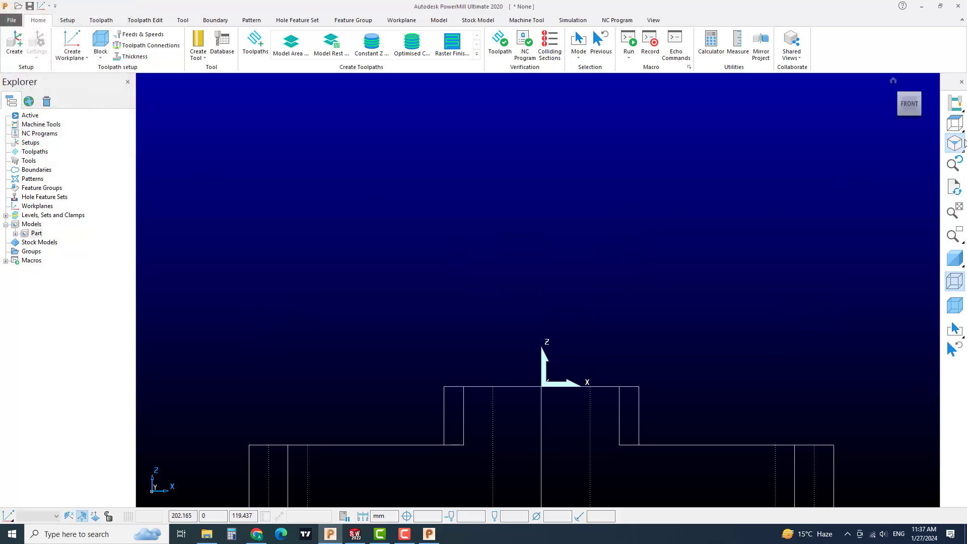
# Step: Show the Part model shaded in an isometric view with the wireframe turned off
pyautogui.click(954, 144)
pyautogui.click(955, 258)
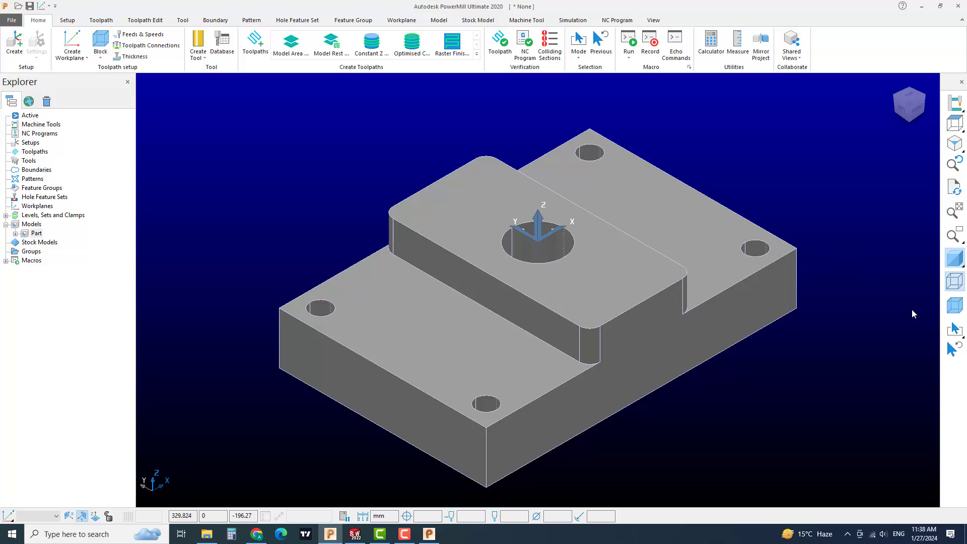
pyautogui.click(954, 281)
pyautogui.scroll(-3, 876, 240)
pyautogui.scroll(2, 658, 294)
pyautogui.keyDown('shift'); pyautogui.moveTo(778, 273); pyautogui.dragTo(655, 277, button='middle'); pyautogui.keyUp('shift')
# Step: Calculate and accept a stock block around the Part model, check its display, and hide the block
pyautogui.click(100, 44)
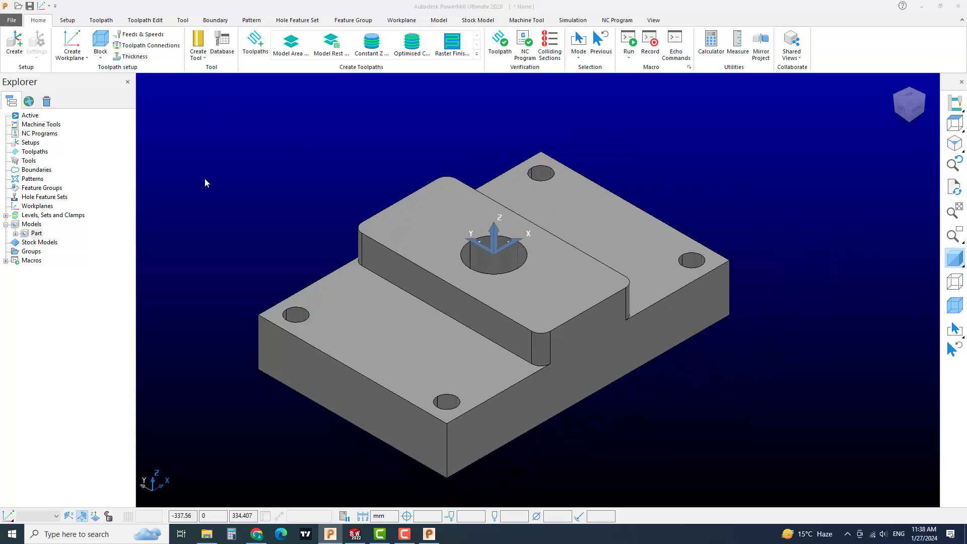
pyautogui.click(287, 271)
pyautogui.click(204, 311)
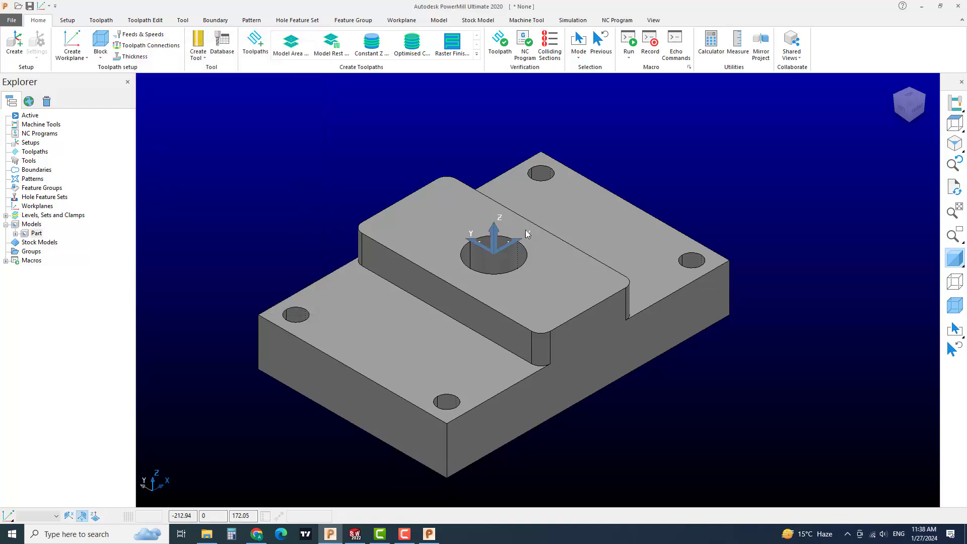
pyautogui.click(955, 258)
pyautogui.click(954, 259)
pyautogui.click(955, 306)
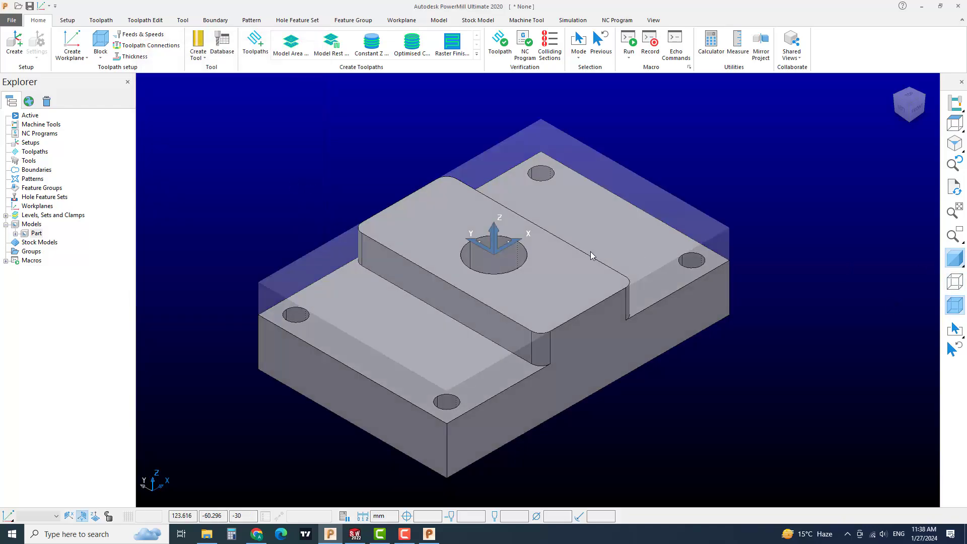
pyautogui.click(955, 307)
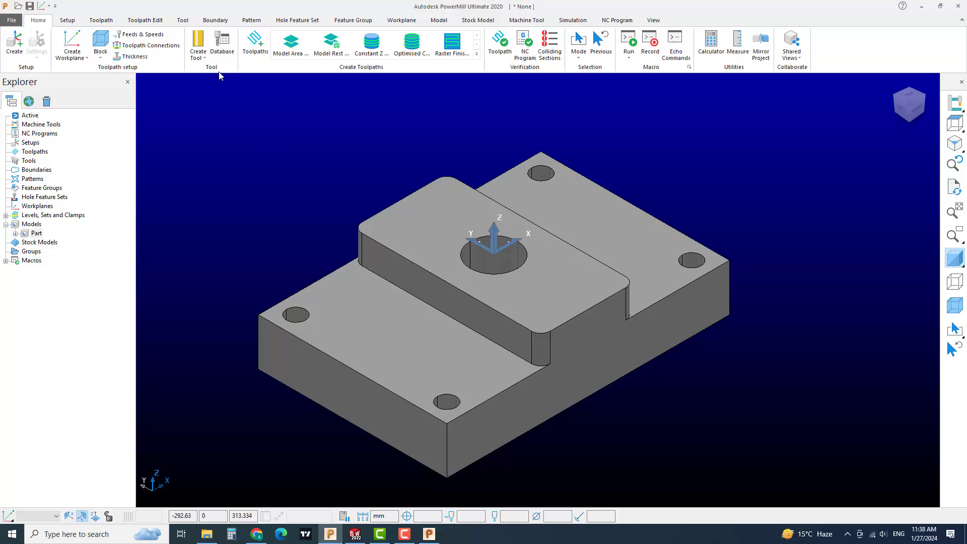
# Step: Create the ENDMILL10 tool from the tool database and close the database search
pyautogui.click(223, 44)
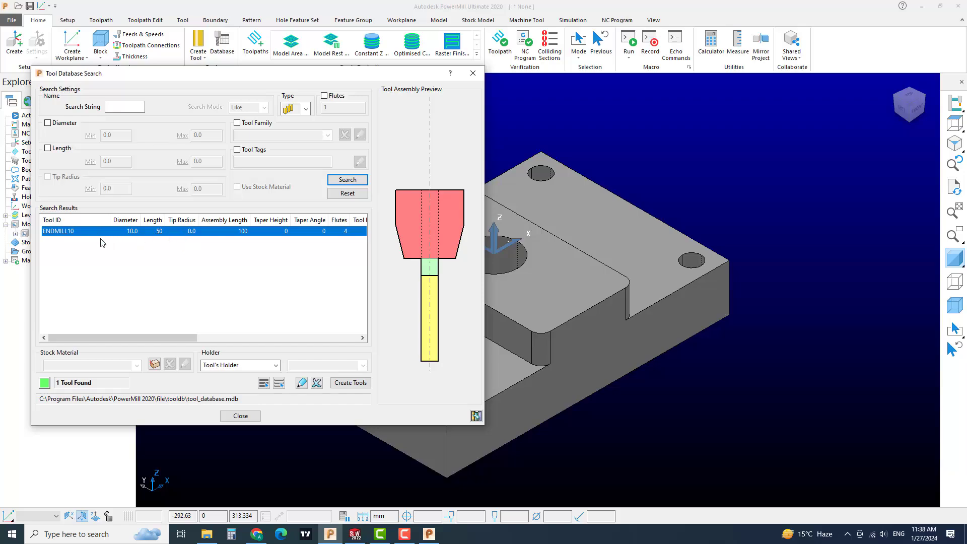
pyautogui.click(350, 382)
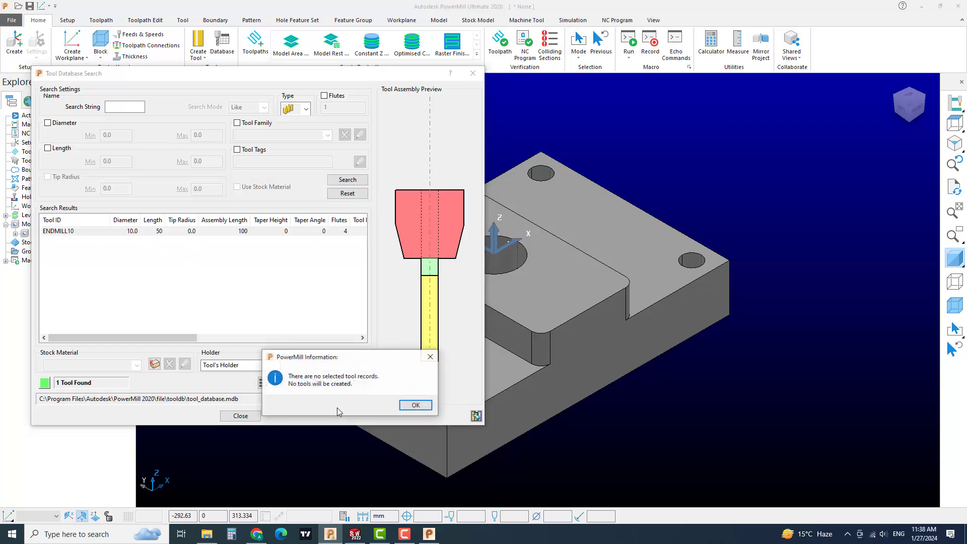
pyautogui.click(422, 408)
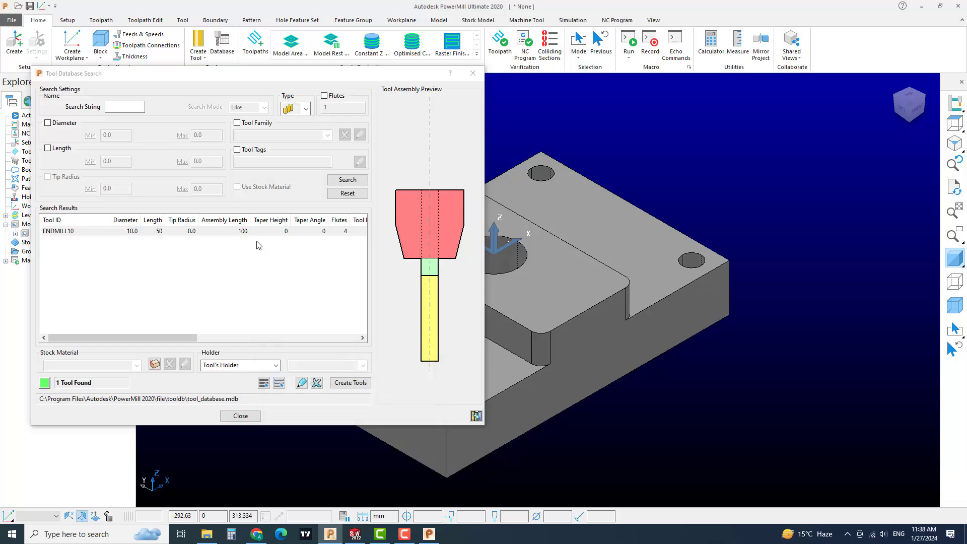
pyautogui.click(250, 232)
pyautogui.click(351, 383)
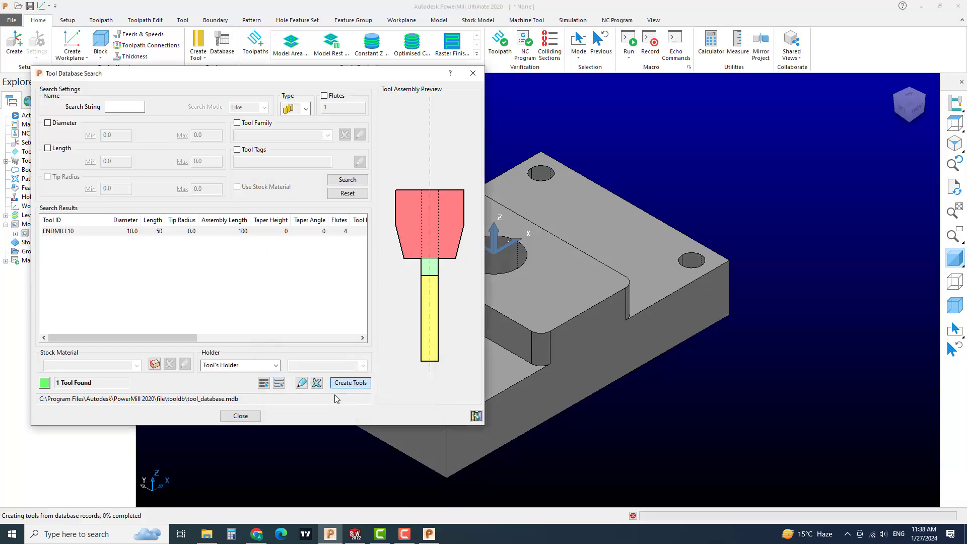
pyautogui.click(241, 416)
# Step: Create a user-defined boundary from the Part model's lower step face on the negative X side and accept it
pyautogui.moveTo(600, 302)
pyautogui.mouseDown(button='middle')
pyautogui.moveTo(621, 213)
pyautogui.moveTo(650, 232)
pyautogui.moveTo(594, 287)
pyautogui.mouseUp(button='middle')
pyautogui.scroll(-4, 597, 202)
pyautogui.scroll(4, 537, 307)
pyautogui.moveTo(592, 252); pyautogui.dragTo(578, 245, button='middle')
pyautogui.keyDown('shift'); pyautogui.moveTo(576, 267); pyautogui.dragTo(575, 229, button='middle'); pyautogui.keyUp('shift')
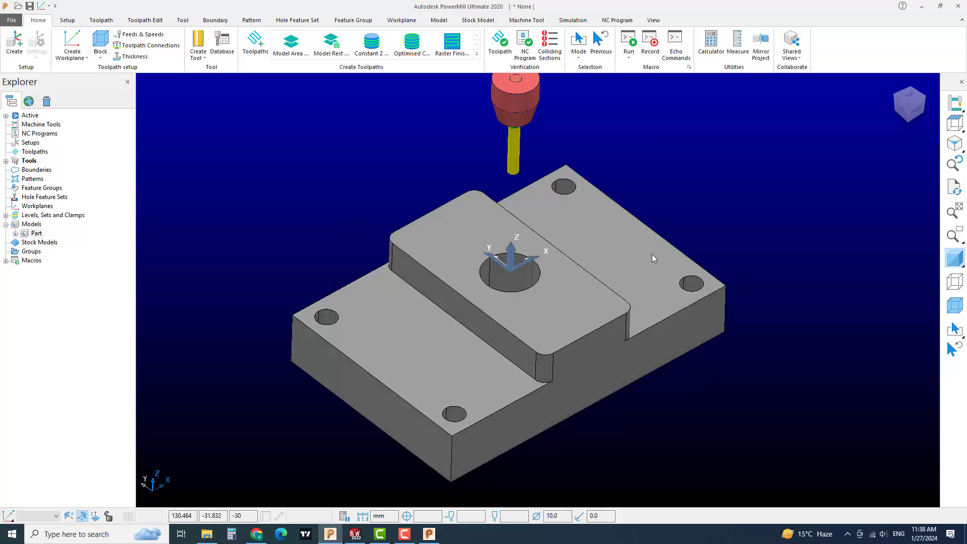
pyautogui.keyDown('shift'); pyautogui.moveTo(652, 259); pyautogui.dragTo(683, 222, button='middle'); pyautogui.keyUp('shift')
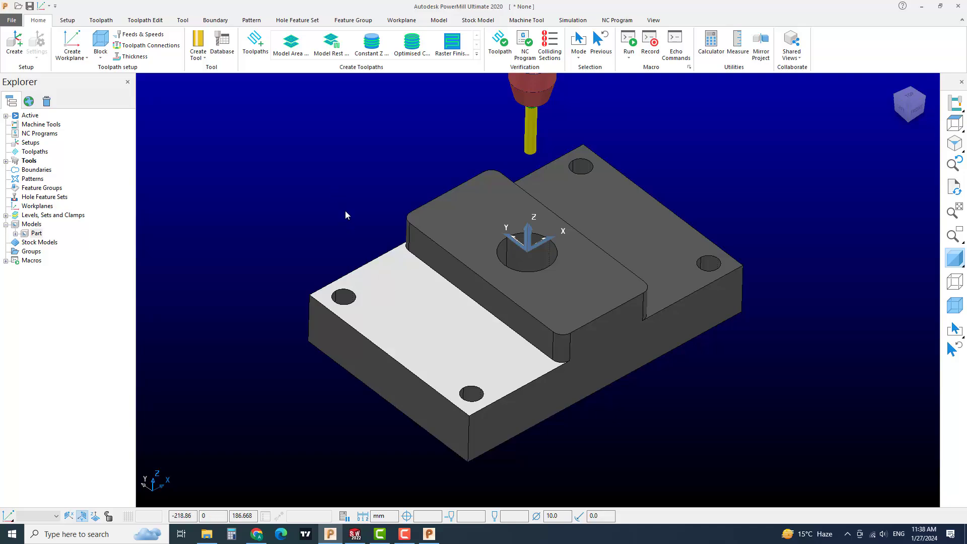
pyautogui.scroll(3, 429, 315)
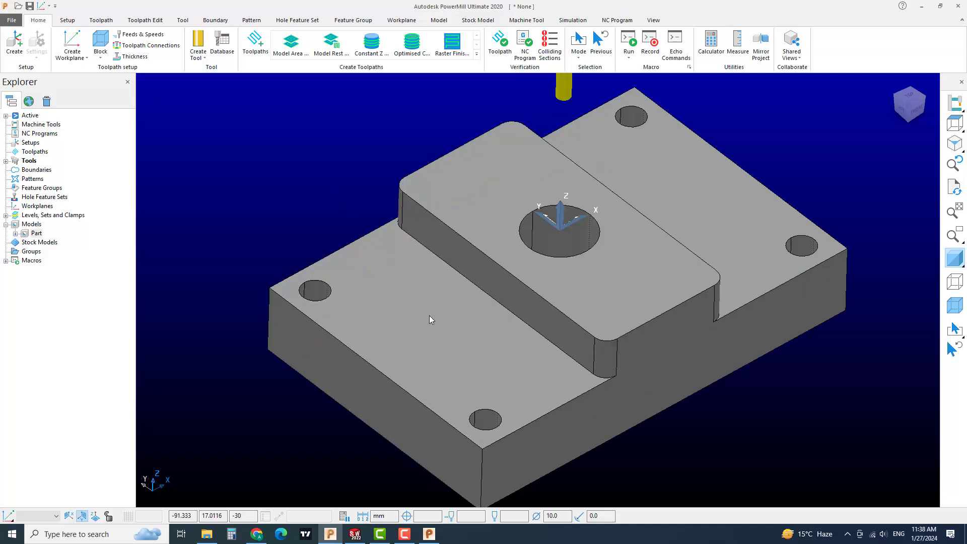
pyautogui.rightClick(36, 169)
pyautogui.moveTo(123, 224)
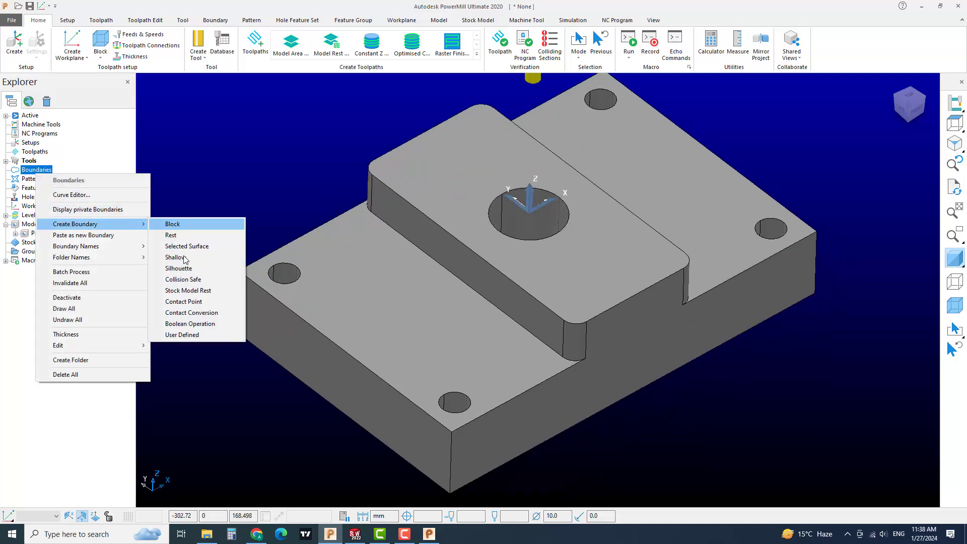
pyautogui.click(197, 333)
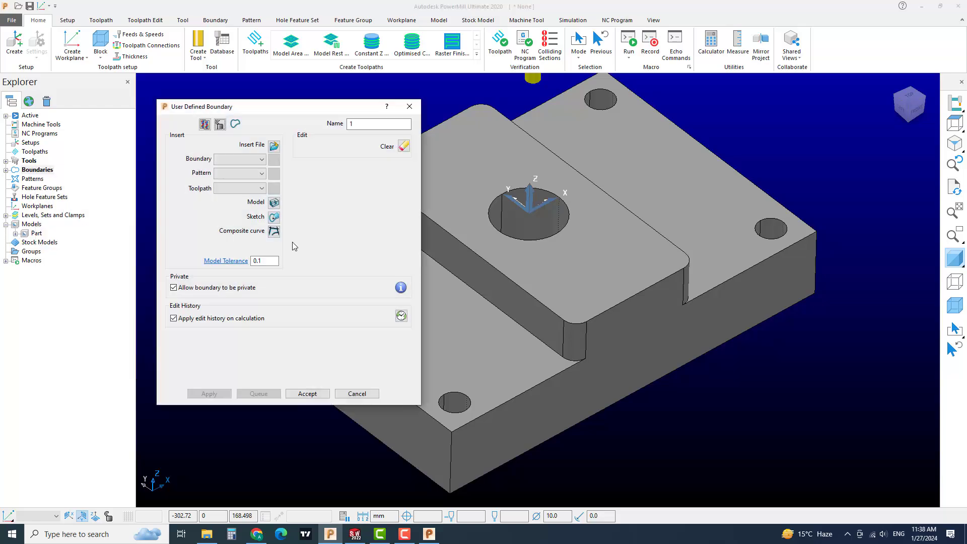
pyautogui.click(276, 203)
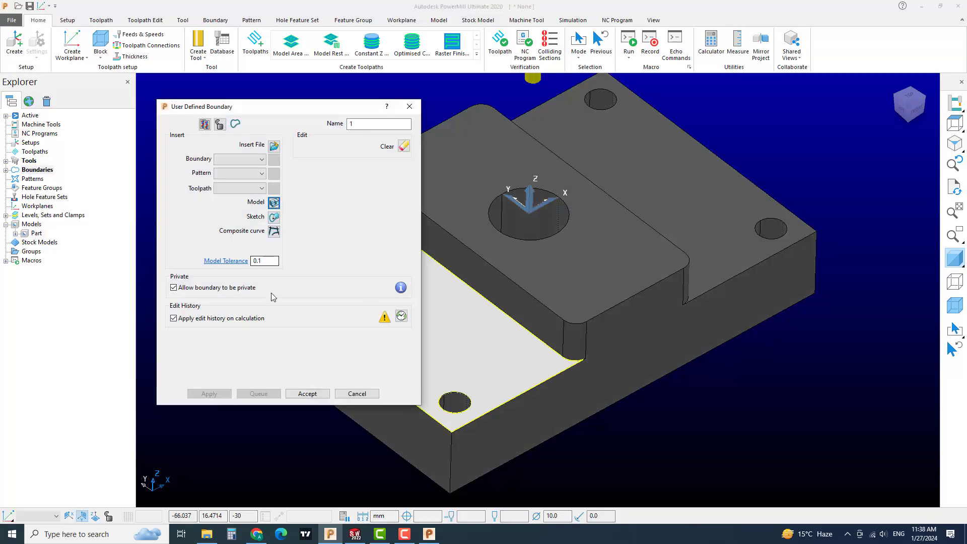
pyautogui.click(307, 394)
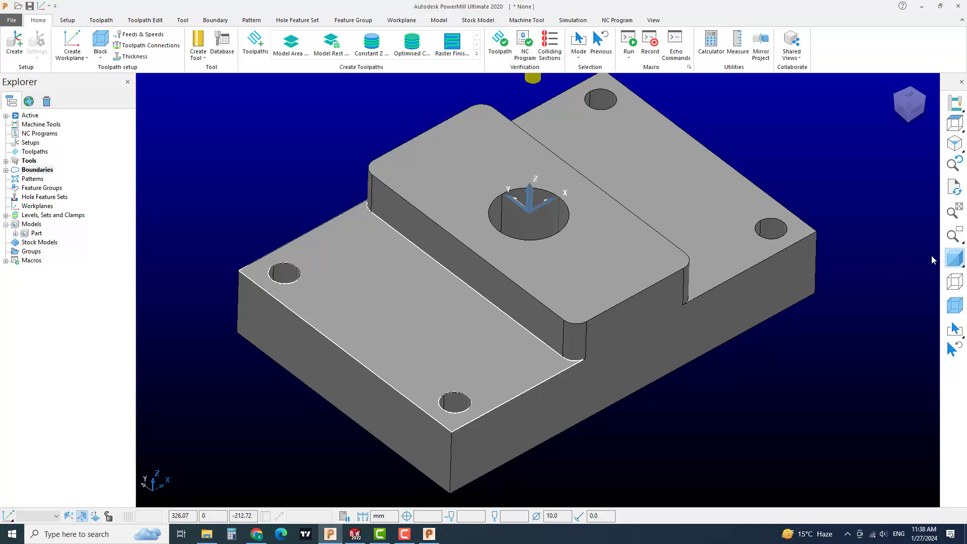
# Step: Delete the two hole circles from the boundary with the model shading turned off, and shade the model again
pyautogui.click(955, 257)
pyautogui.click(443, 399)
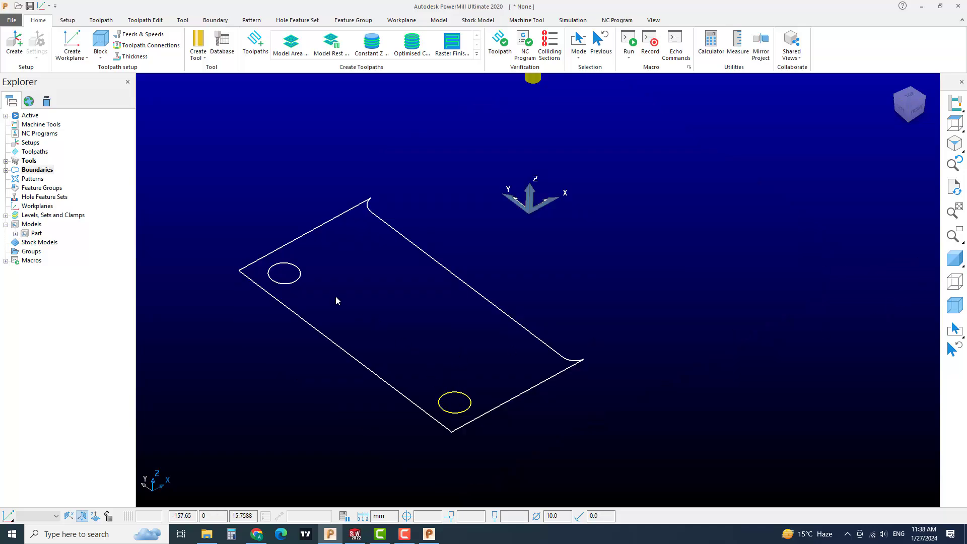
pyautogui.press('Delete')
pyautogui.click(290, 276)
pyautogui.press('Delete')
pyautogui.click(955, 258)
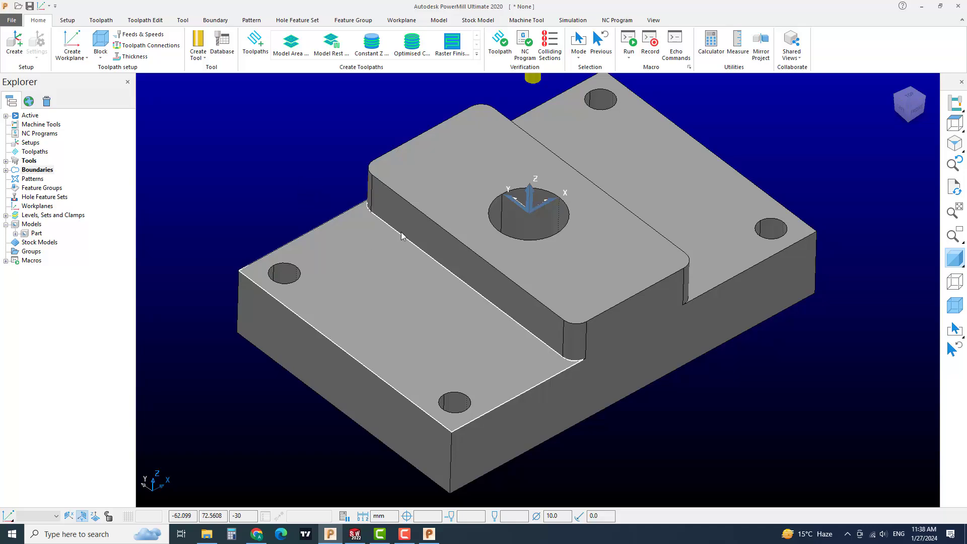
# Step: Set up a Model Area Clearance toolpath with the Offset all style and Conventional cut direction for the area
pyautogui.click(255, 45)
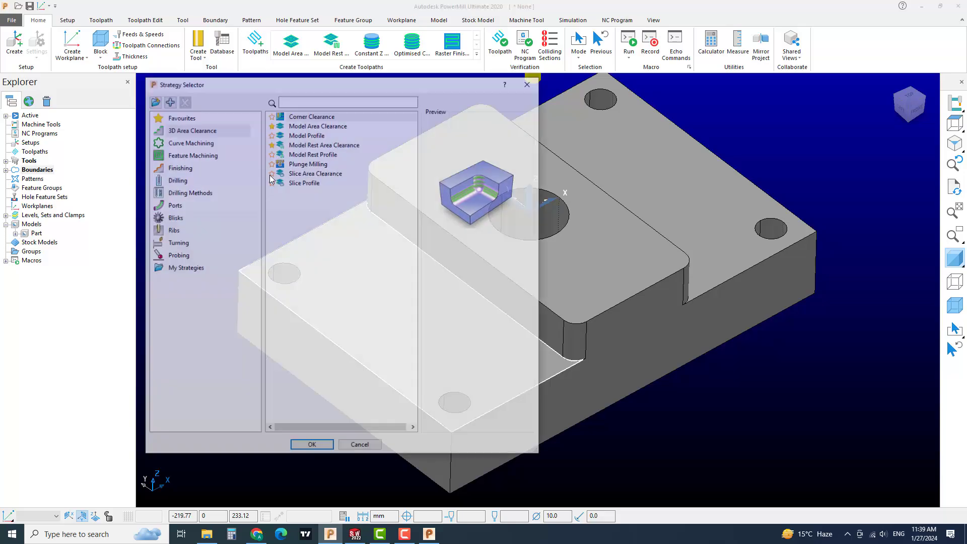
pyautogui.click(186, 130)
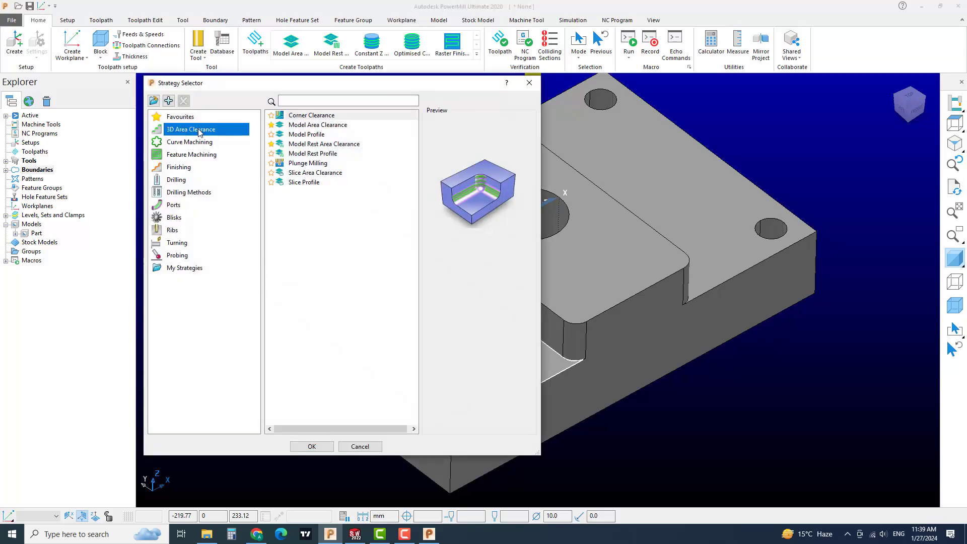
pyautogui.click(317, 125)
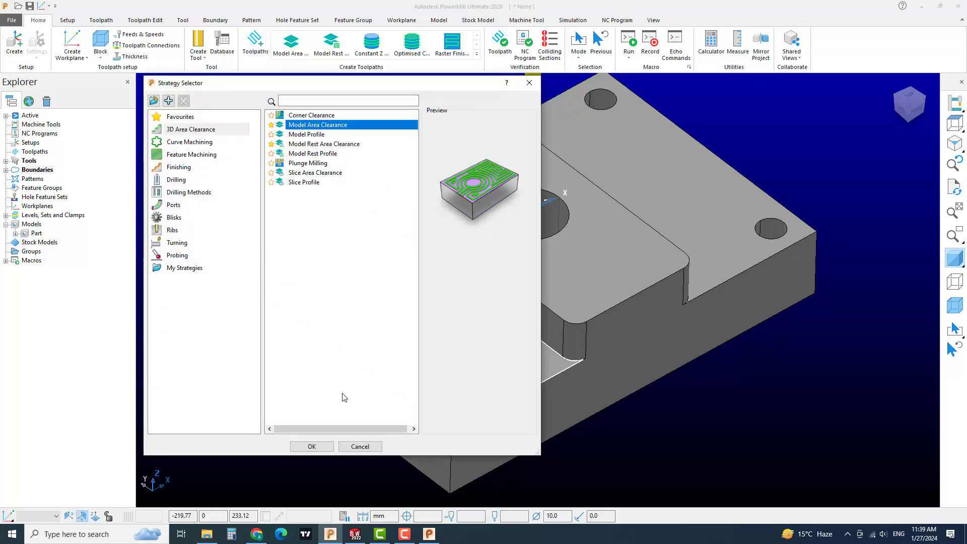
pyautogui.click(312, 447)
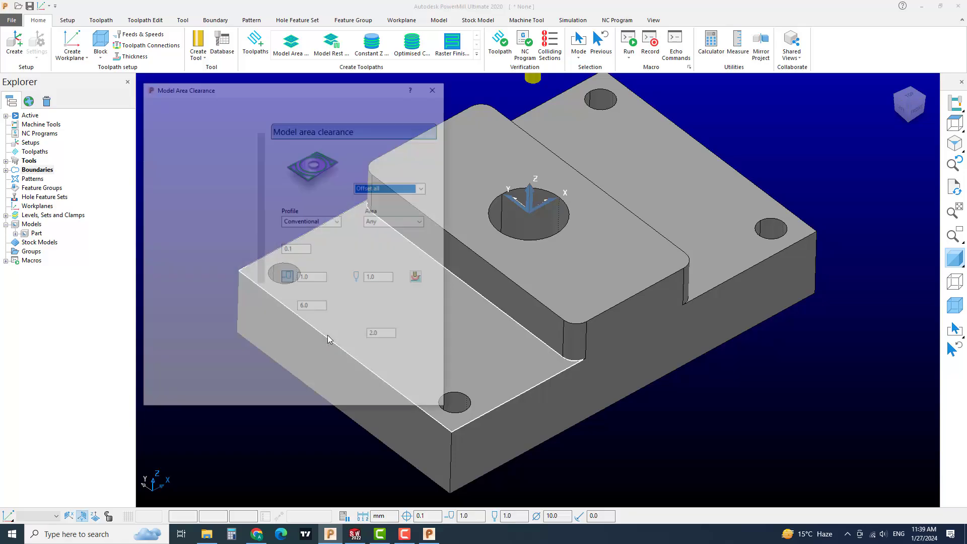
pyautogui.click(394, 187)
pyautogui.click(387, 204)
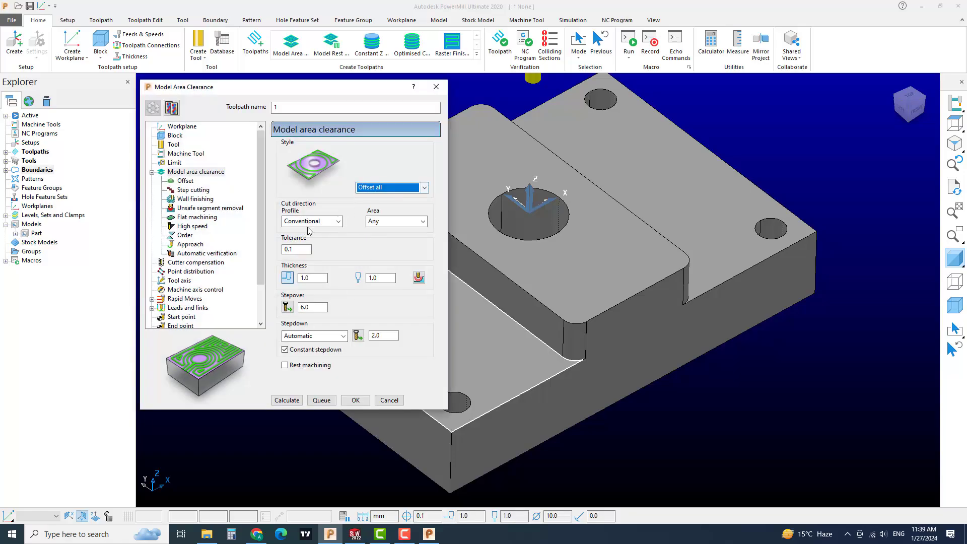
pyautogui.click(396, 221)
pyautogui.click(388, 240)
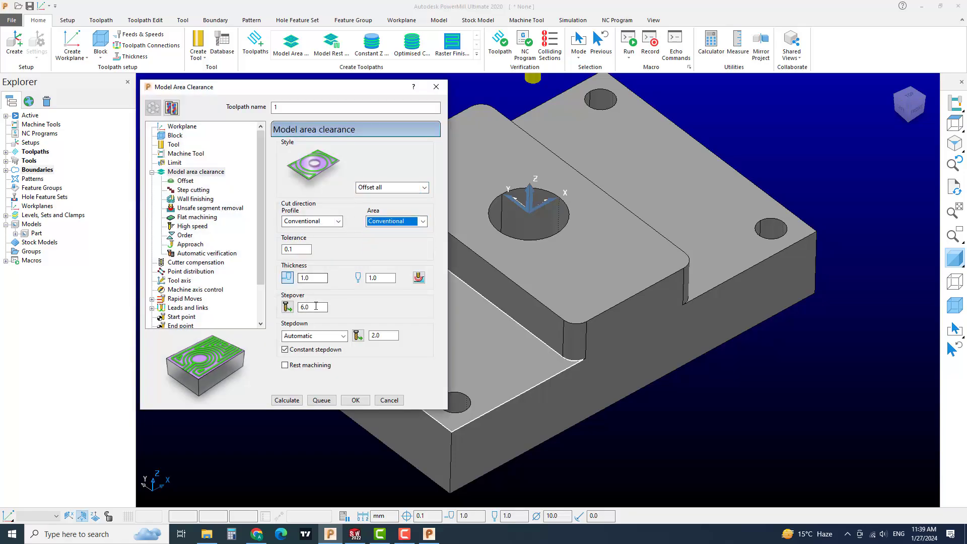
# Step: Calculate the area clearance toolpath with a 6.0 mm stepover and 2.0 mm stepdown, and close its settings
pyautogui.doubleClick(316, 307)
pyautogui.doubleClick(380, 335)
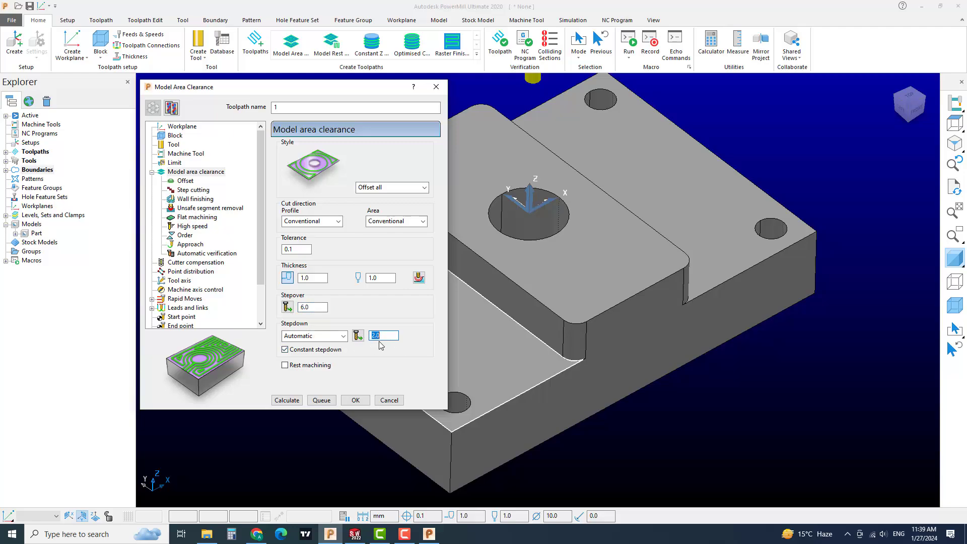
pyautogui.click(286, 400)
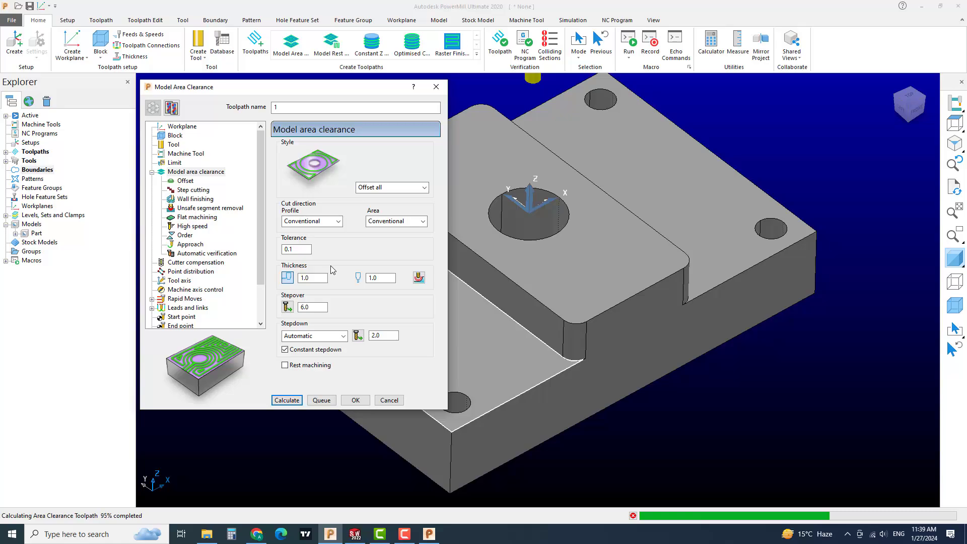
pyautogui.click(388, 293)
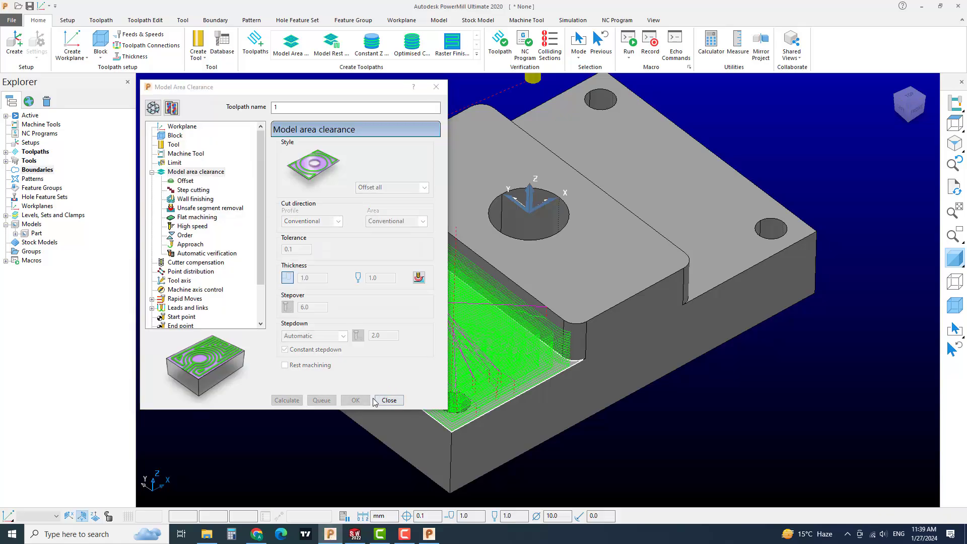
pyautogui.click(388, 399)
# Step: Examine the calculated toolpath from above with the model shading off and on
pyautogui.scroll(5, 421, 352)
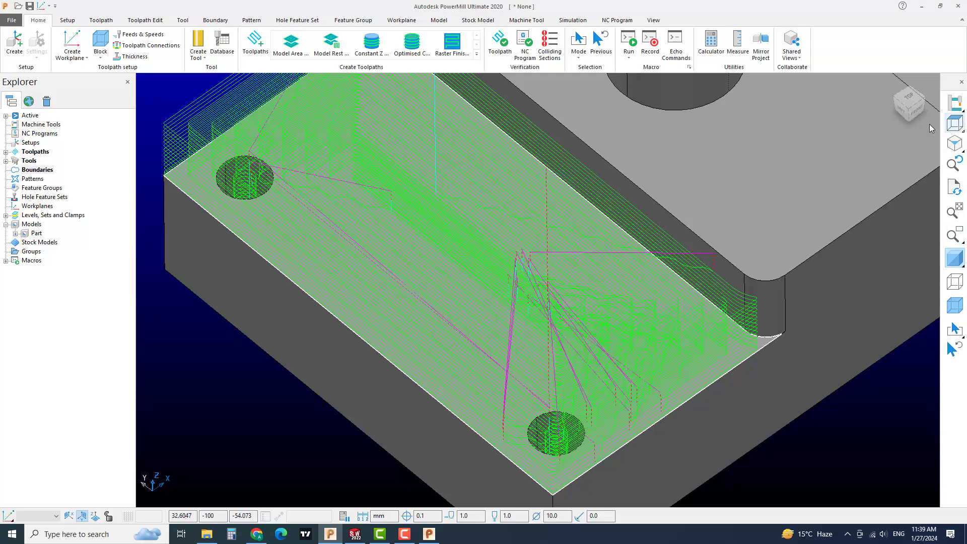
pyautogui.click(955, 124)
pyautogui.click(955, 250)
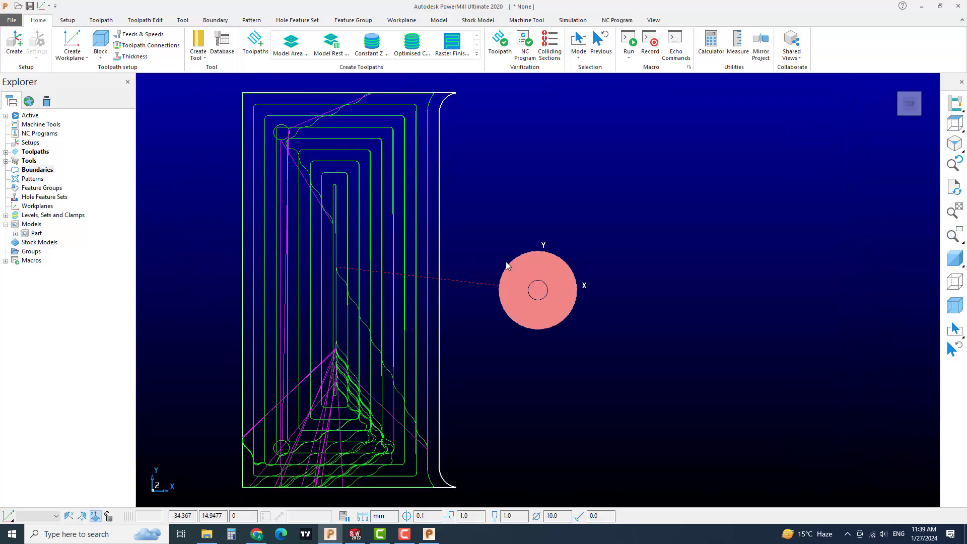
pyautogui.keyDown('shift'); pyautogui.moveTo(505, 263); pyautogui.dragTo(641, 273, button='middle'); pyautogui.keyUp('shift')
pyautogui.click(946, 261)
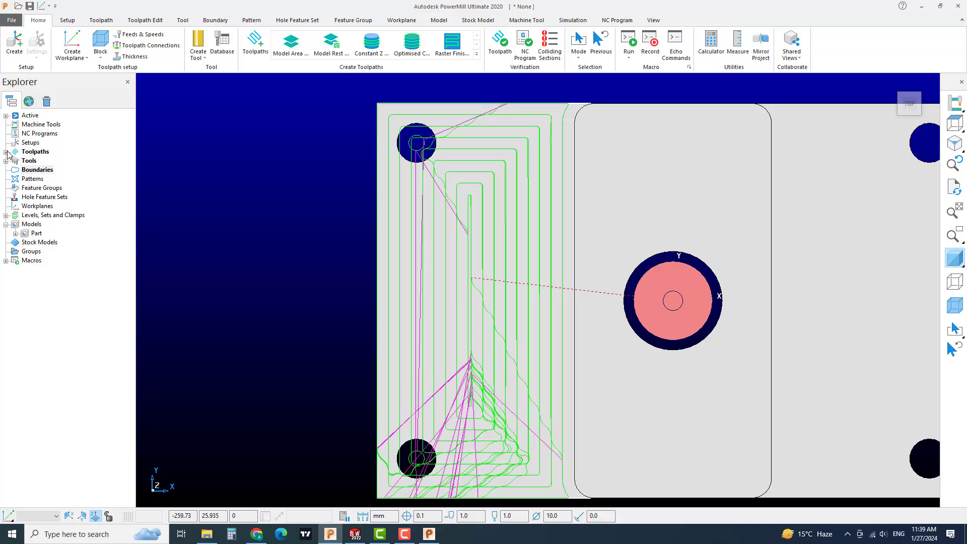
# Step: Deactivate and hide toolpath 1, and check the boundary on the model with shading off and on
pyautogui.click(7, 152)
pyautogui.doubleClick(49, 161)
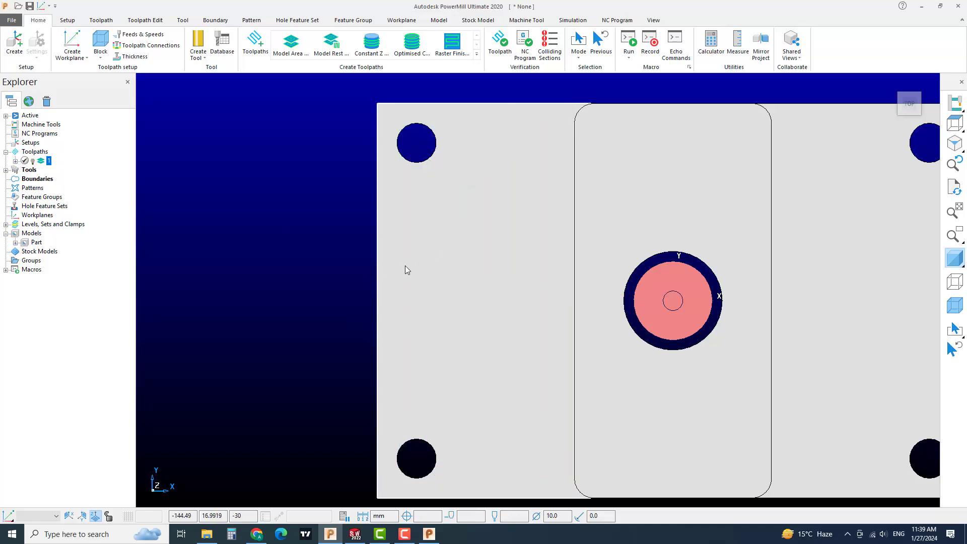
pyautogui.click(955, 281)
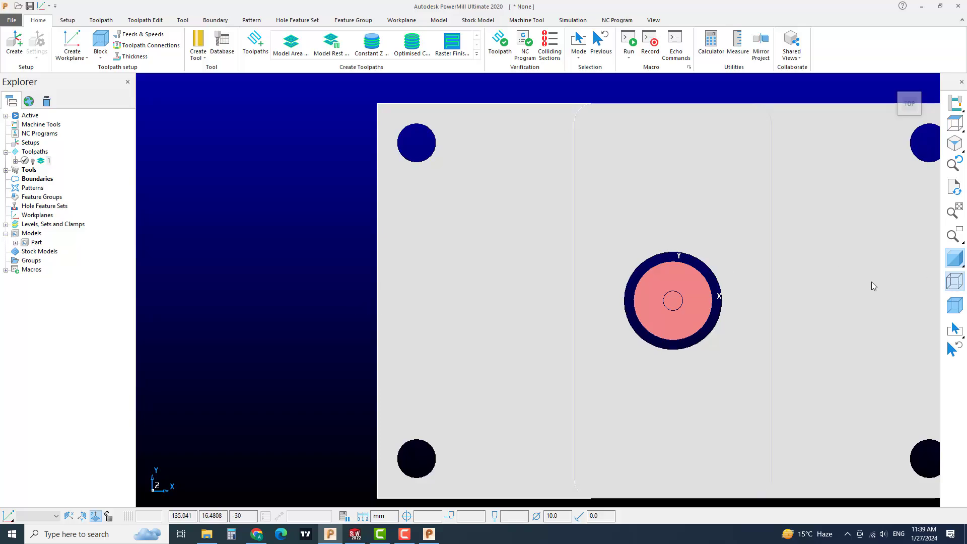
pyautogui.click(953, 258)
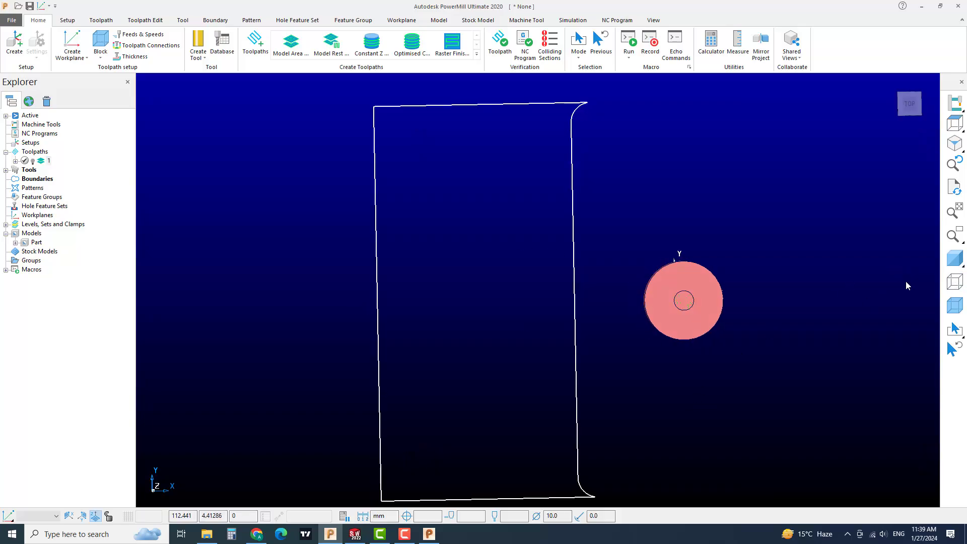
pyautogui.click(951, 260)
pyautogui.moveTo(640, 368); pyautogui.dragTo(648, 303, button='middle')
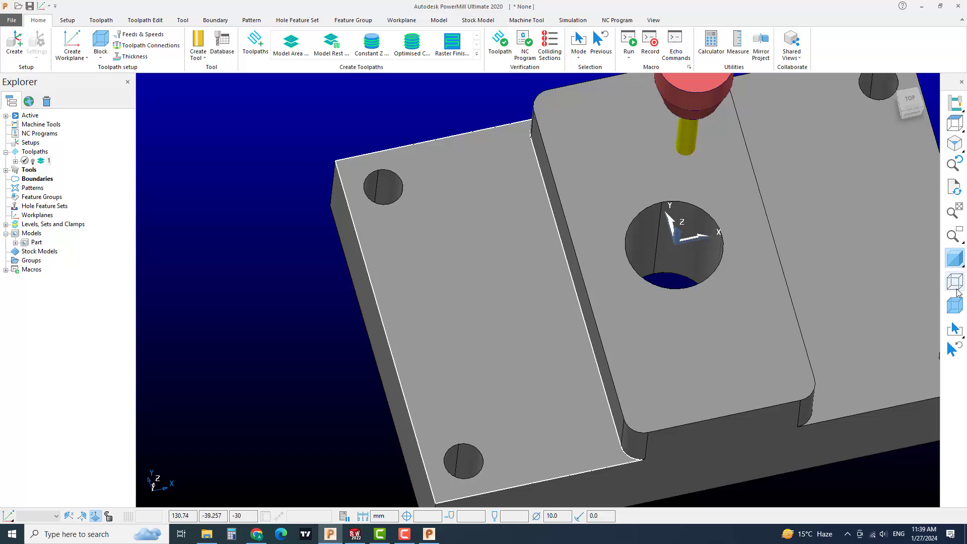
pyautogui.moveTo(747, 273); pyautogui.dragTo(671, 248, button='middle')
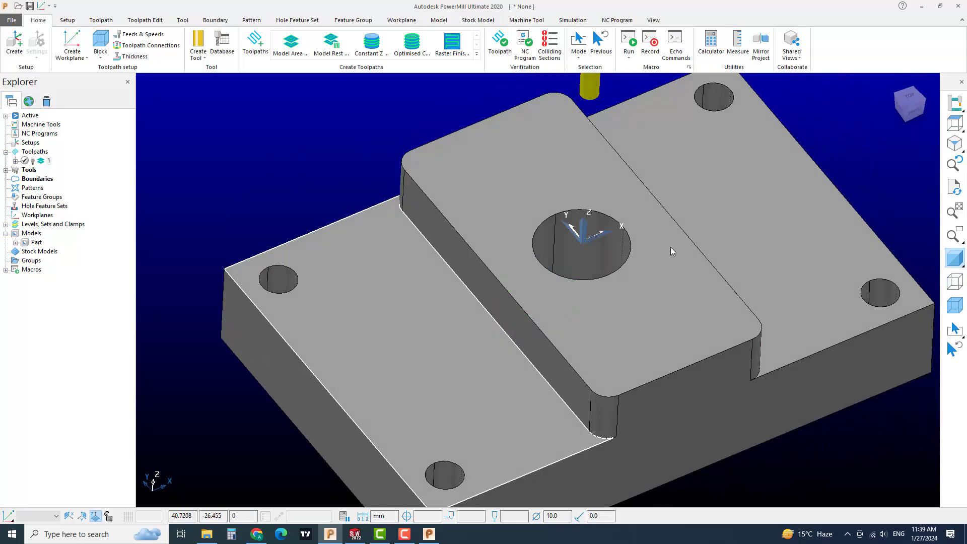
# Step: Display toolpath 1 again and activate it over the lower step face
pyautogui.click(33, 162)
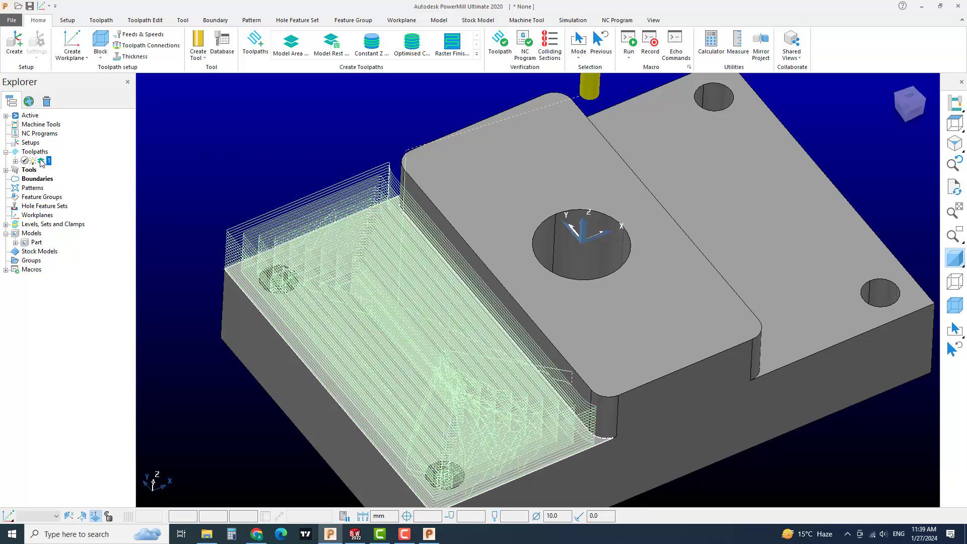
pyautogui.doubleClick(40, 162)
pyautogui.click(183, 154)
pyautogui.moveTo(625, 420); pyautogui.dragTo(648, 352, button='middle')
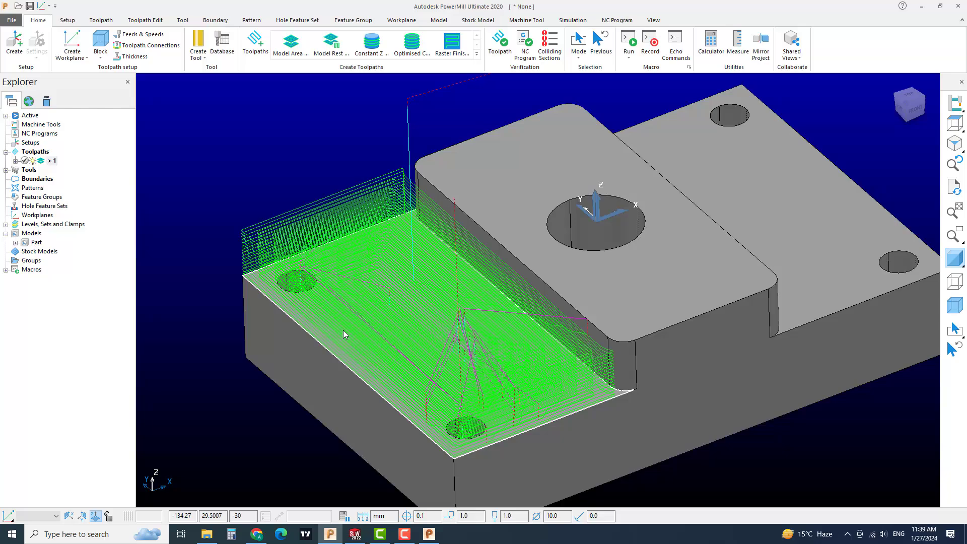
# Step: Switch to PowerShape and examine the two box-shaped clamp surfaces on the part from above and at an angle
pyautogui.click(433, 532)
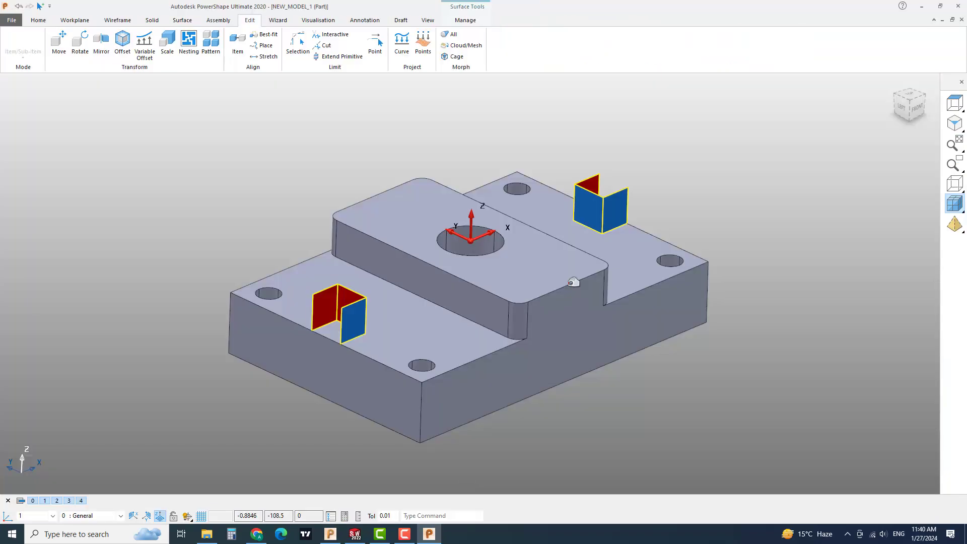
pyautogui.moveTo(702, 173); pyautogui.dragTo(557, 201, button='middle')
pyautogui.click(911, 97)
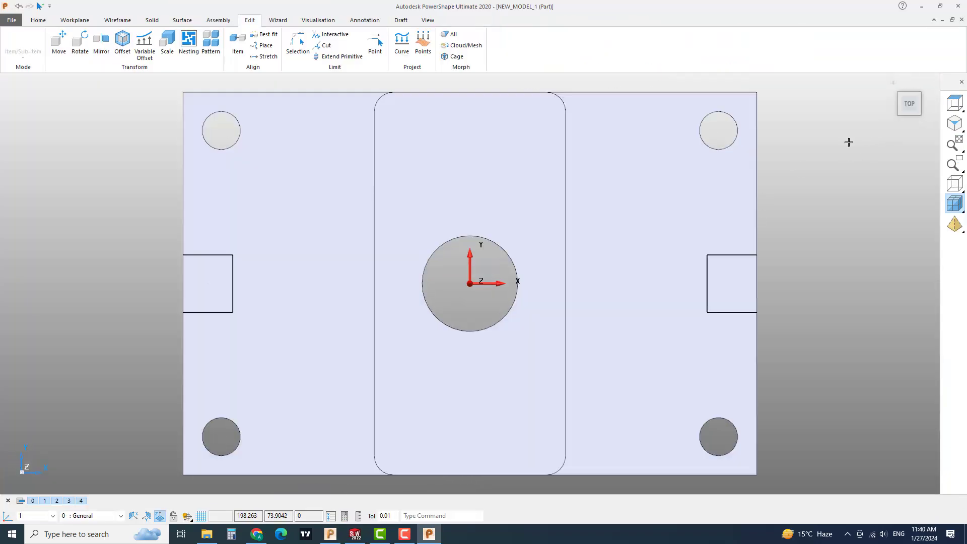
pyautogui.moveTo(725, 294); pyautogui.dragTo(633, 168, button='middle')
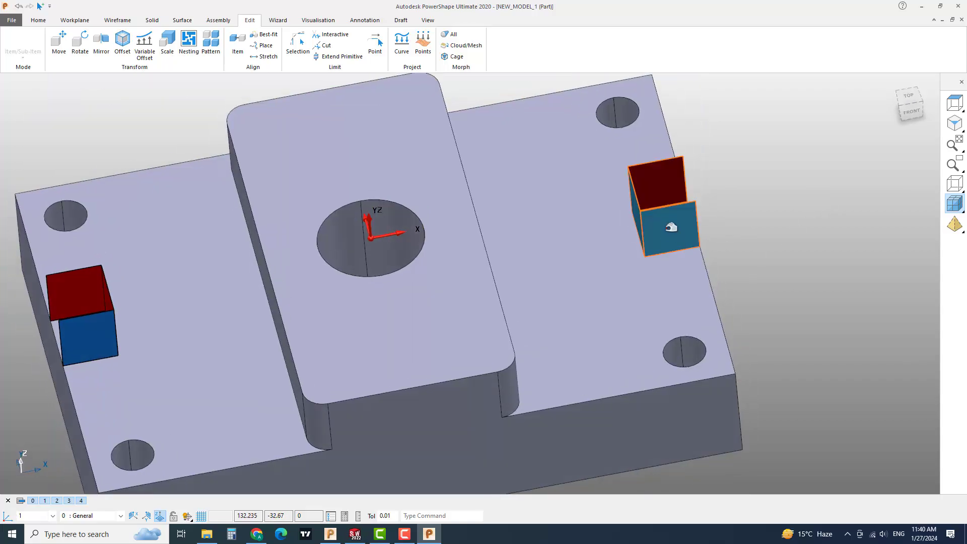
# Step: Select the box-shaped clamp surface on the part's negative-X step for copying
pyautogui.click(664, 224)
pyautogui.moveTo(584, 280); pyautogui.dragTo(397, 315, button='middle')
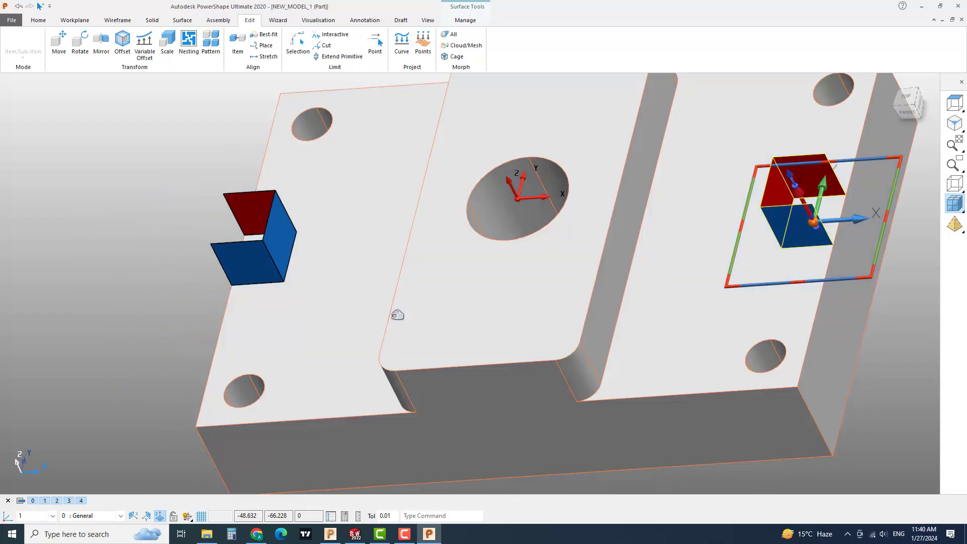
pyautogui.click(147, 234)
pyautogui.moveTo(249, 275); pyautogui.dragTo(190, 198, button='middle')
pyautogui.click(245, 241)
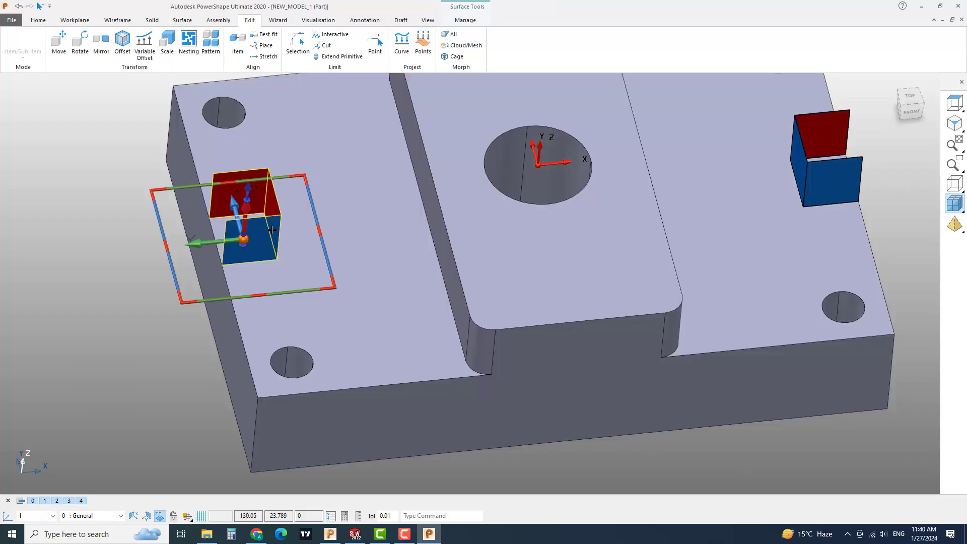
# Step: Switch to PowerMill and paste the clamp surface as a new model on the step face
pyautogui.hotkey('alt', 'Tab')
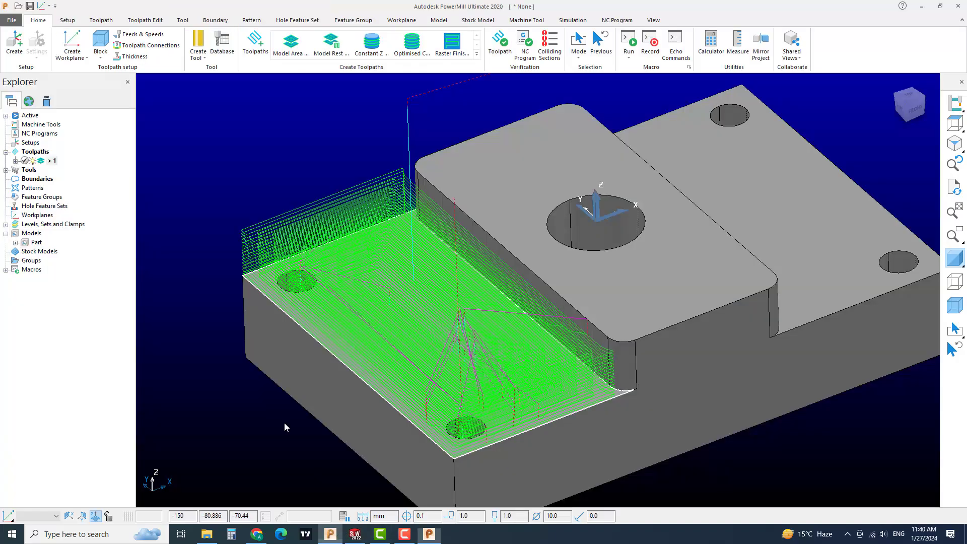
pyautogui.rightClick(32, 234)
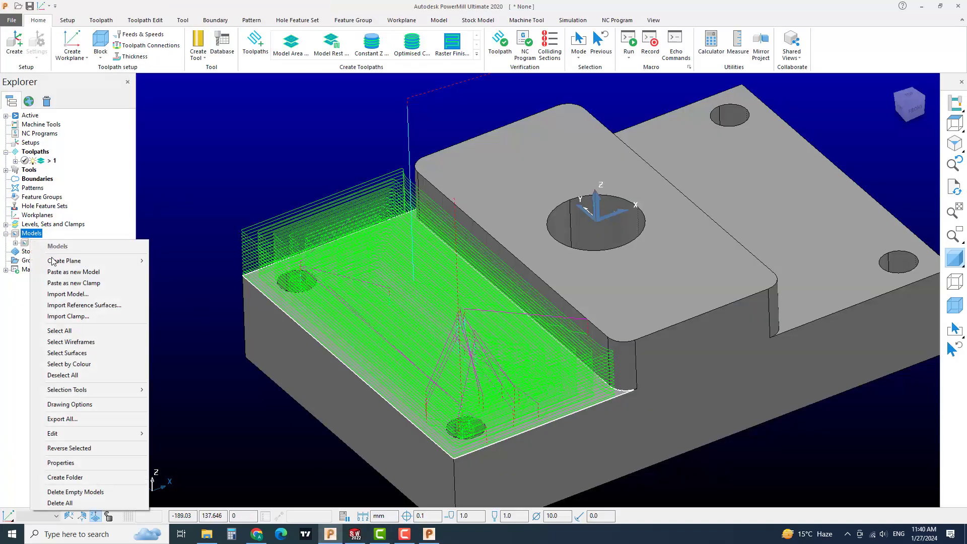
pyautogui.click(75, 273)
pyautogui.moveTo(639, 253); pyautogui.dragTo(405, 325, button='middle')
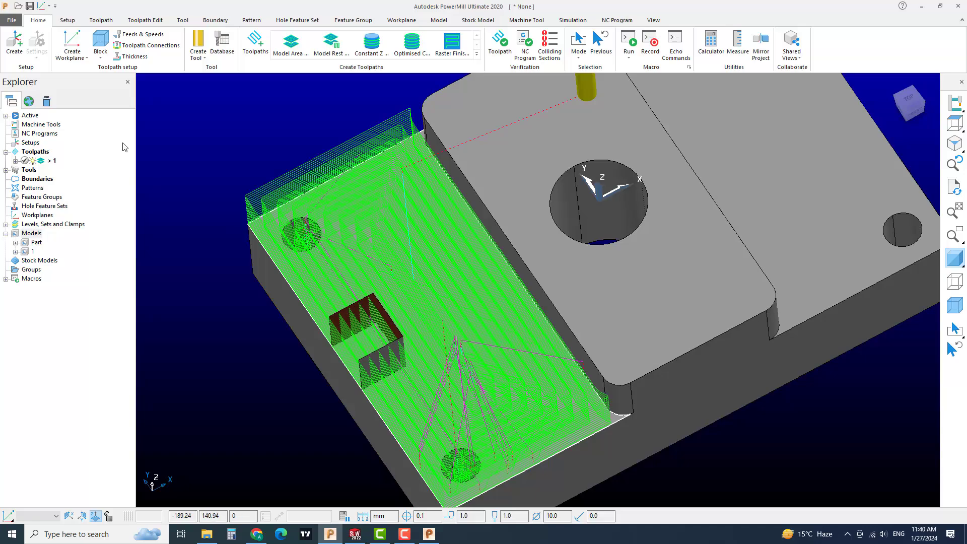
pyautogui.moveTo(395, 200)
pyautogui.mouseDown(button='middle')
pyautogui.moveTo(451, 203)
pyautogui.moveTo(396, 202)
pyautogui.mouseUp(button='middle')
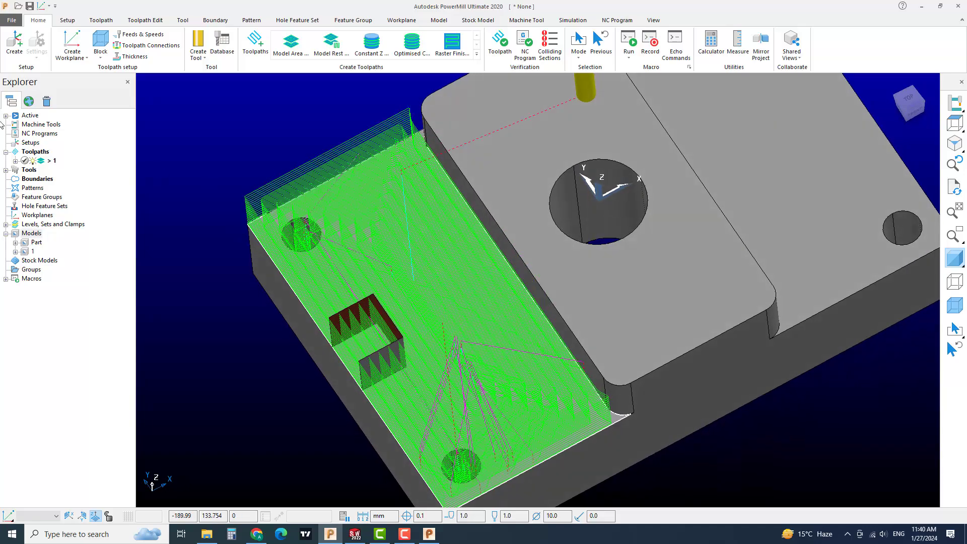
# Step: Reopen toolpath 1 for editing, adjust its stepover and recalculate it with the clamp model in place
pyautogui.rightClick(46, 162)
pyautogui.click(109, 220)
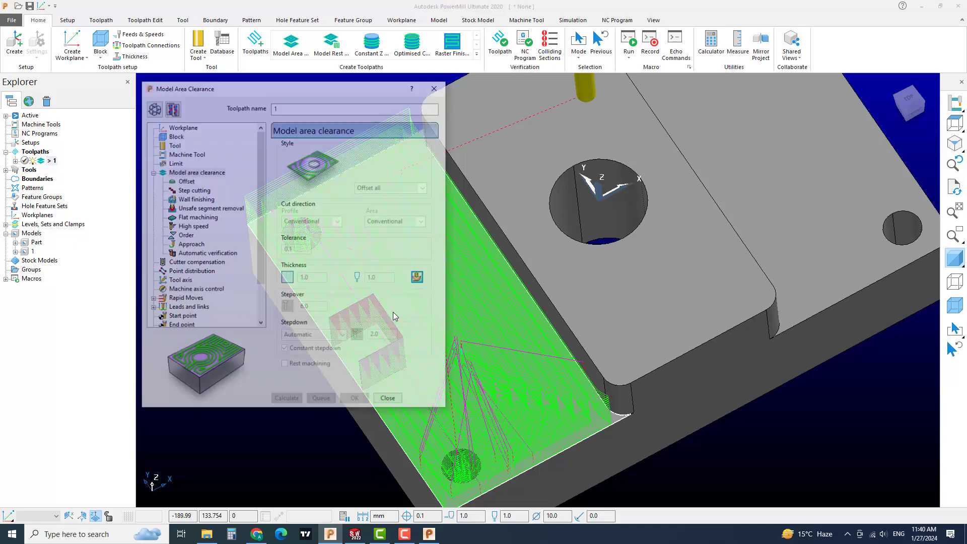
pyautogui.click(153, 107)
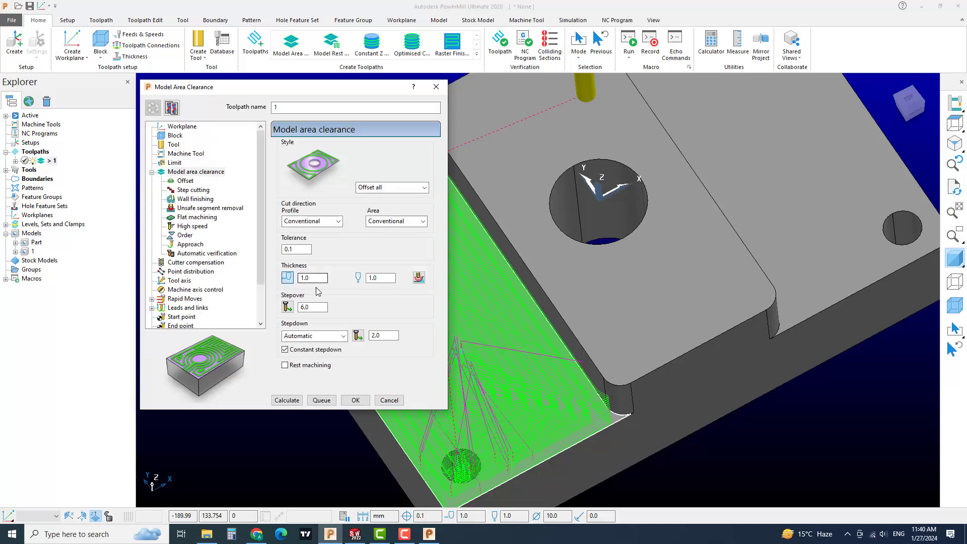
pyautogui.doubleClick(318, 307)
pyautogui.press('Return')
pyautogui.click(287, 401)
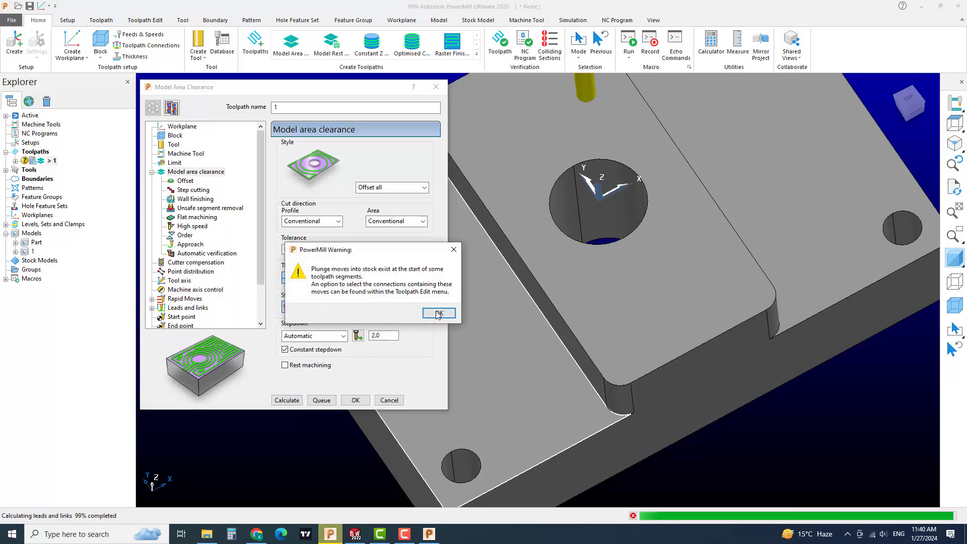
pyautogui.click(440, 311)
pyautogui.click(389, 401)
# Step: With the model shading off, select the toolpath segments lying inside the clamp outline and delete them
pyautogui.moveTo(582, 340); pyautogui.dragTo(543, 375, button='middle')
pyautogui.click(914, 103)
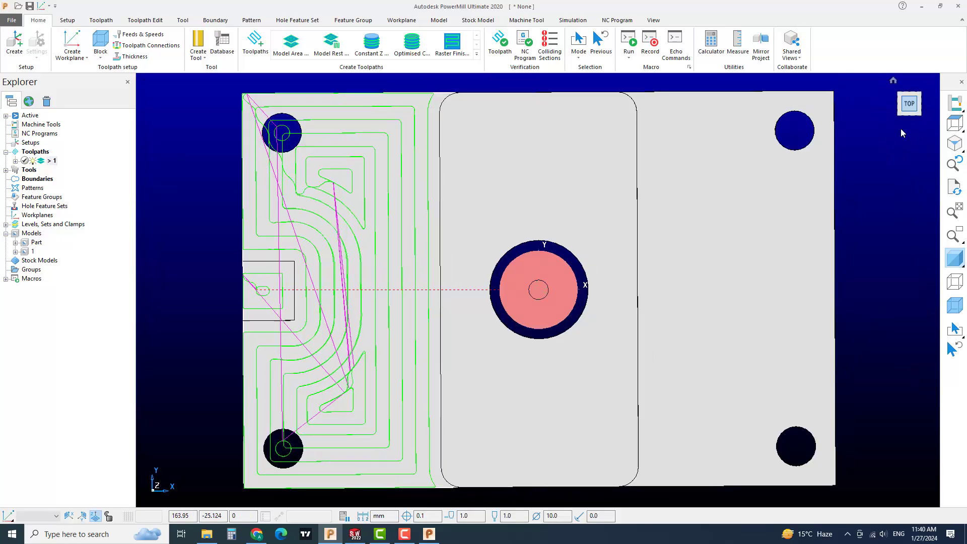
pyautogui.click(956, 254)
pyautogui.keyDown('shift'); pyautogui.moveTo(531, 252); pyautogui.dragTo(699, 252, button='middle'); pyautogui.keyUp('shift')
pyautogui.scroll(3, 429, 267)
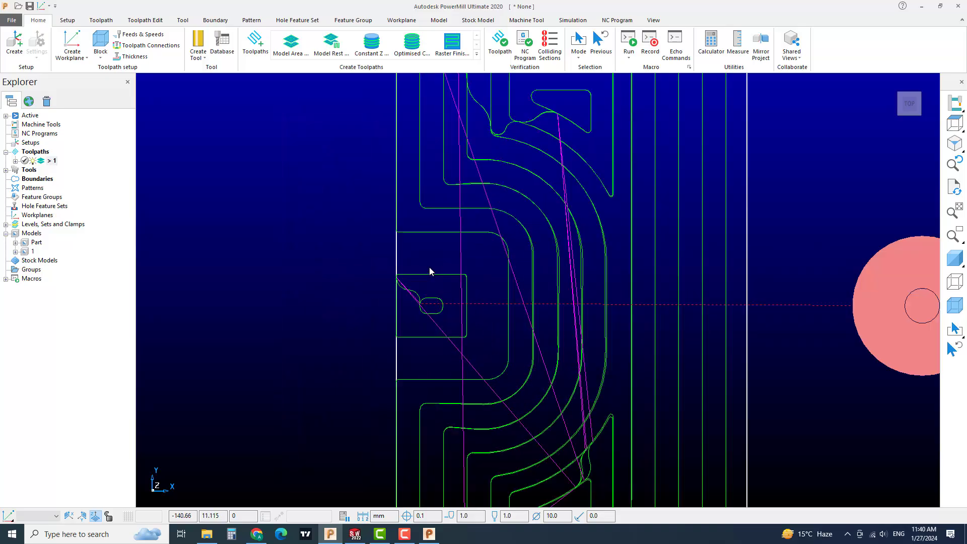
pyautogui.moveTo(474, 264); pyautogui.dragTo(354, 350)
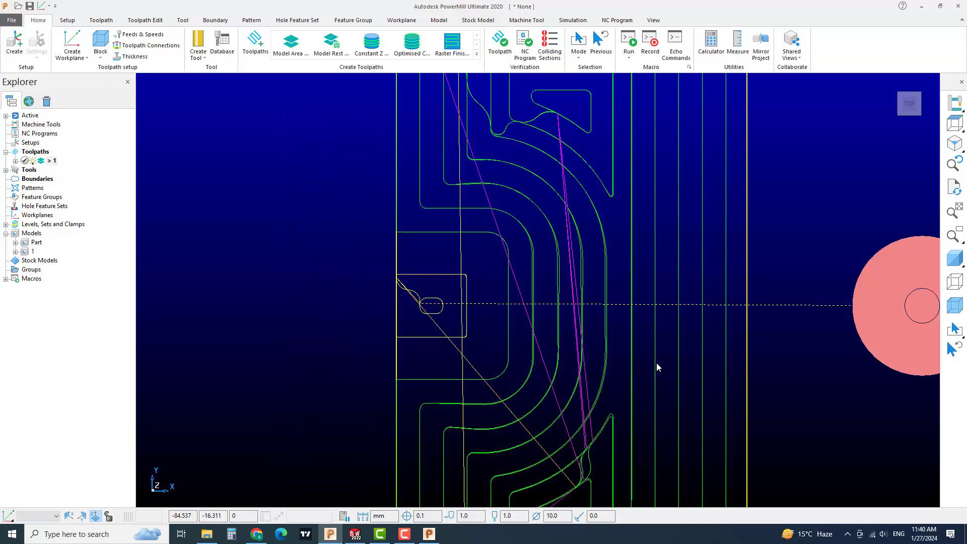
pyautogui.moveTo(656, 361); pyautogui.dragTo(518, 328, button='middle')
pyautogui.rightClick(503, 323)
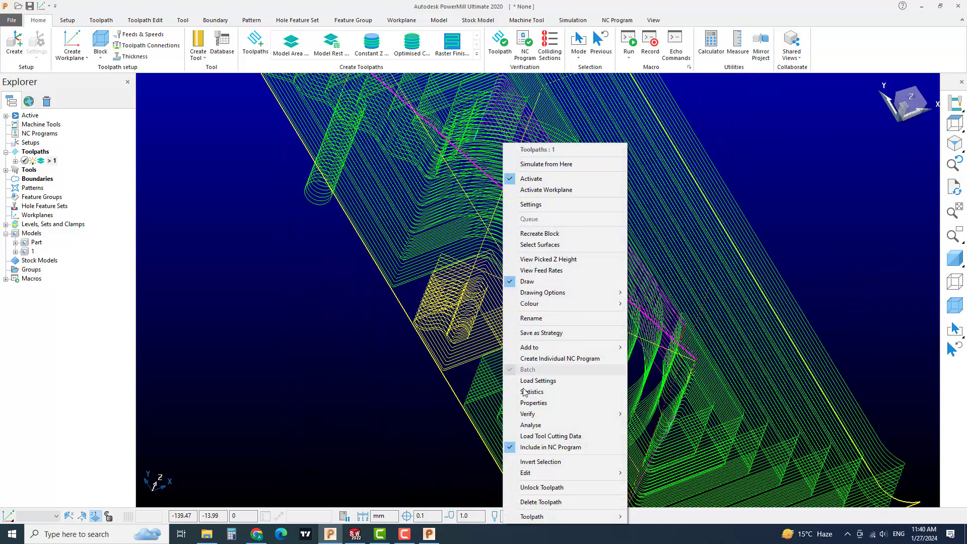
pyautogui.moveTo(622, 473)
pyautogui.click(665, 473)
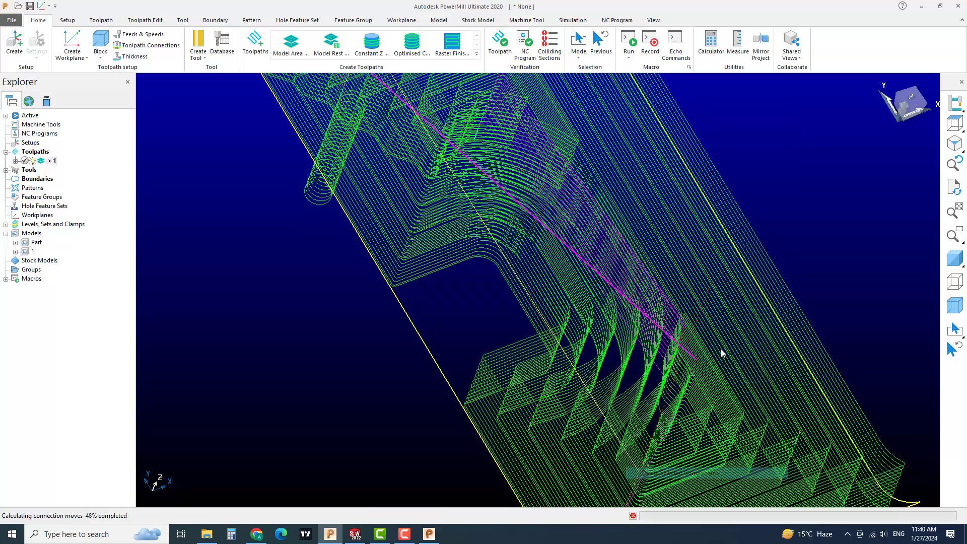
pyautogui.click(811, 370)
pyautogui.click(841, 164)
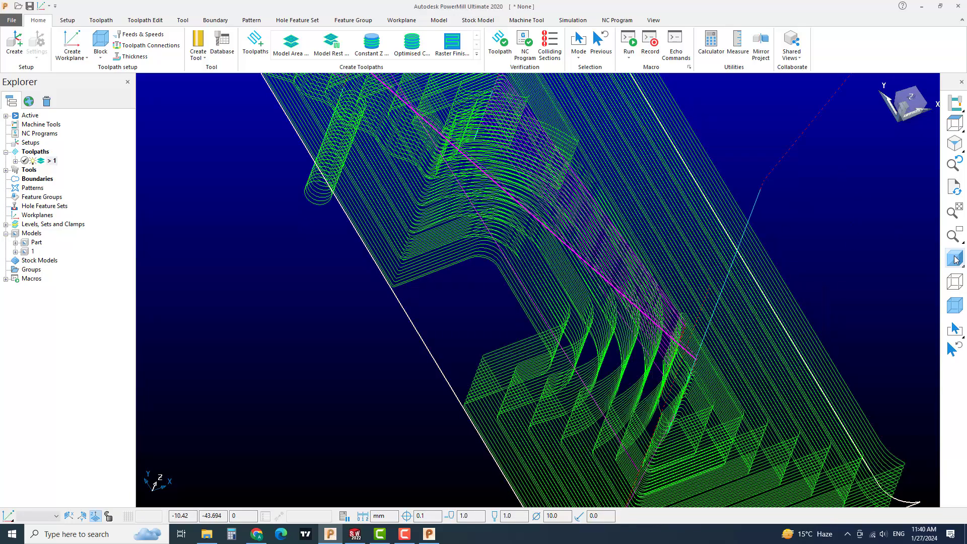
# Step: Examine the trimmed toolpath around the clamp on the shaded model, from above and at several angles
pyautogui.click(955, 259)
pyautogui.moveTo(757, 318)
pyautogui.mouseDown(button='middle')
pyautogui.moveTo(519, 191)
pyautogui.moveTo(503, 309)
pyautogui.moveTo(472, 284)
pyautogui.moveTo(492, 334)
pyautogui.moveTo(524, 296)
pyautogui.moveTo(513, 286)
pyautogui.mouseUp(button='middle')
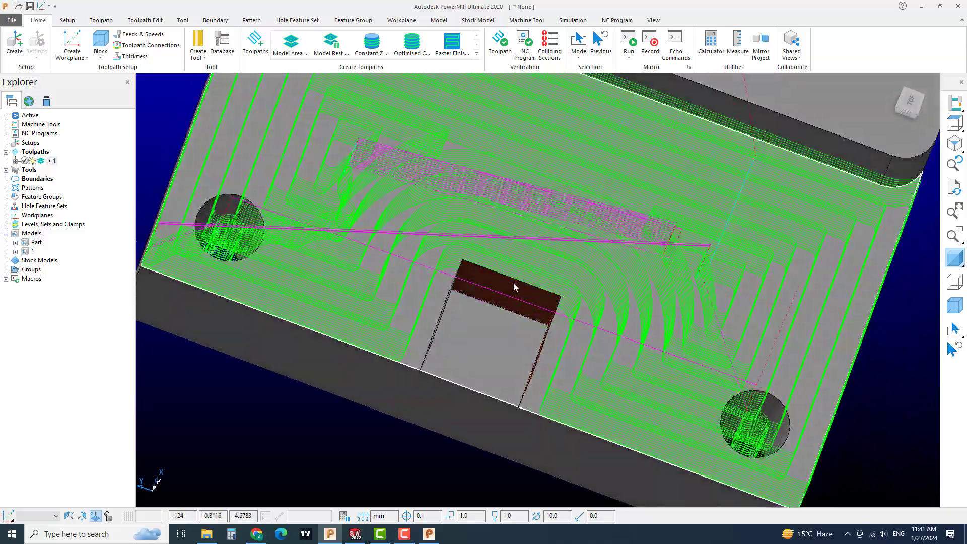
pyautogui.moveTo(483, 316)
pyautogui.mouseDown(button='middle')
pyautogui.moveTo(520, 339)
pyautogui.moveTo(483, 346)
pyautogui.moveTo(512, 265)
pyautogui.moveTo(533, 328)
pyautogui.moveTo(597, 325)
pyautogui.mouseUp(button='middle')
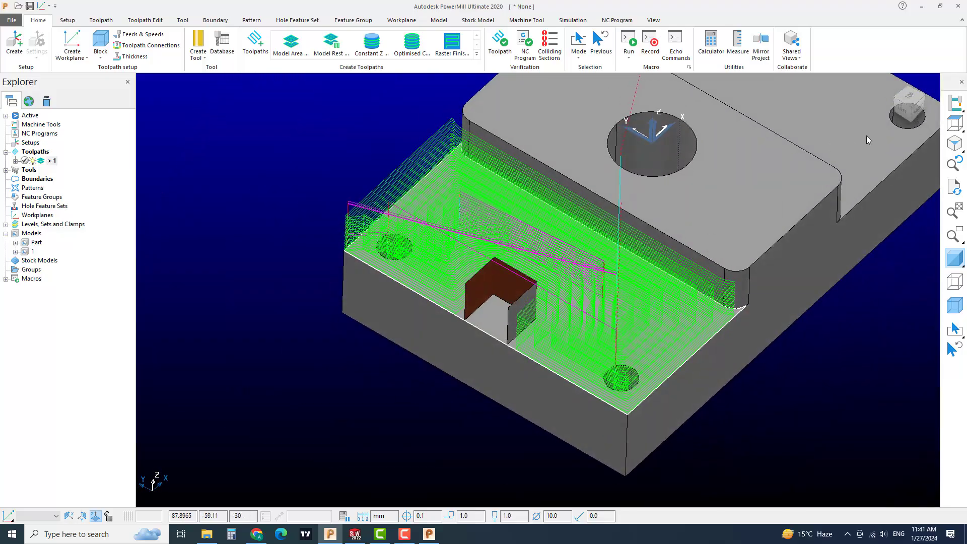
pyautogui.click(910, 98)
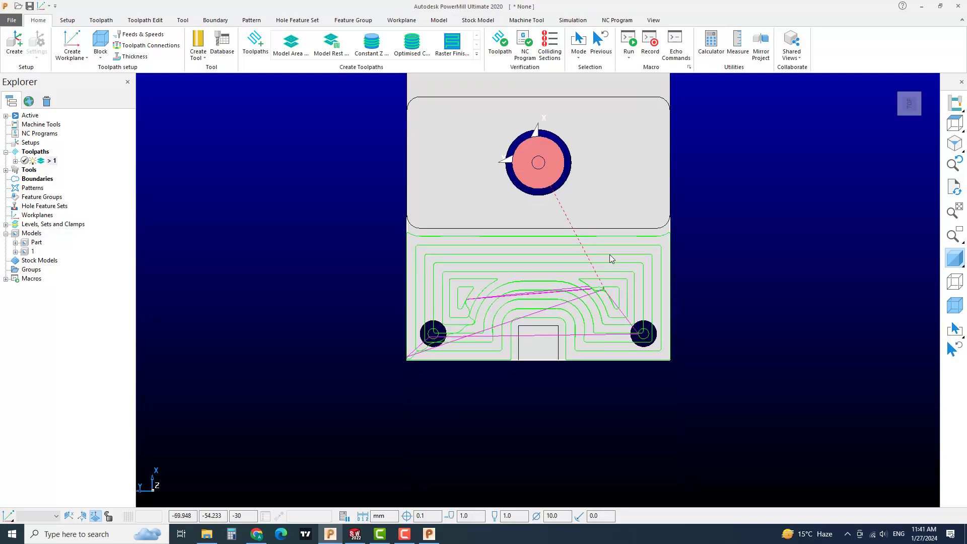
pyautogui.moveTo(440, 323); pyautogui.dragTo(477, 289, button='middle')
pyautogui.scroll(3, 519, 305)
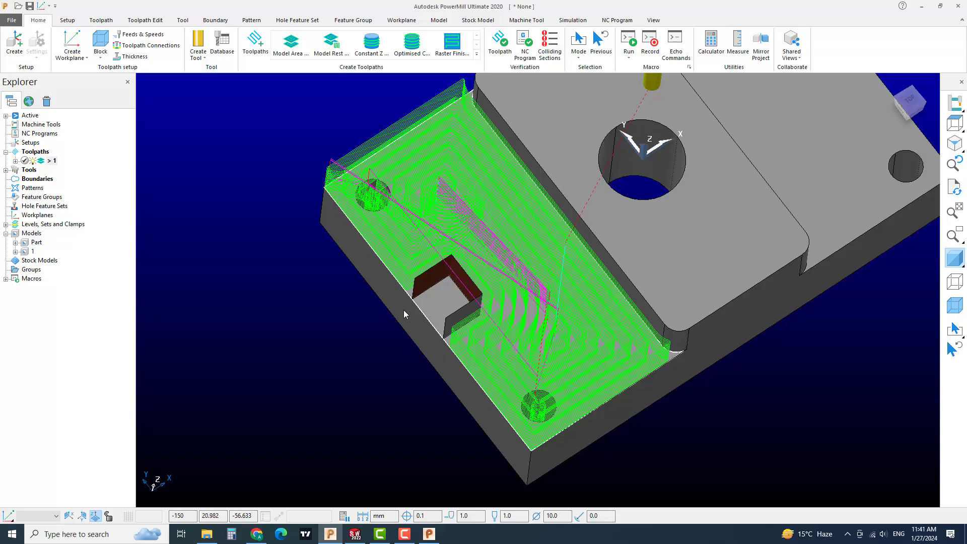
pyautogui.scroll(2, 501, 306)
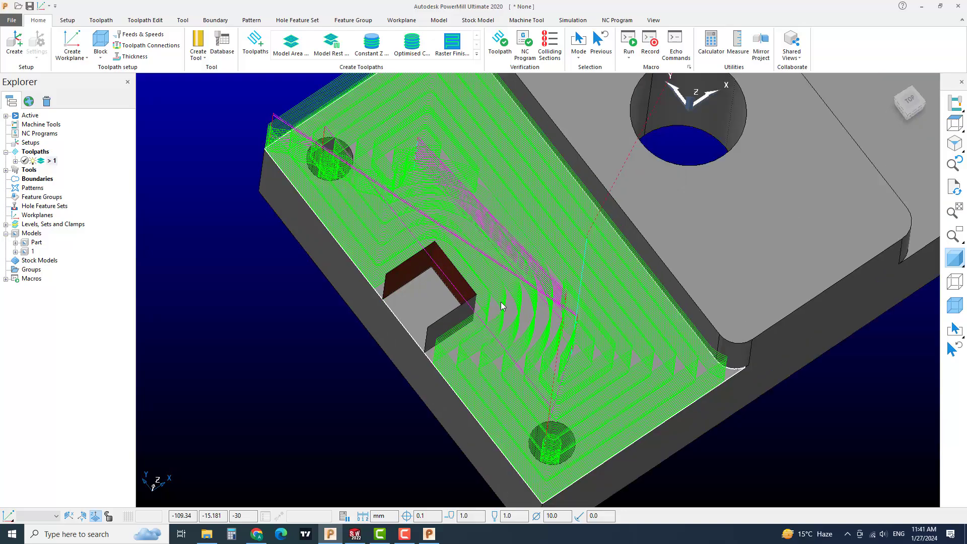
pyautogui.moveTo(566, 347); pyautogui.dragTo(424, 240, button='middle')
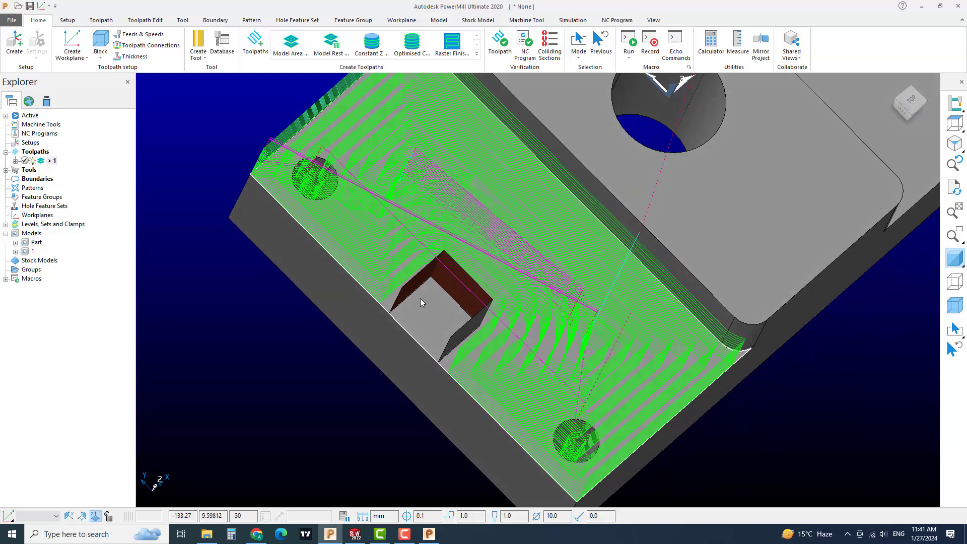
pyautogui.scroll(-3, 453, 303)
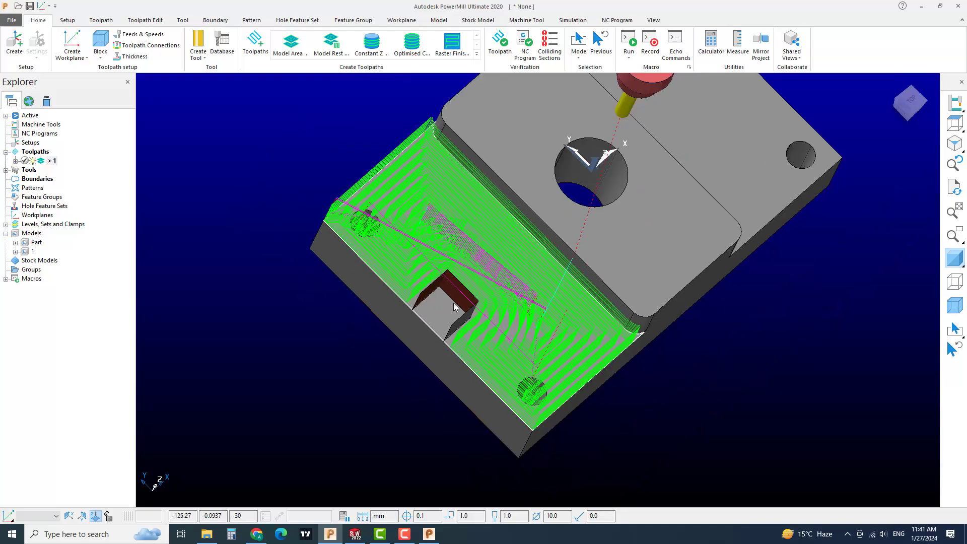
pyautogui.moveTo(454, 303); pyautogui.dragTo(506, 315, button='middle')
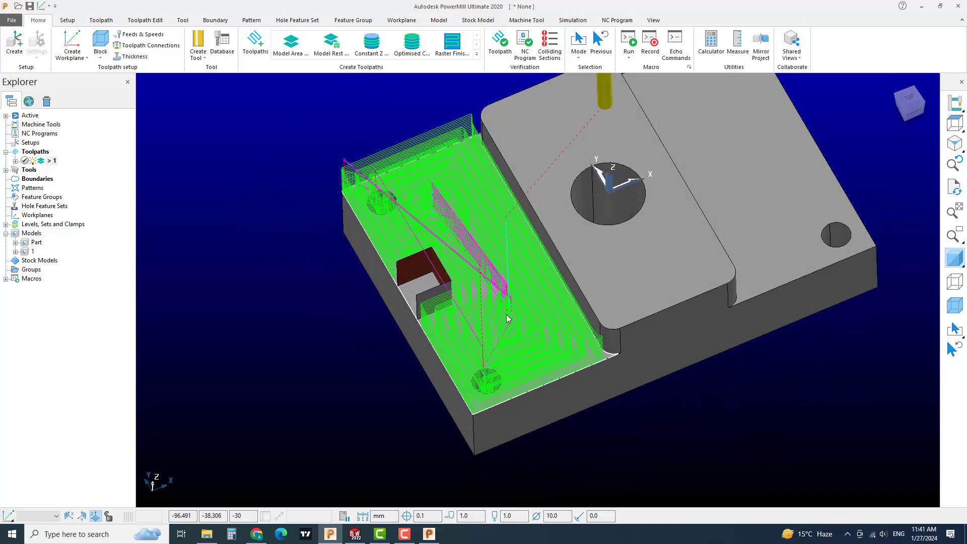
pyautogui.scroll(2, 512, 305)
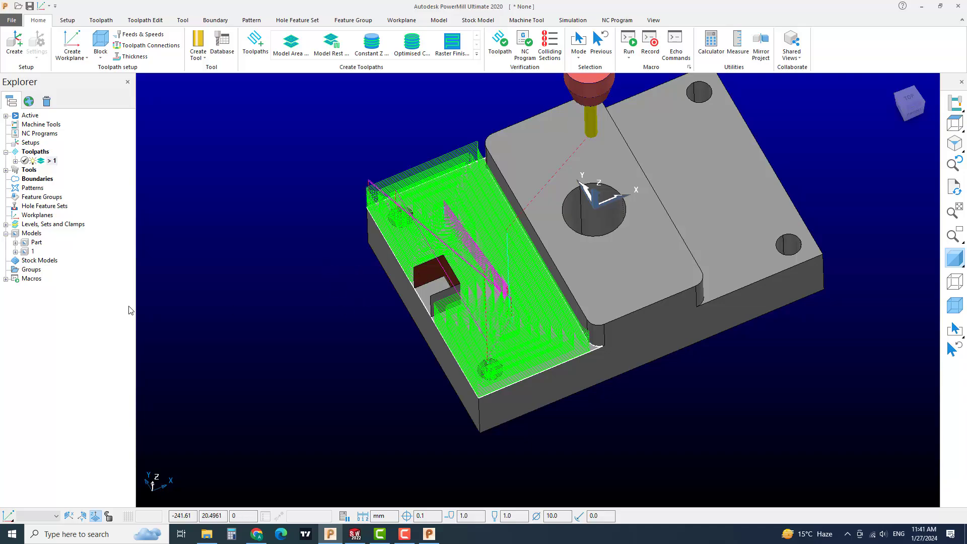
# Step: Delete the pasted clamp model and all toolpaths, keeping only the part model
pyautogui.rightClick(27, 251)
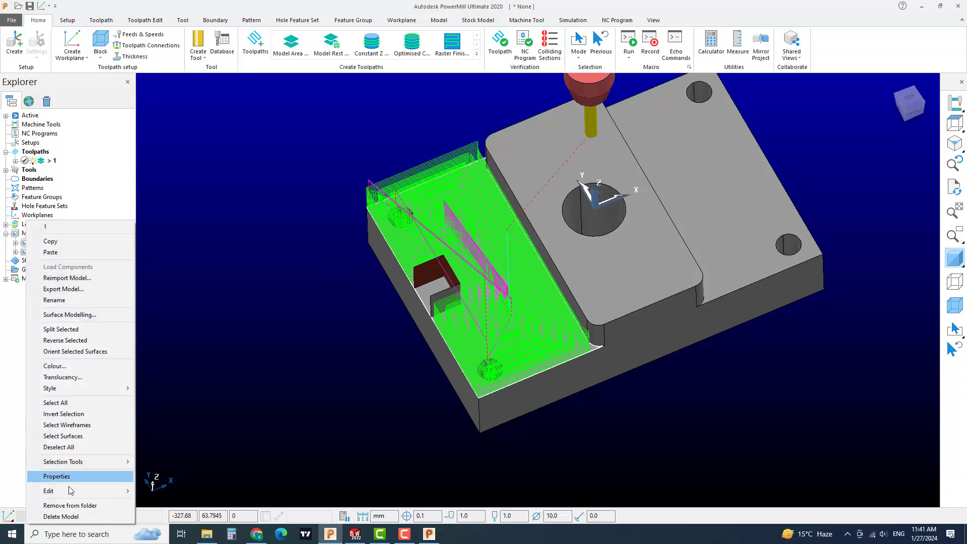
pyautogui.click(50, 517)
pyautogui.rightClick(51, 154)
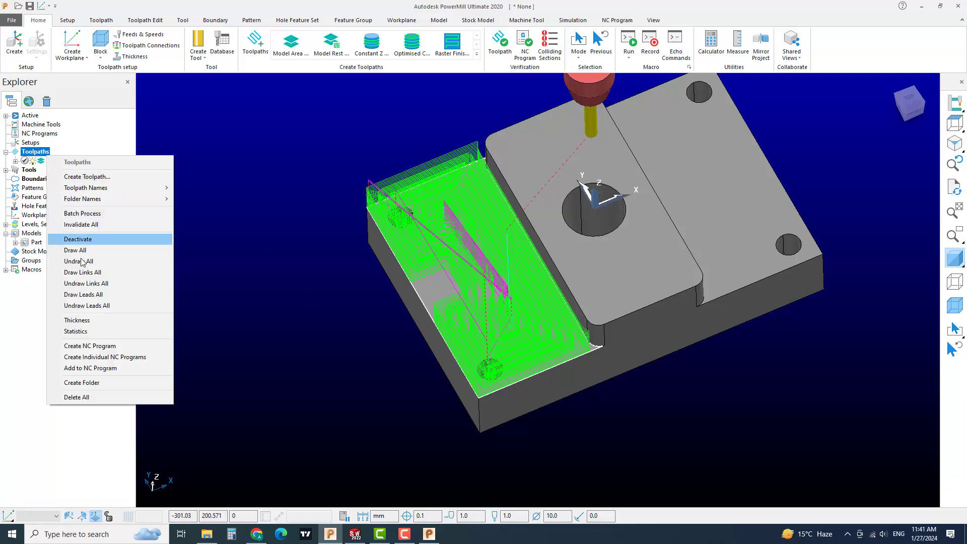
pyautogui.click(76, 397)
pyautogui.moveTo(349, 291); pyautogui.dragTo(644, 253, button='middle')
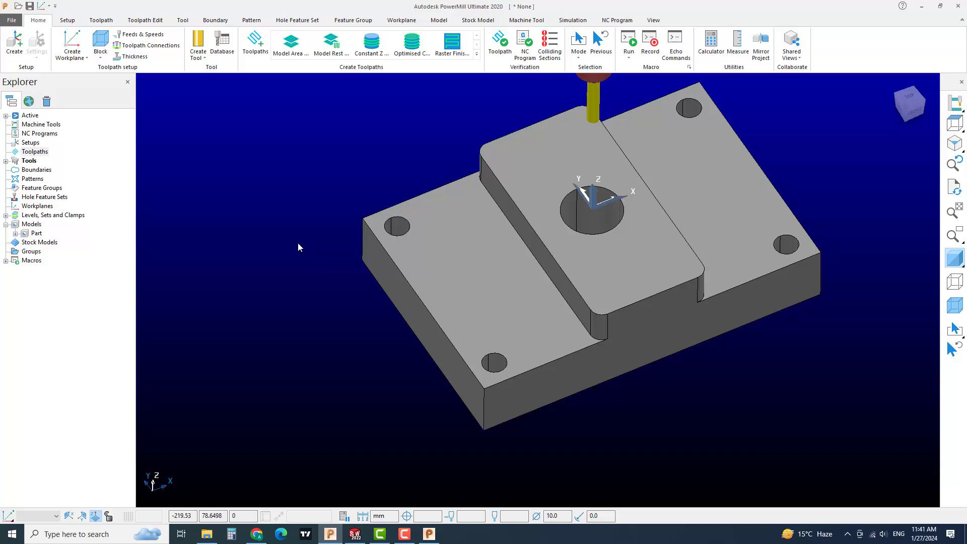
# Step: Import the clamp STEP file from the Clamps folder as a model and close the translation information
pyautogui.rightClick(34, 226)
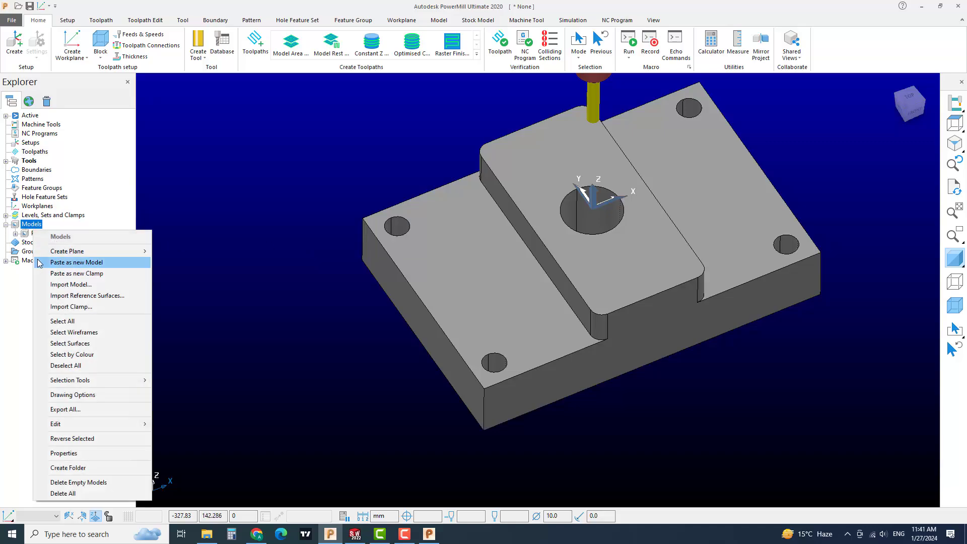
pyautogui.click(56, 285)
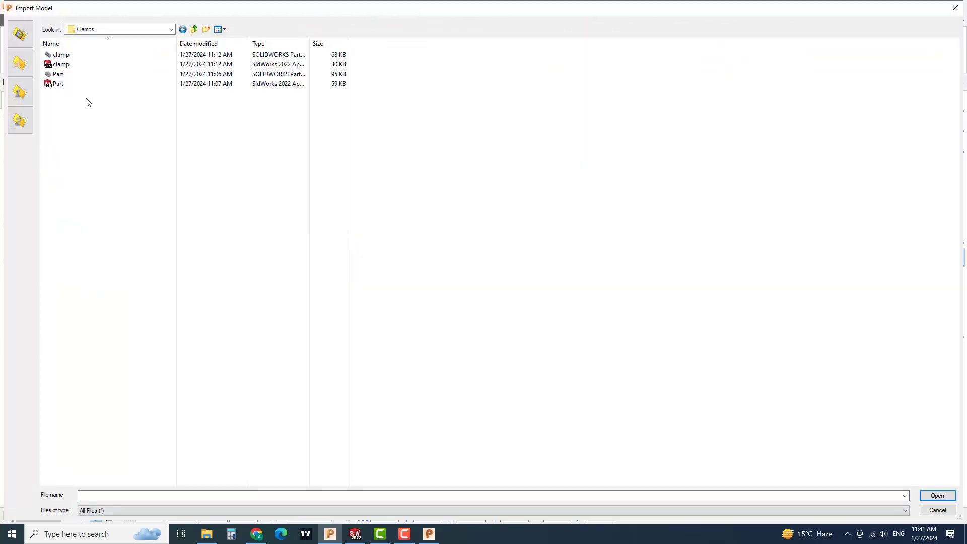
pyautogui.doubleClick(61, 64)
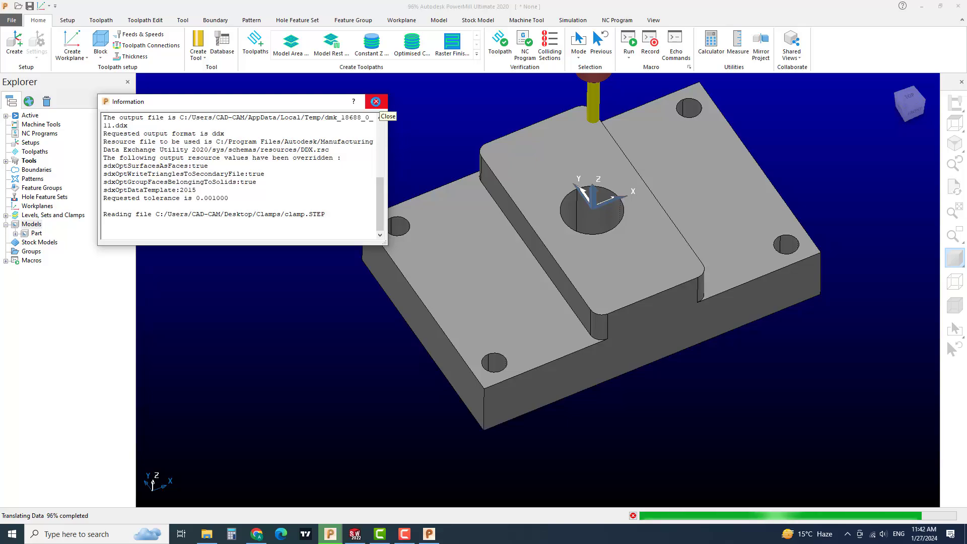
pyautogui.click(375, 102)
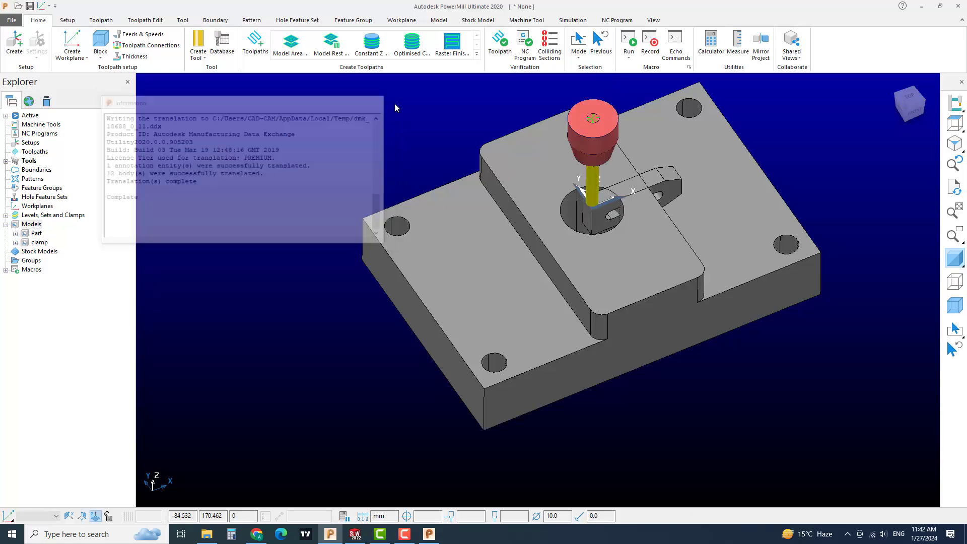
pyautogui.scroll(3, 619, 194)
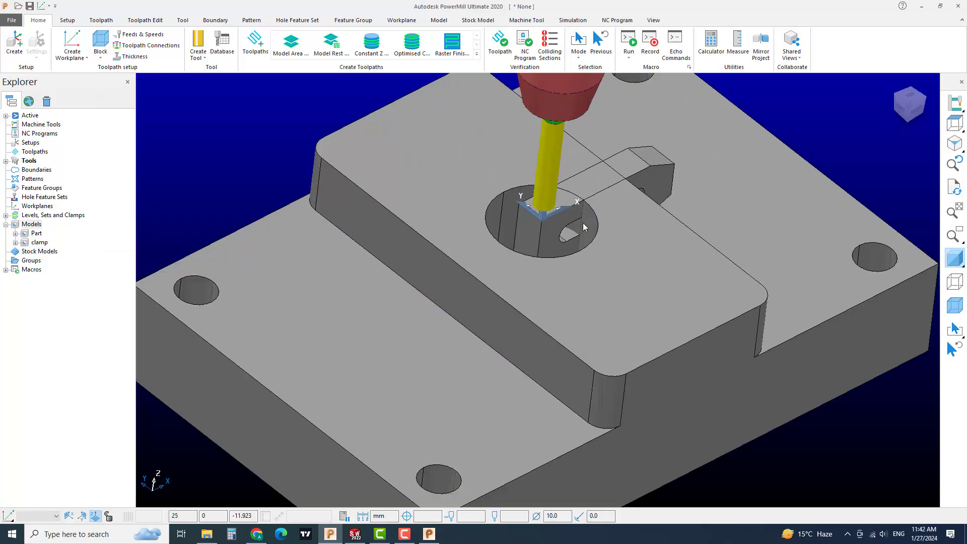
pyautogui.scroll(-3, 582, 223)
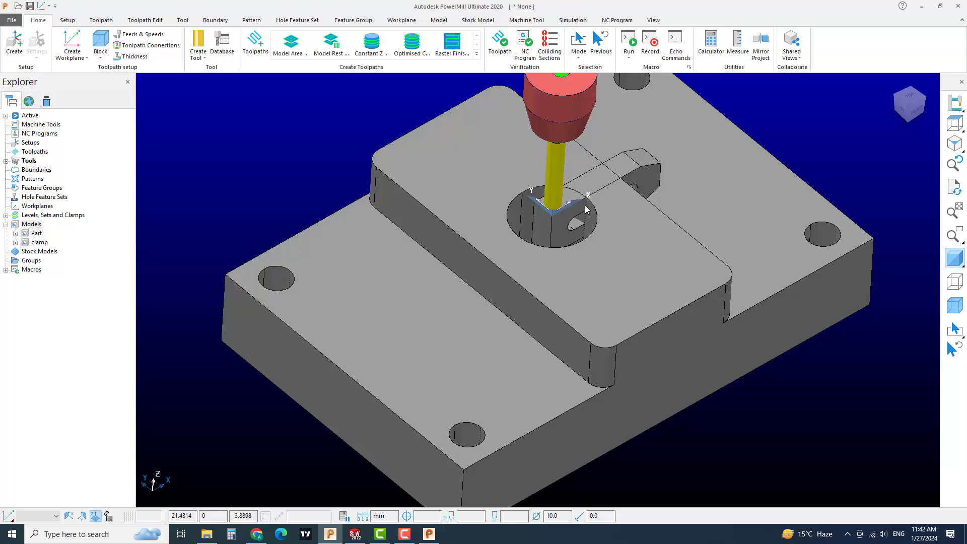
# Step: Open the transform options for the clamp model and rotate it 90 degrees about the X axis
pyautogui.rightClick(35, 243)
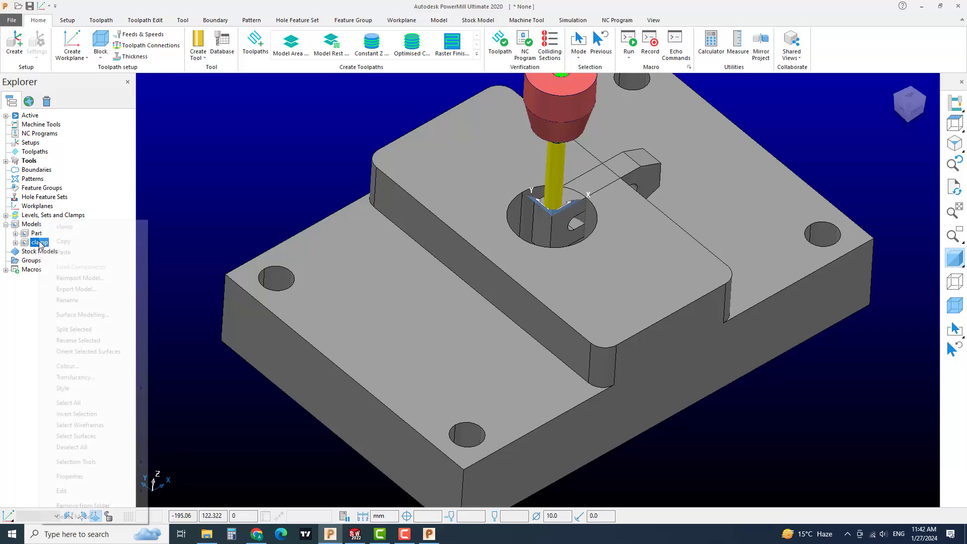
pyautogui.moveTo(125, 495)
pyautogui.click(178, 491)
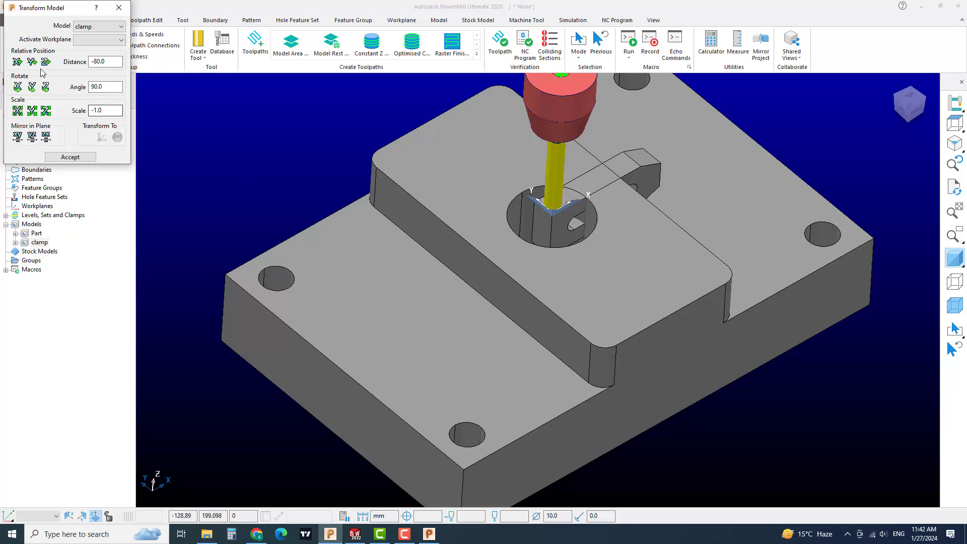
pyautogui.click(18, 87)
pyautogui.moveTo(630, 215); pyautogui.dragTo(582, 192, button='middle')
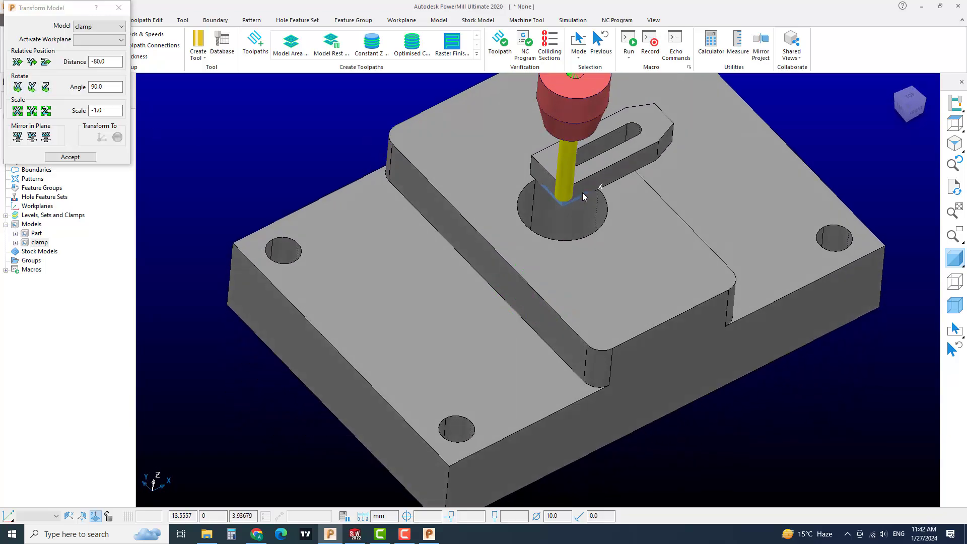
# Step: Move the clamp model by -15 mm along Y to centre it on the part's X axis
pyautogui.click(908, 98)
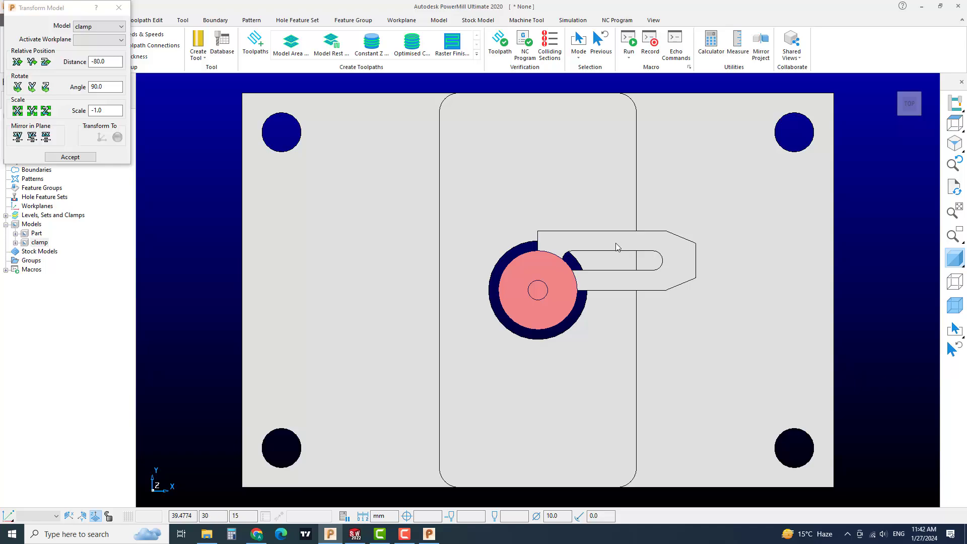
pyautogui.moveTo(93, 62); pyautogui.dragTo(102, 62)
pyautogui.press('BackSpace')
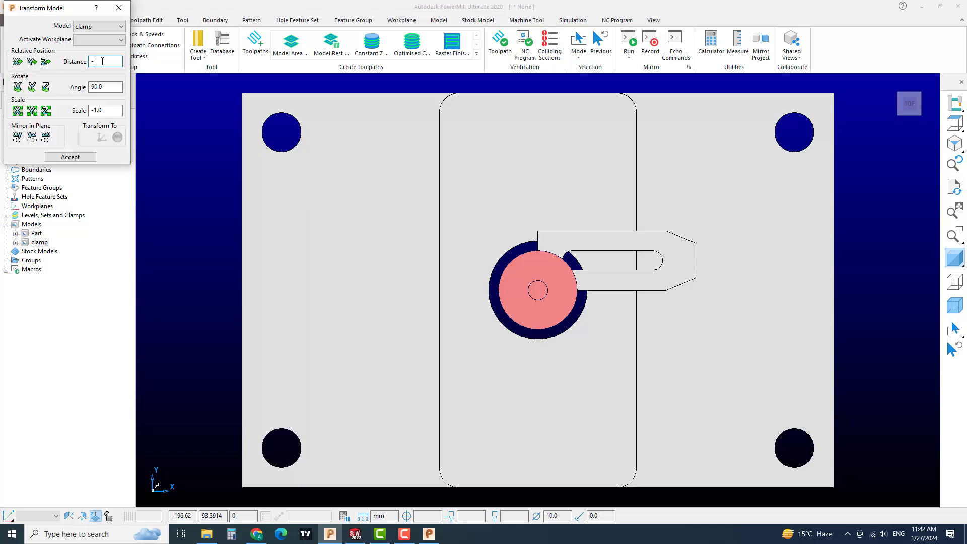
pyautogui.write('15')
pyautogui.click(32, 62)
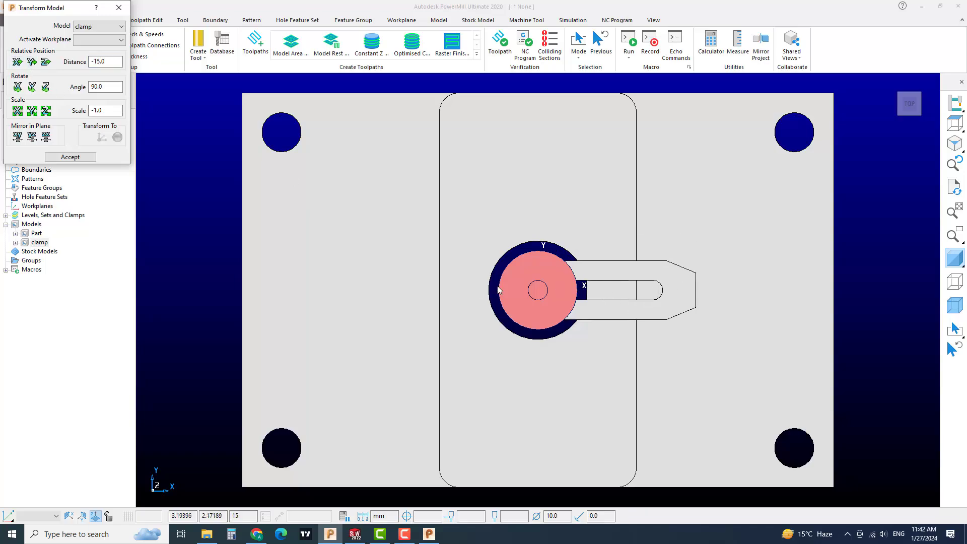
# Step: Move the clamp model along X by -80 mm three times and by 30 mm once, so its tip overlaps the plate's edge
pyautogui.doubleClick(107, 62)
pyautogui.write('80')
pyautogui.write('-8')
pyautogui.click(18, 63)
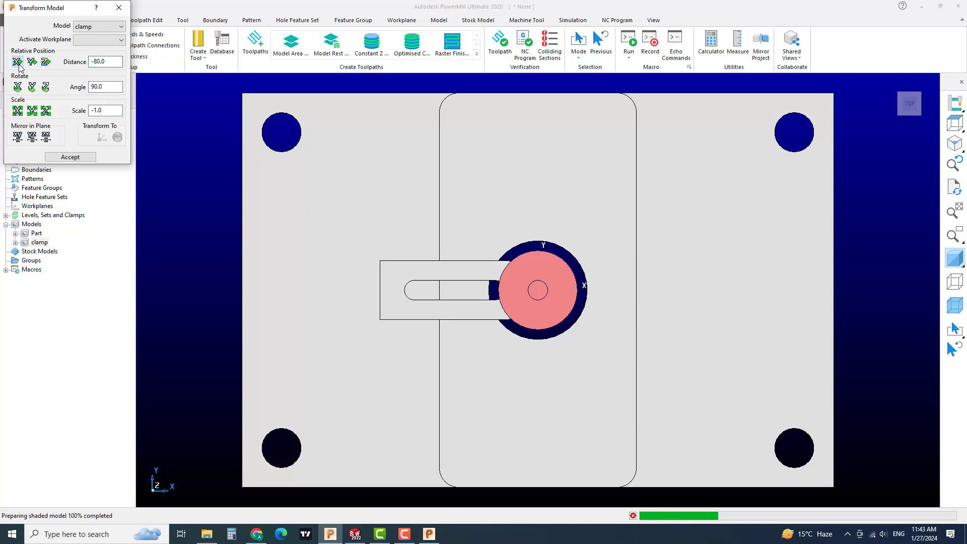
pyautogui.click(19, 65)
pyautogui.click(18, 62)
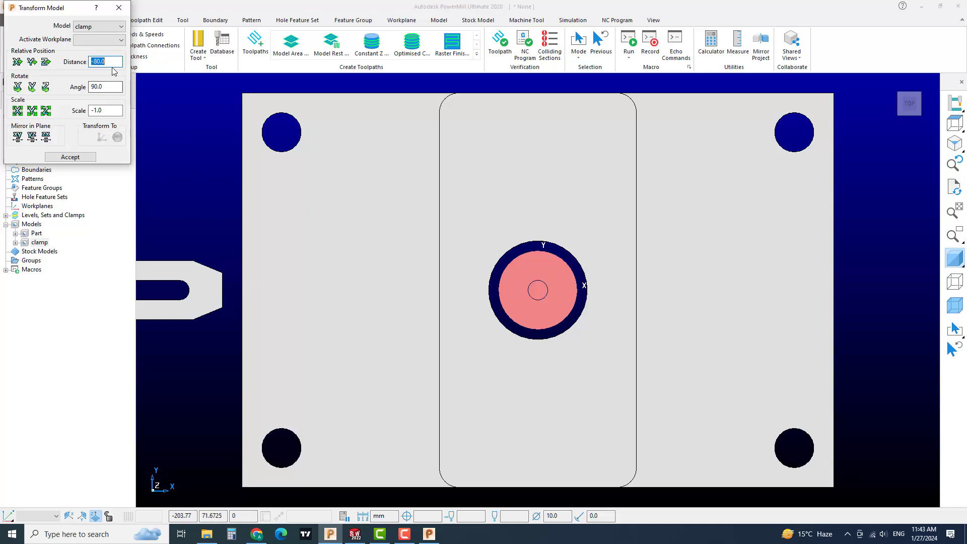
pyautogui.write('30')
pyautogui.click(18, 61)
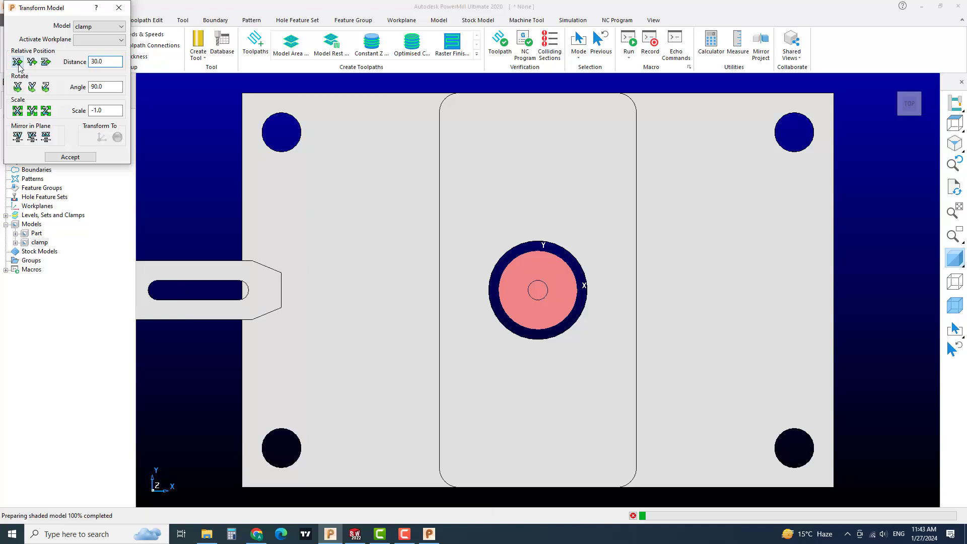
# Step: Lower the clamp model by -30 mm along Z onto the step face and accept the transformation
pyautogui.moveTo(370, 340); pyautogui.dragTo(411, 282, button='middle')
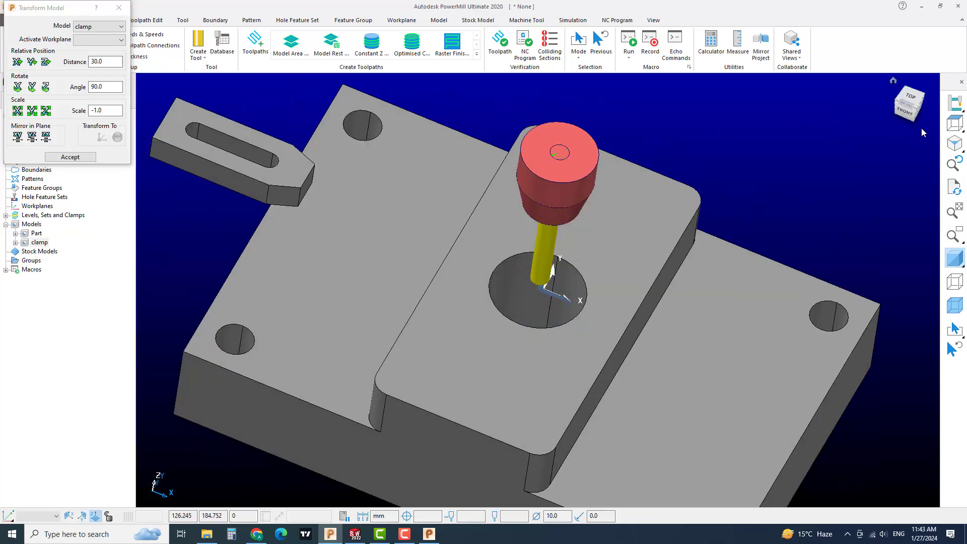
pyautogui.click(907, 111)
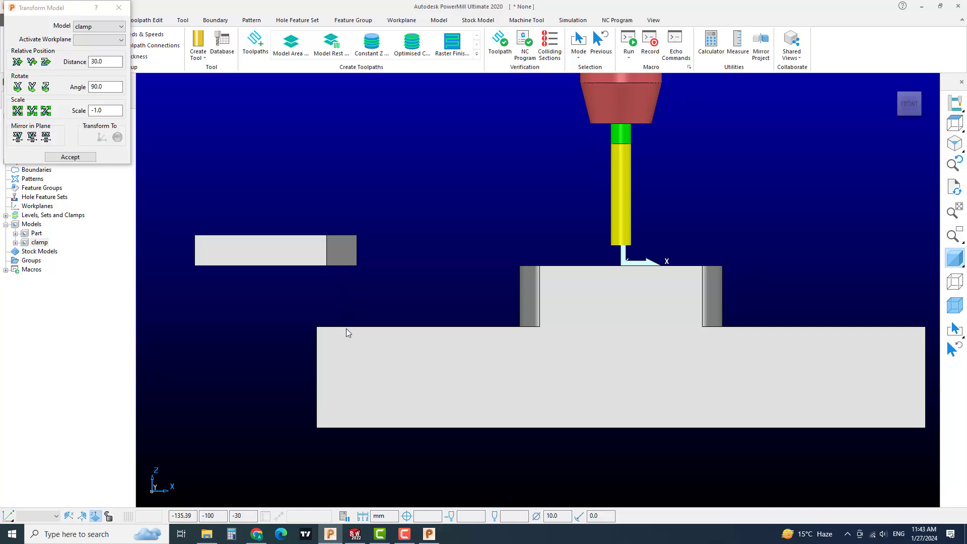
pyautogui.doubleClick(108, 62)
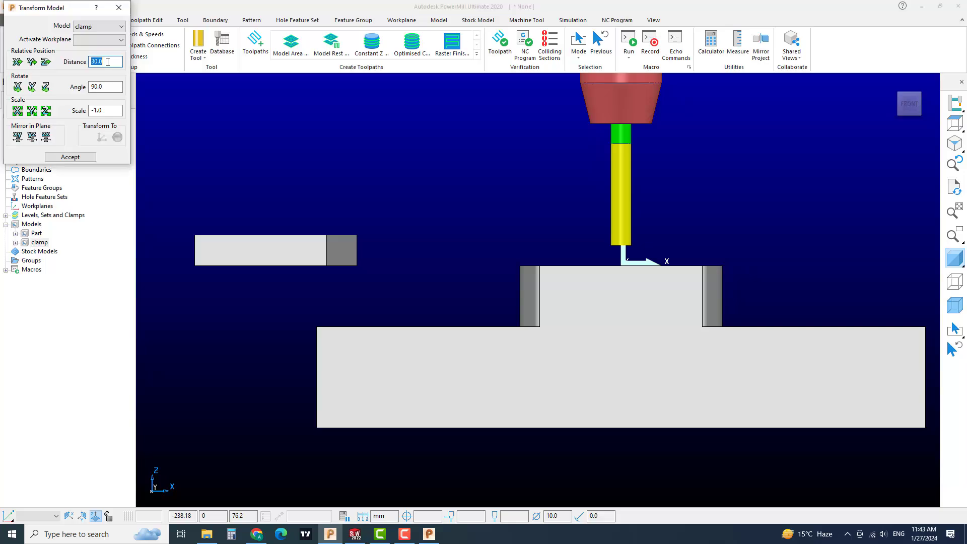
pyautogui.write('-30')
pyautogui.click(46, 61)
pyautogui.click(75, 157)
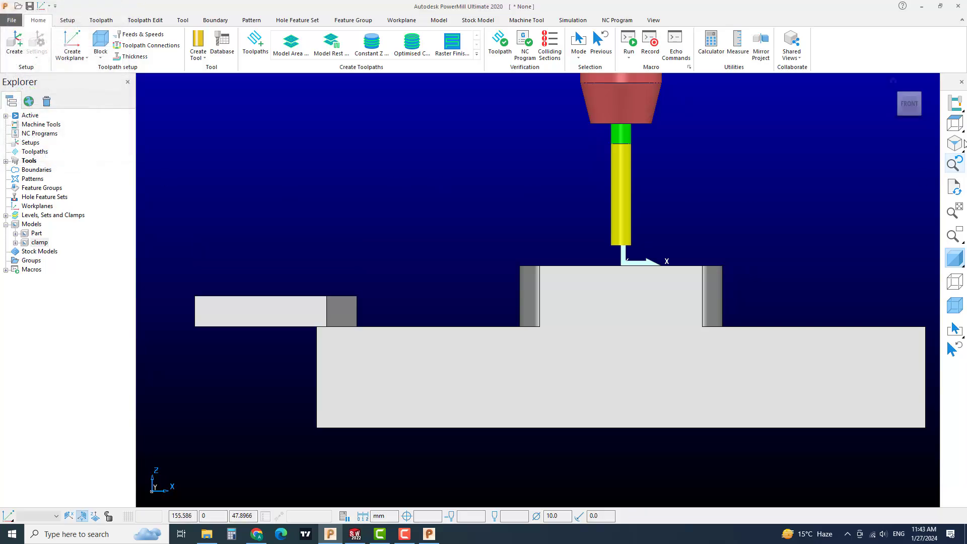
# Step: Examine the clamp's placement on the part and toggle the display of each level to identify which one holds the clamp
pyautogui.click(956, 144)
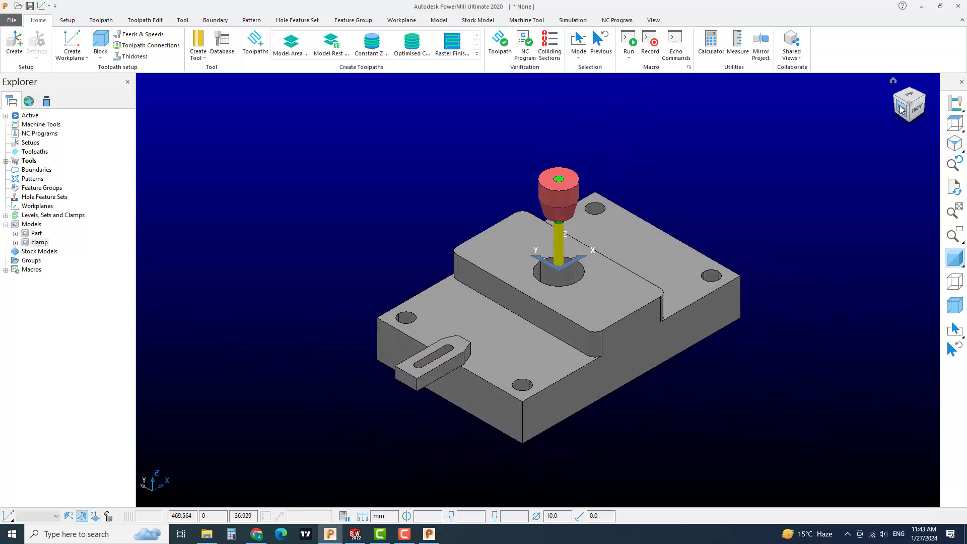
pyautogui.click(910, 96)
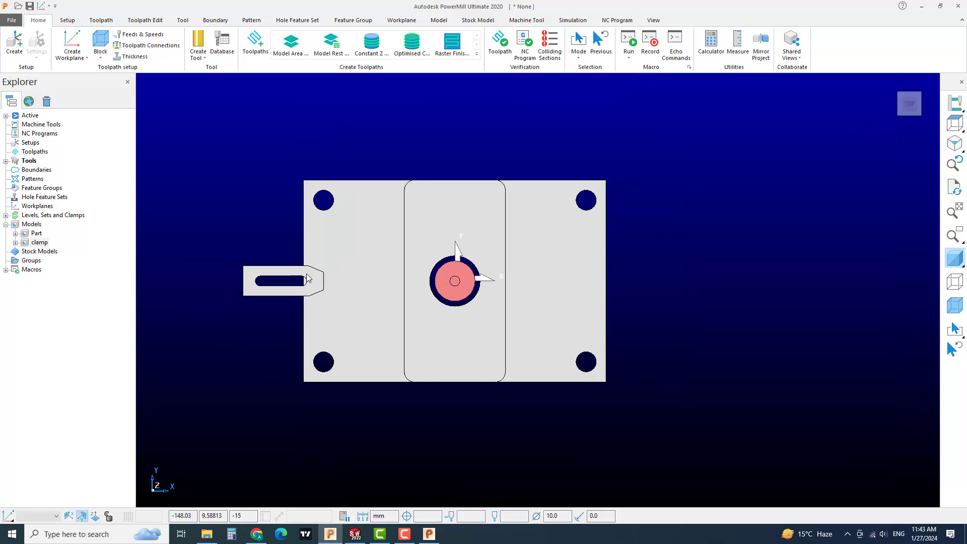
pyautogui.moveTo(307, 279); pyautogui.dragTo(448, 325, button='middle')
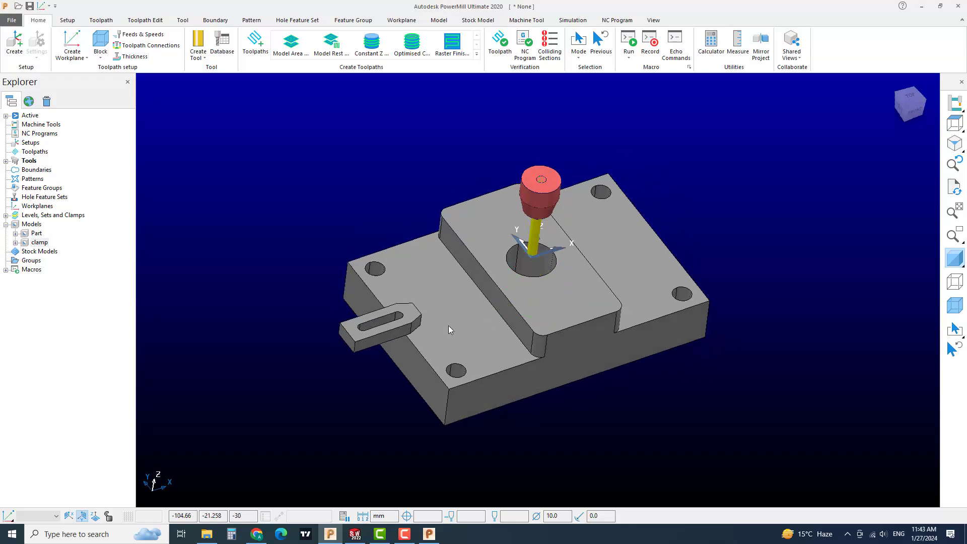
pyautogui.scroll(3, 449, 325)
pyautogui.scroll(2, 443, 322)
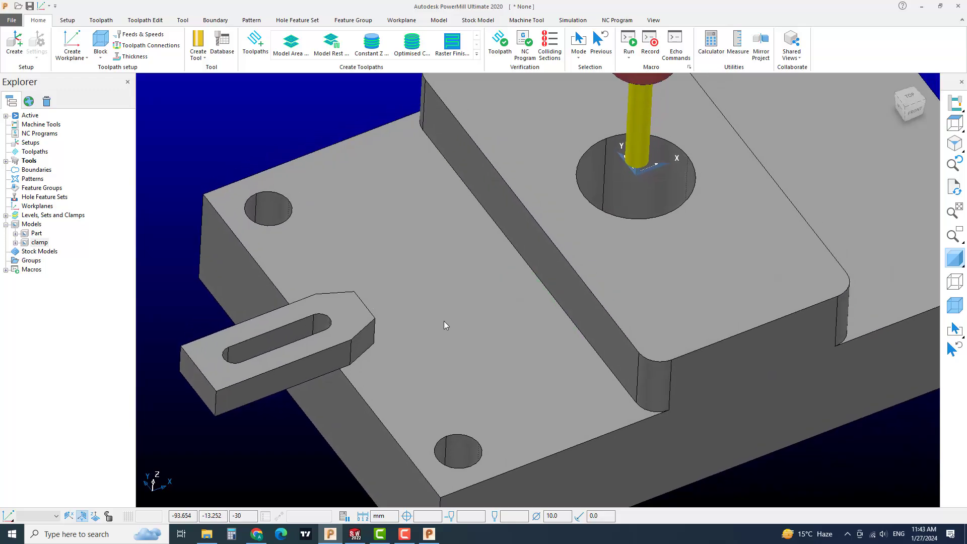
pyautogui.click(5, 215)
pyautogui.click(33, 243)
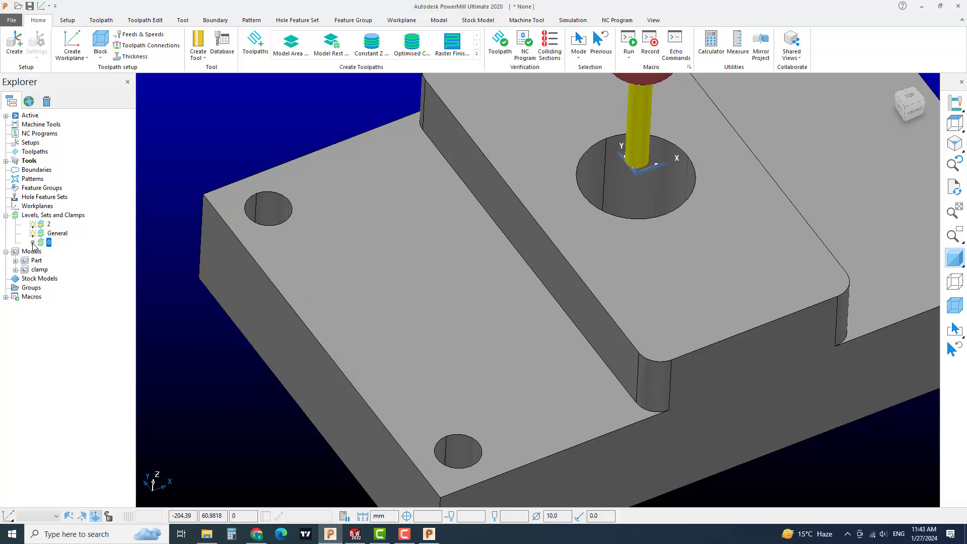
pyautogui.click(33, 242)
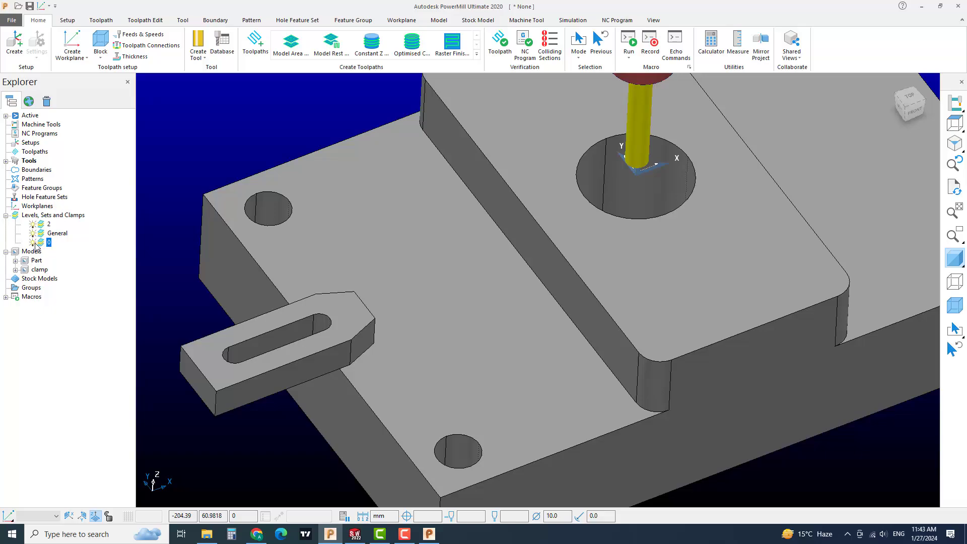
pyautogui.click(33, 242)
pyautogui.click(33, 242)
pyautogui.click(34, 233)
pyautogui.click(32, 224)
pyautogui.click(32, 224)
pyautogui.click(33, 233)
pyautogui.click(33, 234)
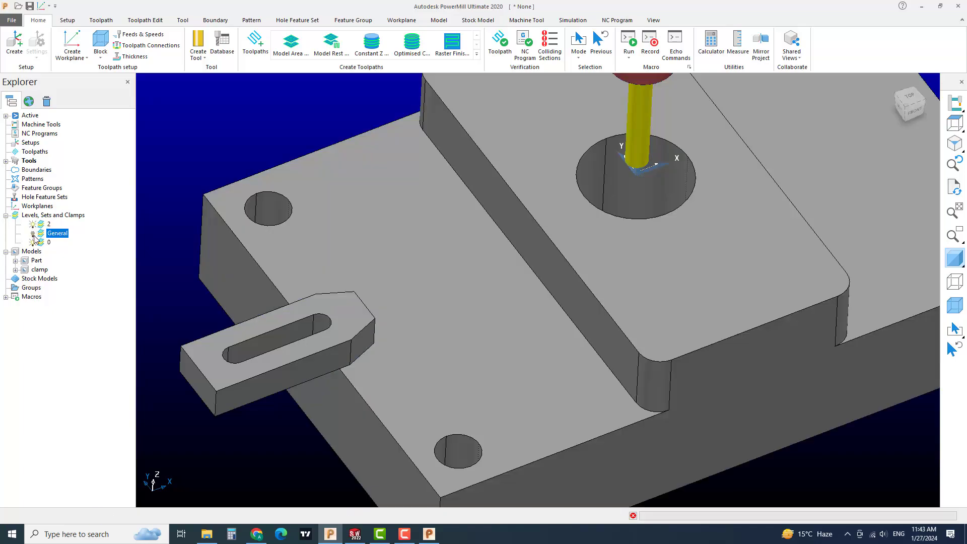
# Step: Delete the General level and create a new clamp entry under Levels, Sets and Clamps
pyautogui.rightClick(46, 235)
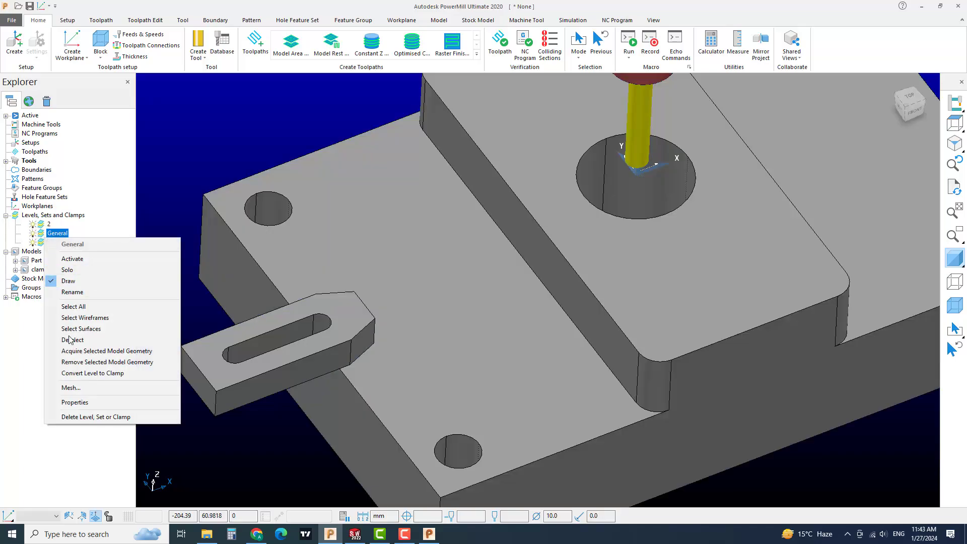
pyautogui.click(101, 417)
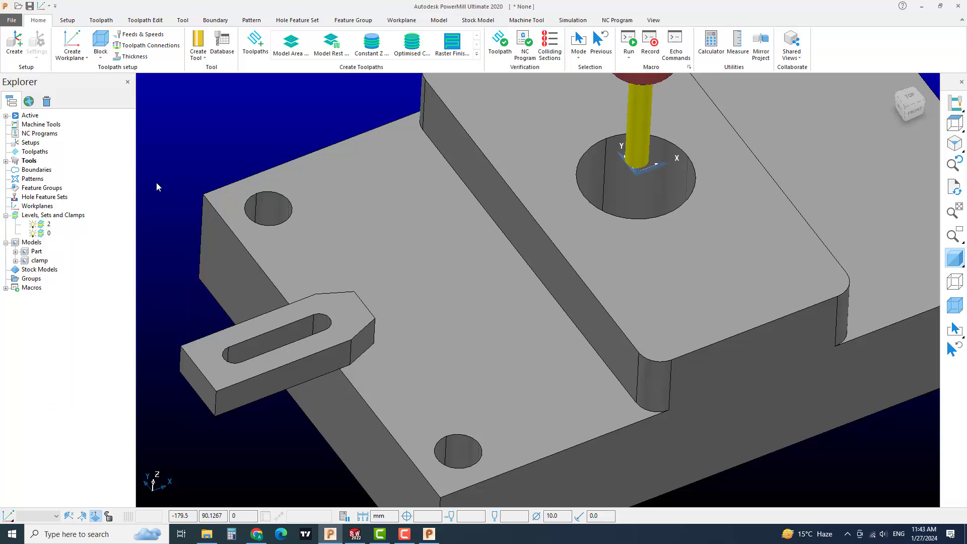
pyautogui.rightClick(50, 216)
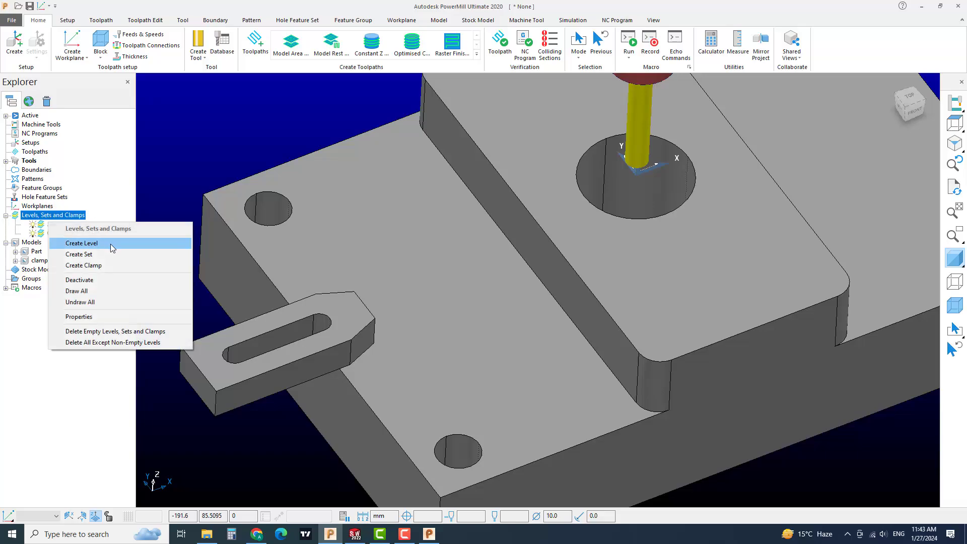
pyautogui.click(108, 265)
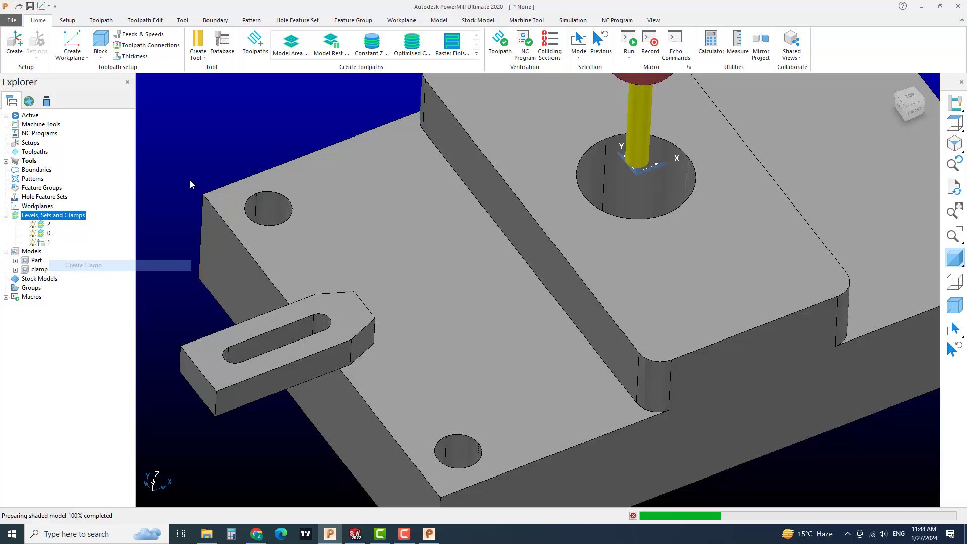
pyautogui.click(47, 236)
pyautogui.click(45, 245)
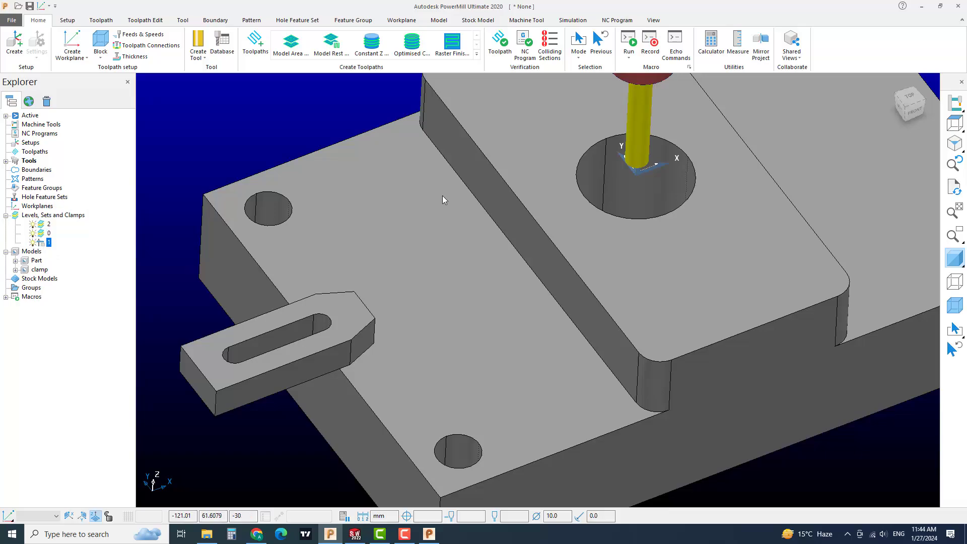
# Step: Select all surfaces of the clamp model and acquire them into the new clamp entry
pyautogui.keyDown('shift'); pyautogui.moveTo(740, 218); pyautogui.dragTo(860, 162, button='middle'); pyautogui.keyUp('shift')
pyautogui.moveTo(608, 302); pyautogui.dragTo(581, 334, button='middle')
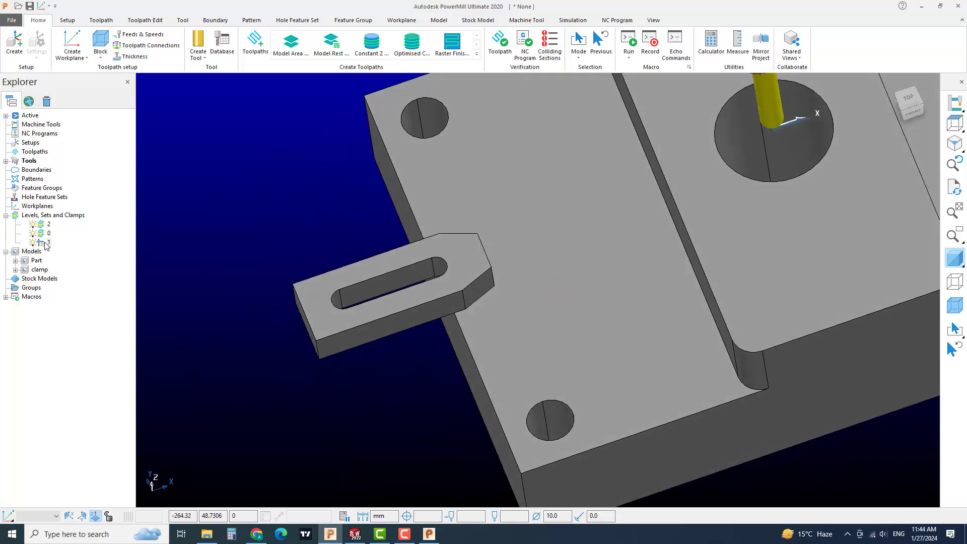
pyautogui.moveTo(251, 225); pyautogui.dragTo(354, 389)
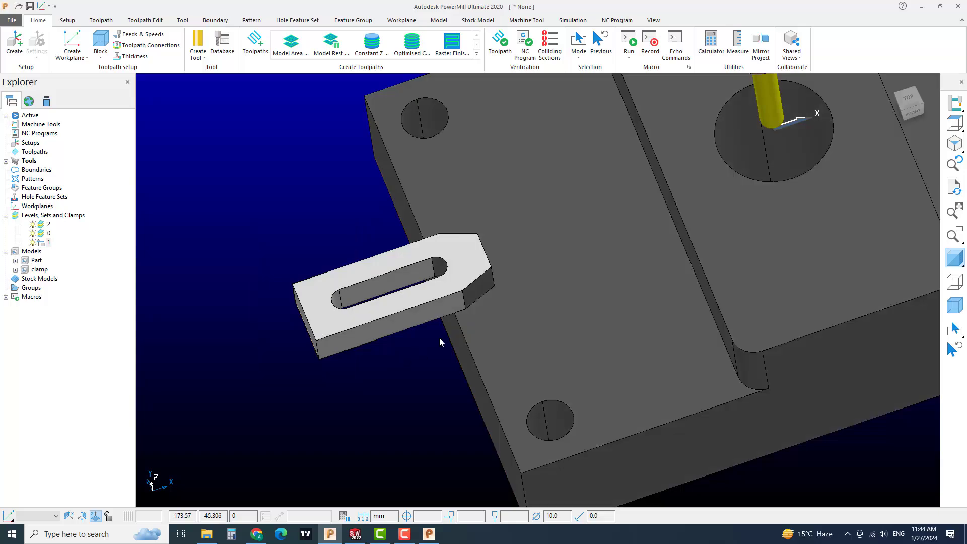
pyautogui.scroll(5, 491, 267)
pyautogui.scroll(2, 476, 287)
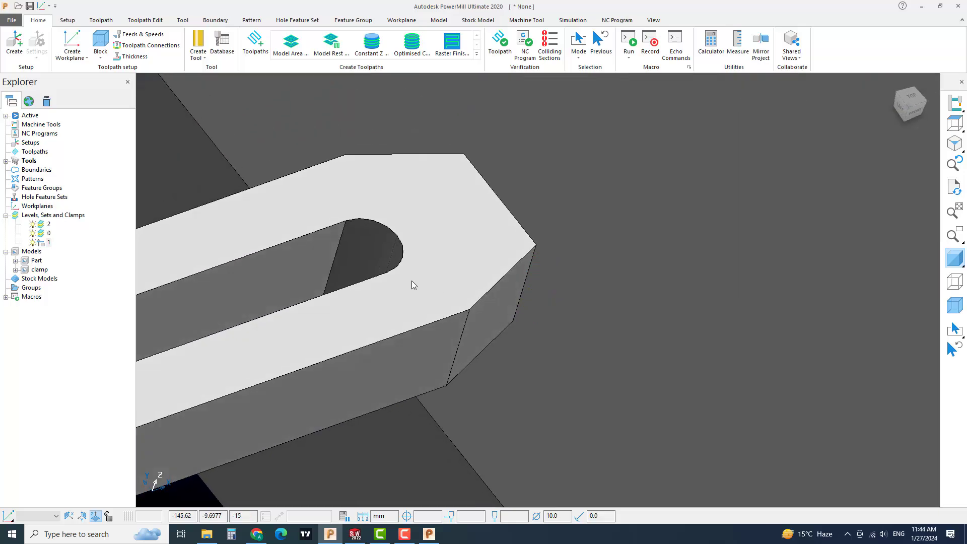
pyautogui.moveTo(412, 285); pyautogui.dragTo(313, 274, button='middle')
pyautogui.scroll(-3, 501, 361)
pyautogui.rightClick(42, 246)
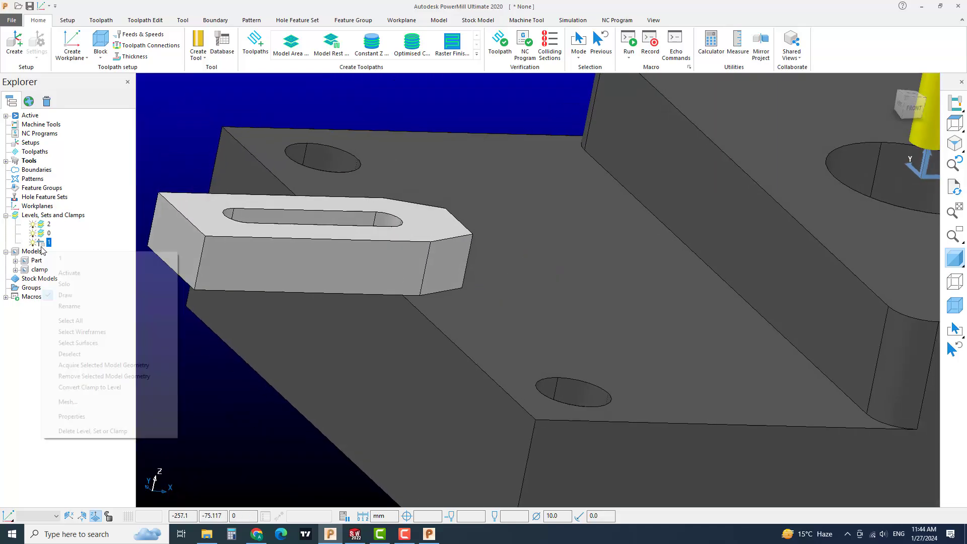
pyautogui.click(108, 365)
# Step: Deselect the geometry and toggle the new clamp entry's display to check which surfaces it contains
pyautogui.scroll(-3, 310, 308)
pyautogui.moveTo(310, 308); pyautogui.dragTo(192, 187, button='middle')
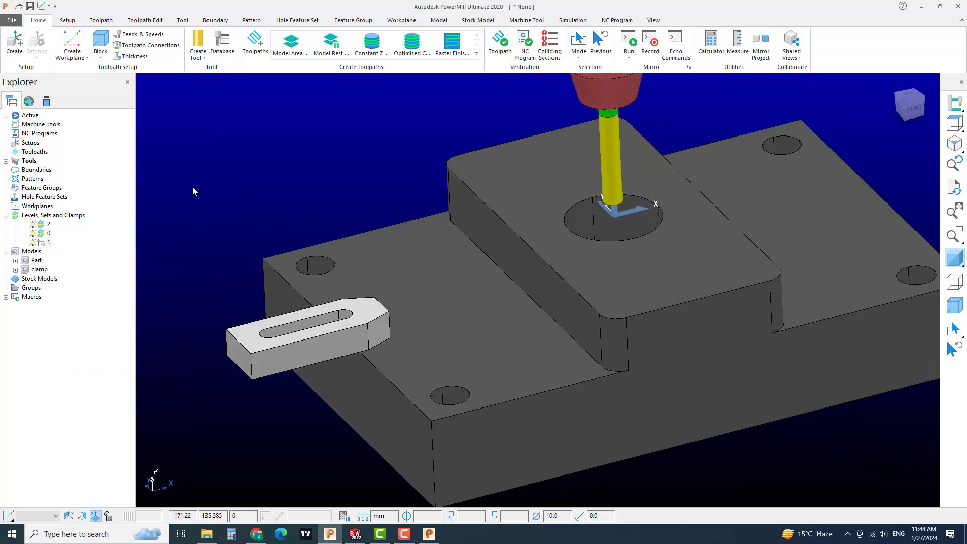
pyautogui.scroll(2, 302, 330)
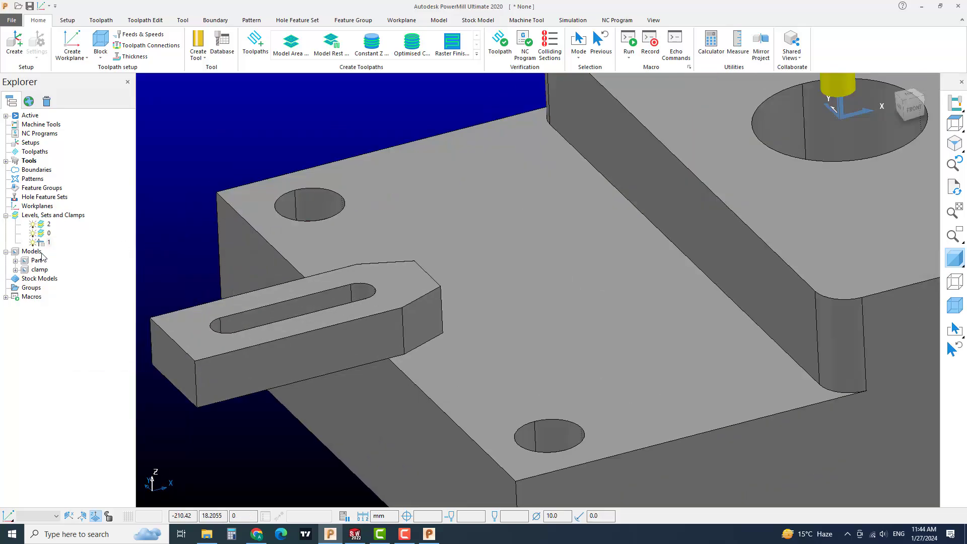
pyautogui.click(31, 244)
pyautogui.click(32, 244)
pyautogui.click(31, 246)
pyautogui.click(32, 246)
pyautogui.scroll(-3, 412, 308)
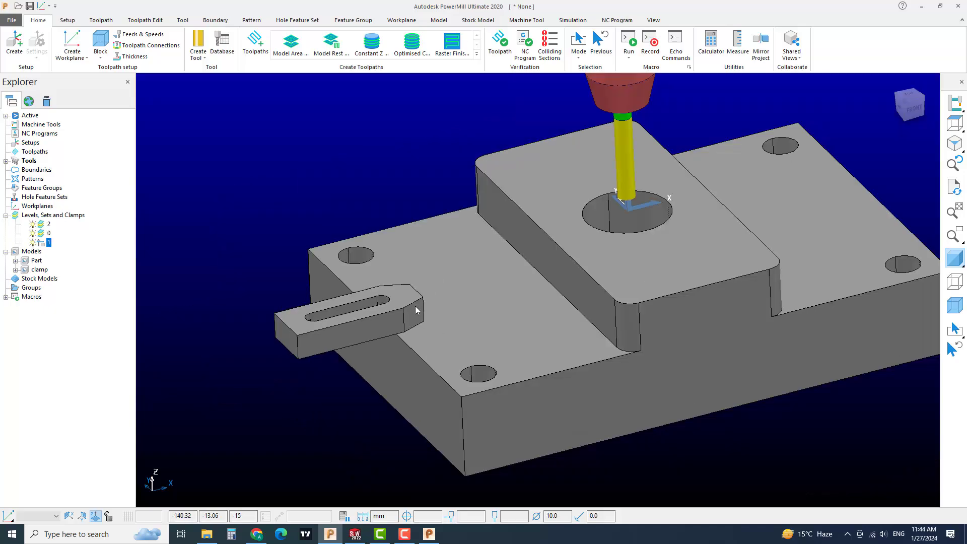
pyautogui.moveTo(491, 318); pyautogui.dragTo(441, 313, button='middle')
pyautogui.scroll(-3, 479, 297)
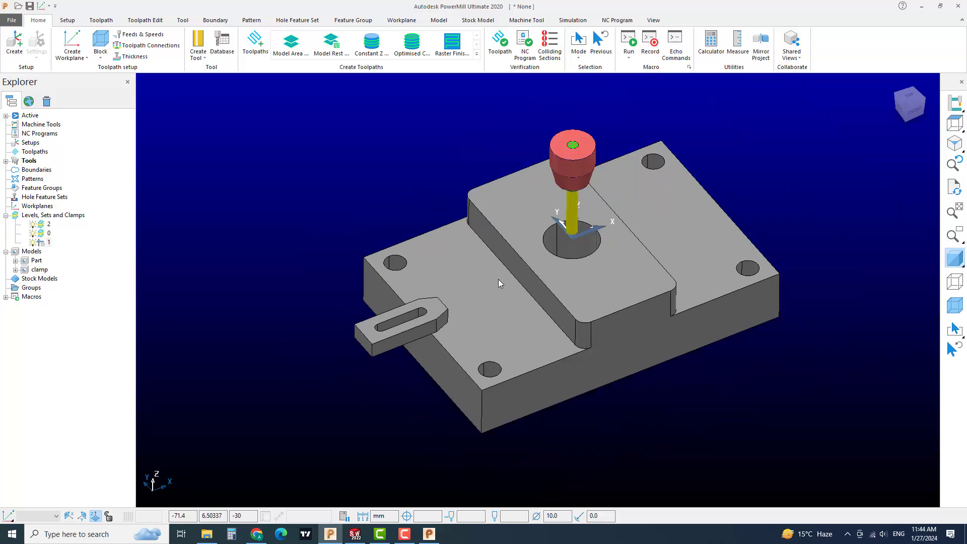
pyautogui.scroll(3, 416, 342)
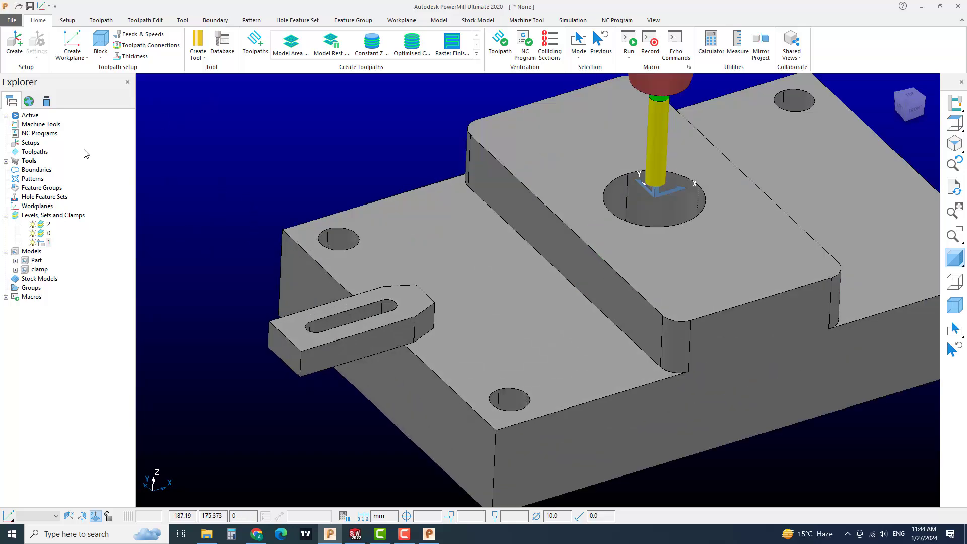
pyautogui.click(255, 43)
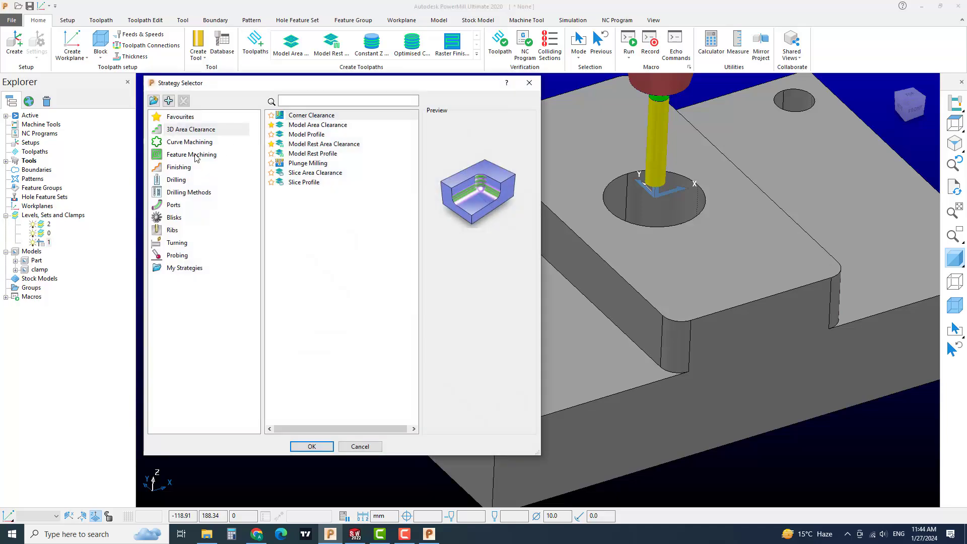
pyautogui.click(305, 126)
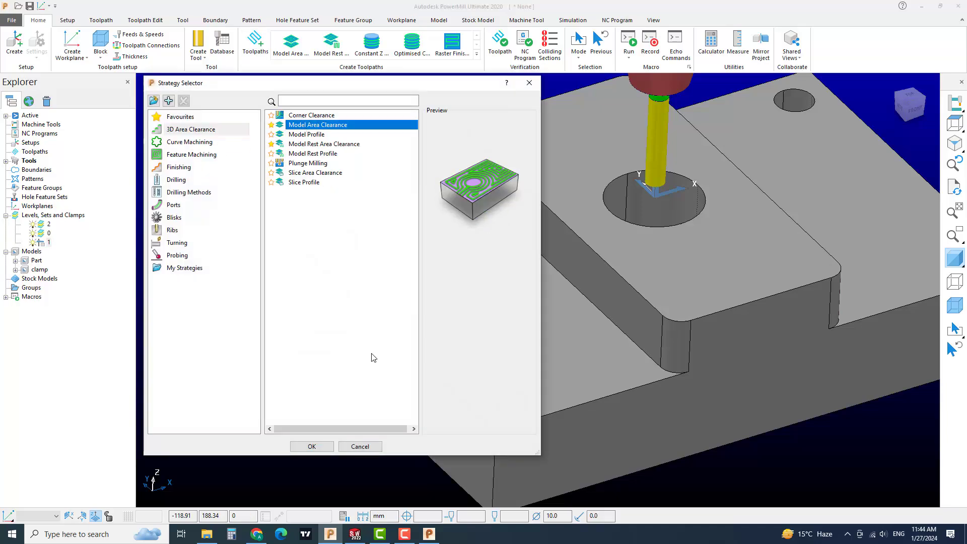
pyautogui.click(360, 446)
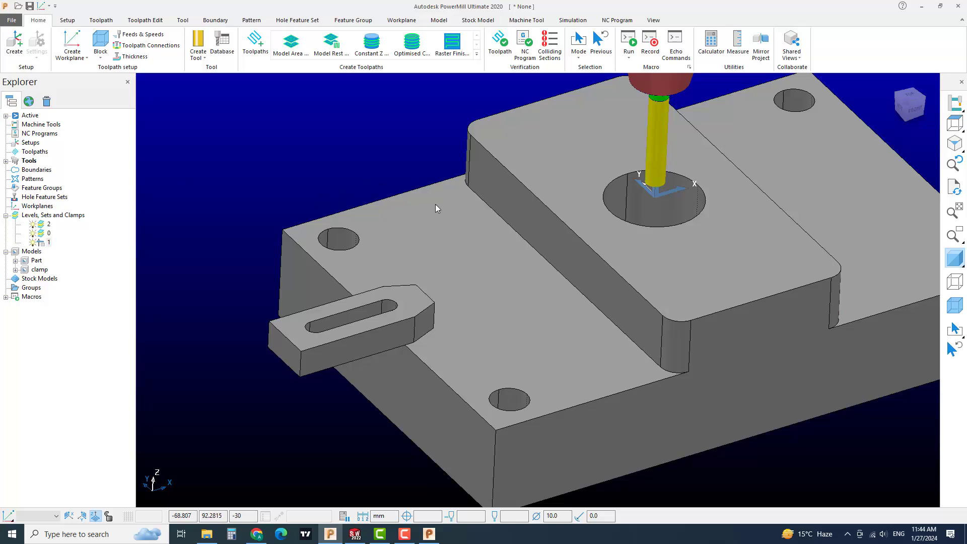
# Step: Select the flat lower step surface under the clamp and create a user defined boundary from its model edges
pyautogui.moveTo(435, 204); pyautogui.dragTo(449, 282, button='middle')
pyautogui.click(469, 278)
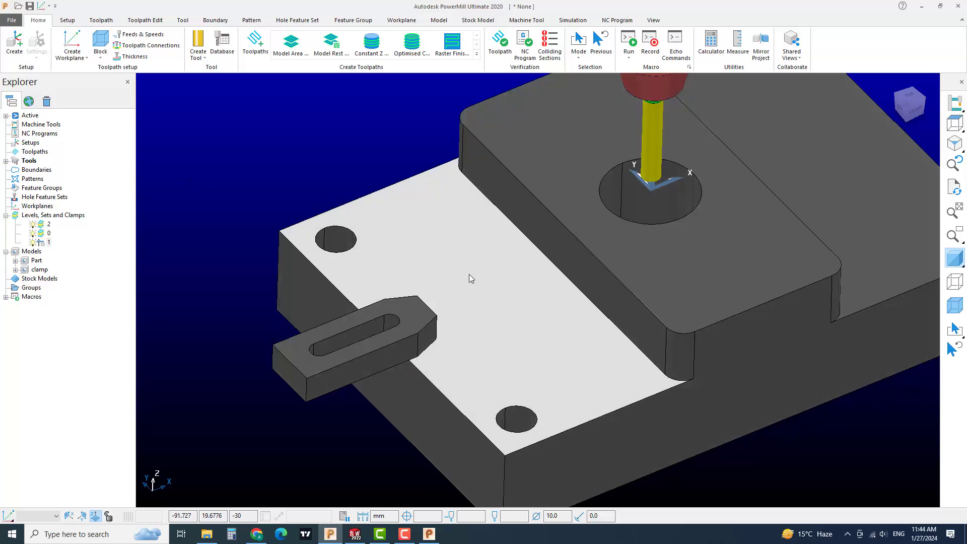
pyautogui.rightClick(37, 170)
pyautogui.moveTo(101, 223)
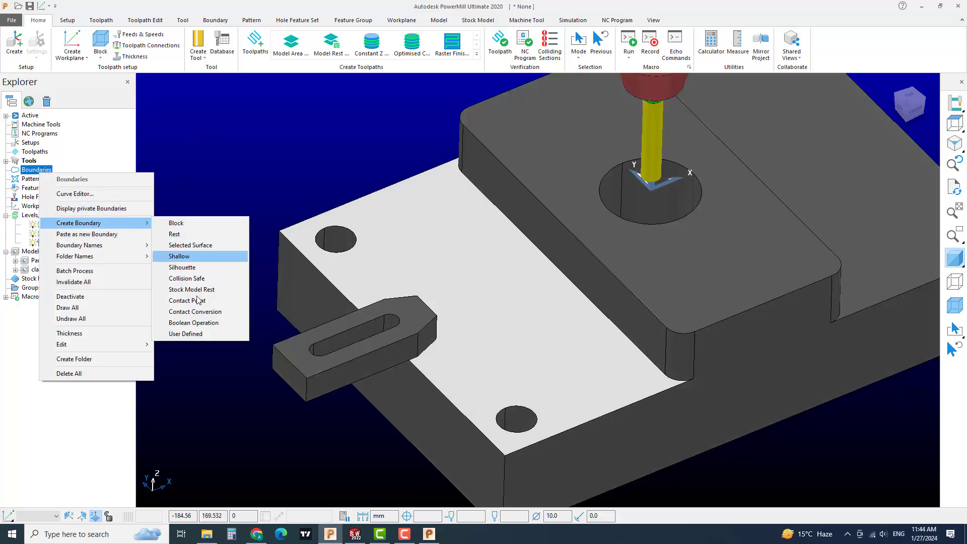
pyautogui.click(185, 334)
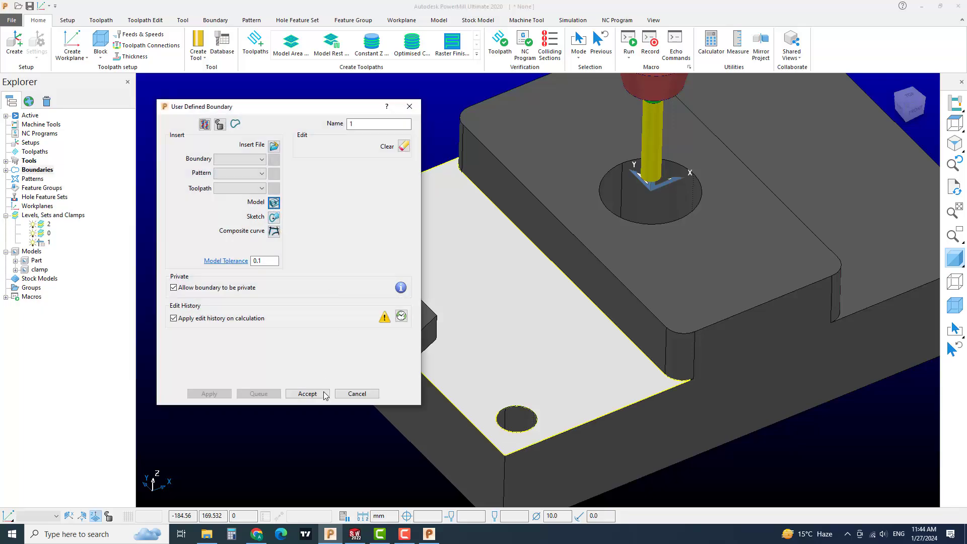
pyautogui.click(324, 393)
pyautogui.click(368, 131)
# Step: Hide the model shading, delete the two hole circles from the boundary, and restore the shading
pyautogui.click(954, 262)
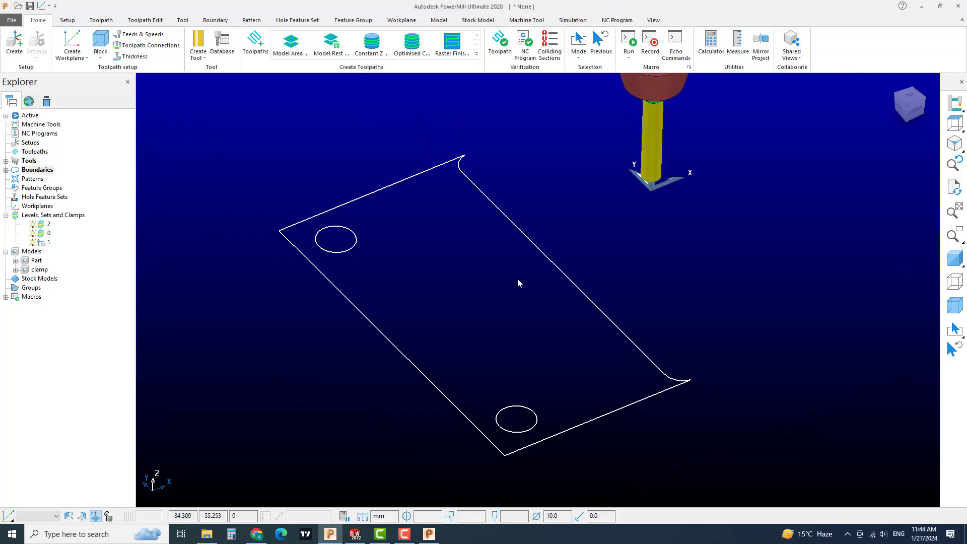
pyautogui.click(358, 247)
pyautogui.press('Delete')
pyautogui.click(519, 431)
pyautogui.press('Delete')
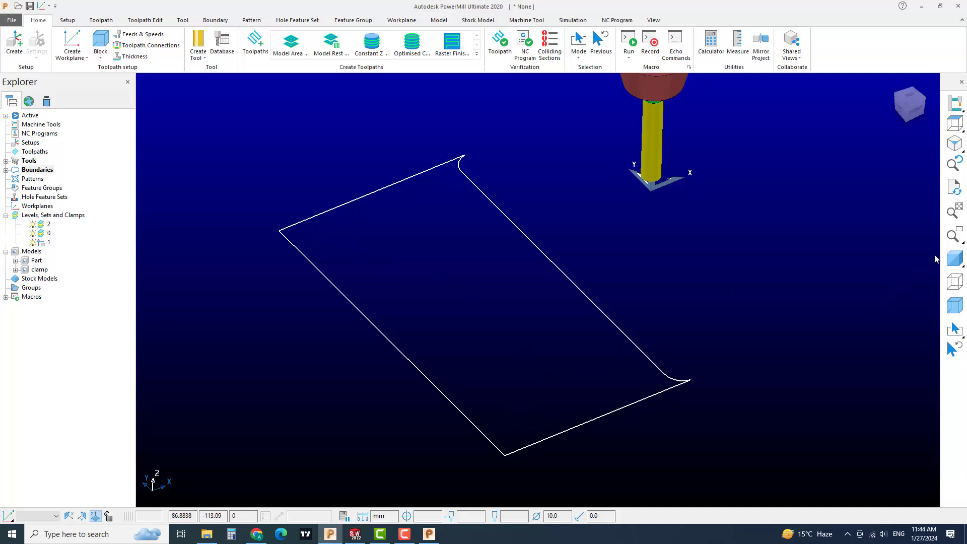
pyautogui.click(954, 259)
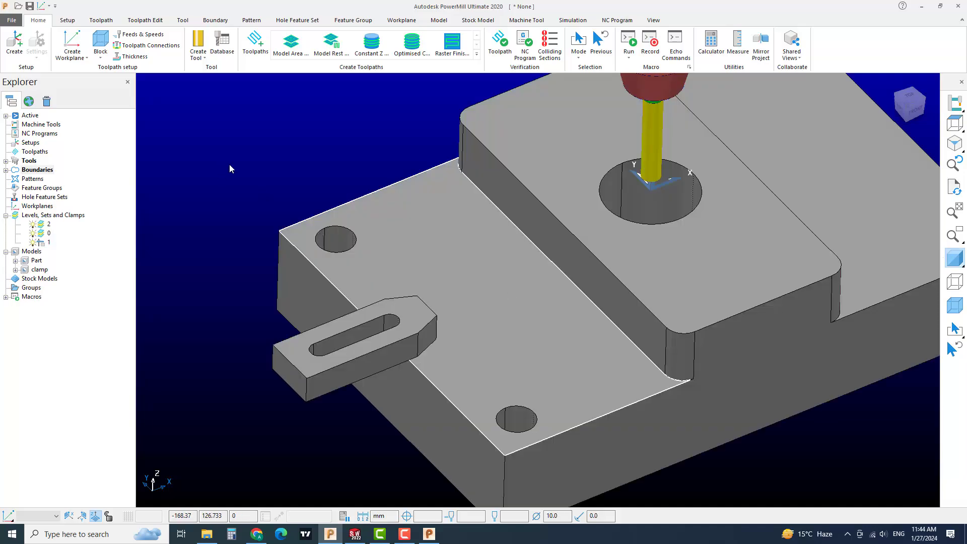
# Step: Calculate a Model Area Clearance toolpath from the 3D Area Clearance strategies and close its settings
pyautogui.click(255, 43)
pyautogui.click(192, 132)
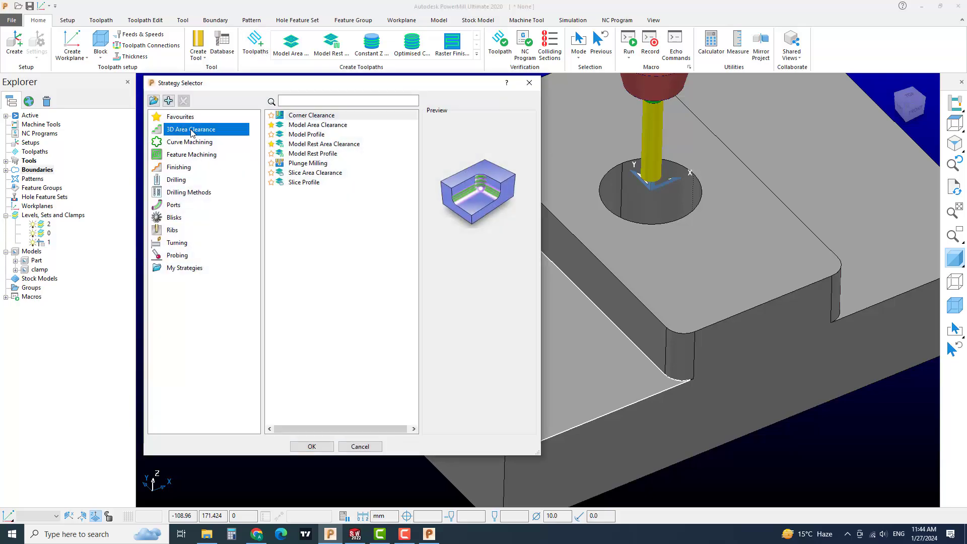
pyautogui.click(328, 126)
pyautogui.click(319, 447)
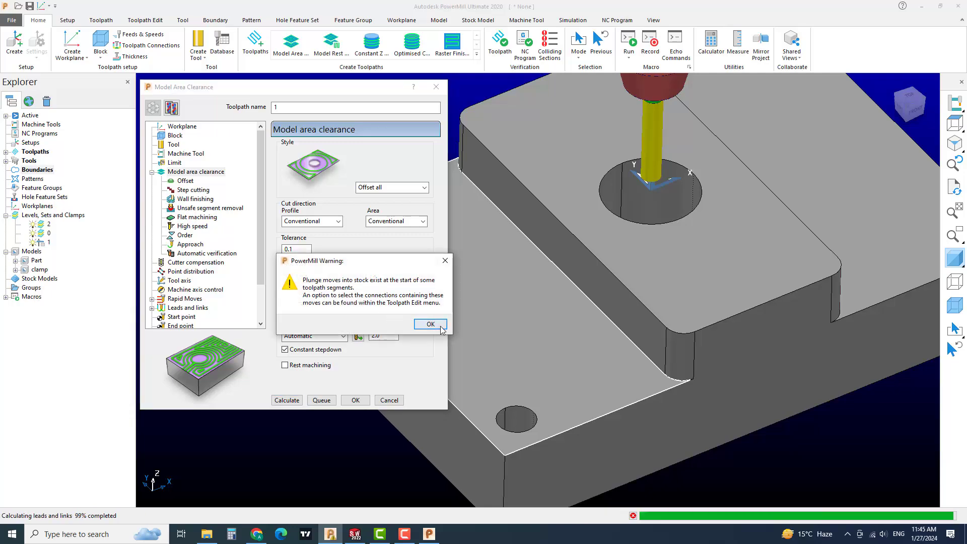
pyautogui.click(432, 327)
pyautogui.click(388, 401)
# Step: Examine the calculated toolpath around the clamp and the two corner holes from several viewing angles
pyautogui.moveTo(398, 410); pyautogui.dragTo(426, 309, button='middle')
pyautogui.scroll(5, 426, 309)
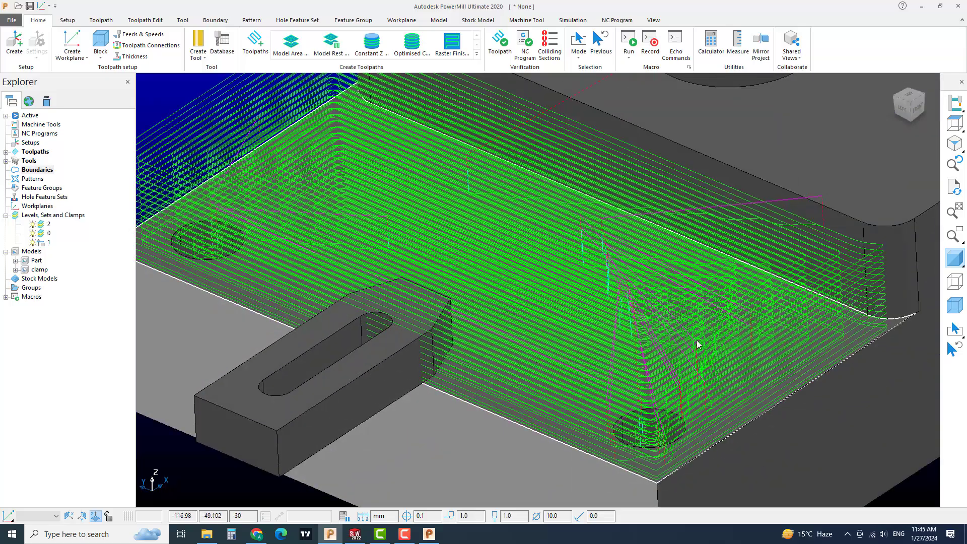
pyautogui.scroll(-2, 393, 310)
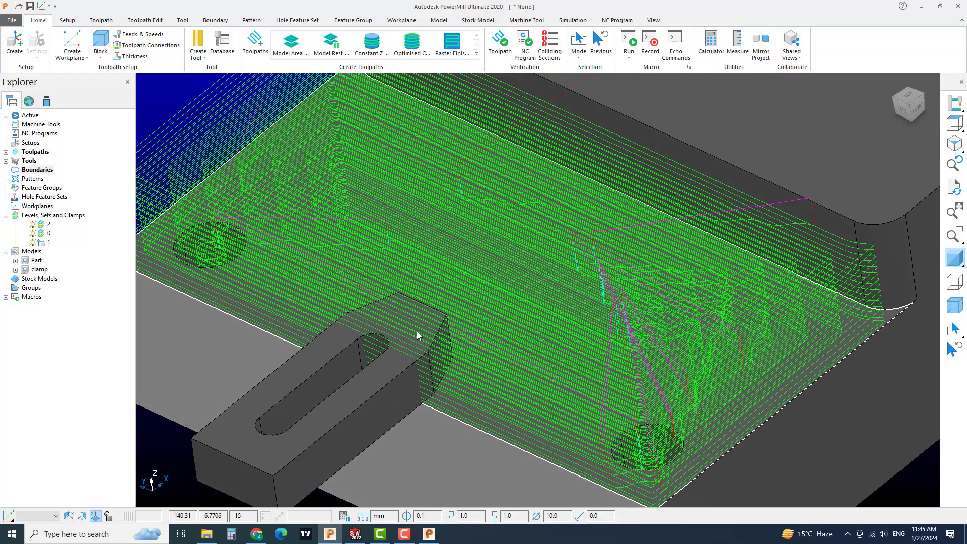
pyautogui.scroll(-2, 419, 334)
pyautogui.moveTo(429, 345); pyautogui.dragTo(535, 352, button='middle')
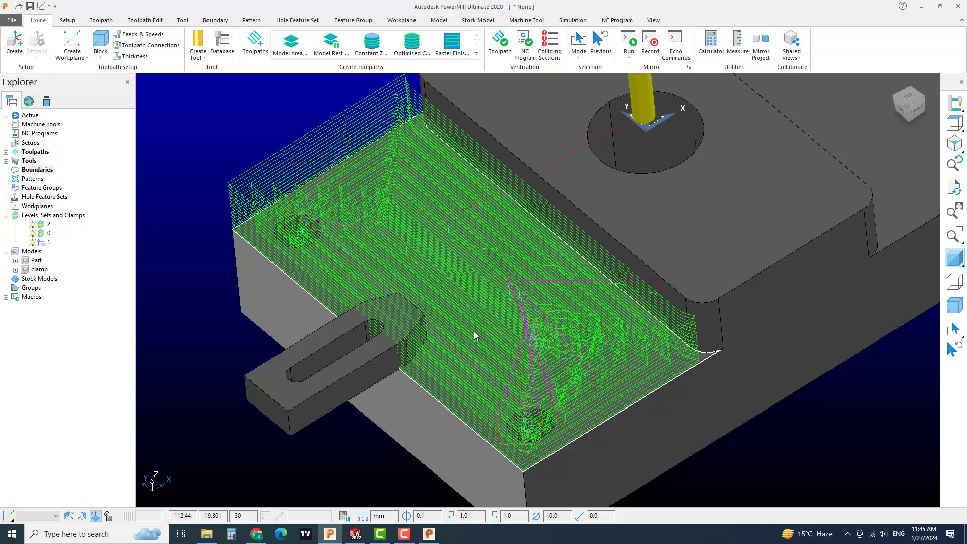
pyautogui.scroll(-2, 474, 332)
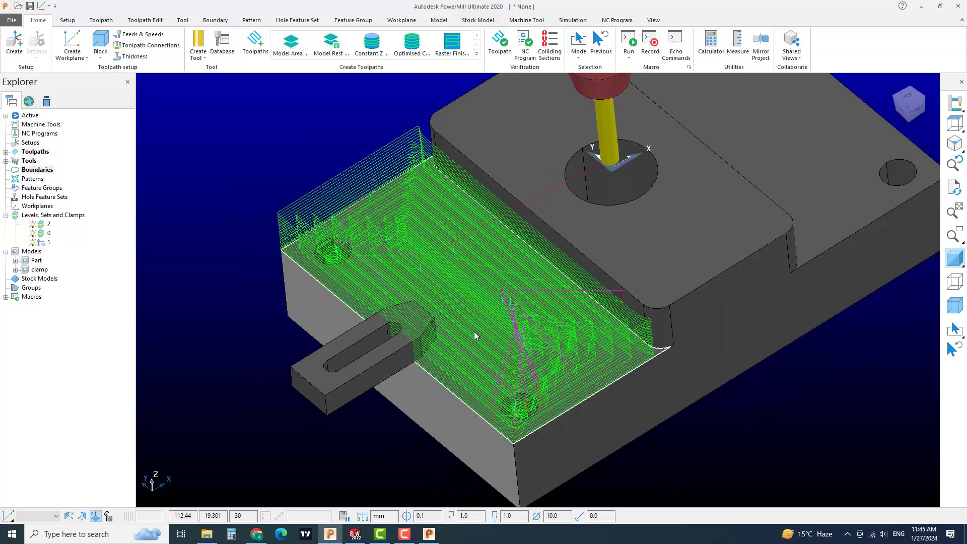
pyautogui.scroll(3, 474, 332)
pyautogui.scroll(-4, 474, 332)
pyautogui.keyDown('shift'); pyautogui.moveTo(515, 302); pyautogui.dragTo(481, 340, button='middle'); pyautogui.keyUp('shift')
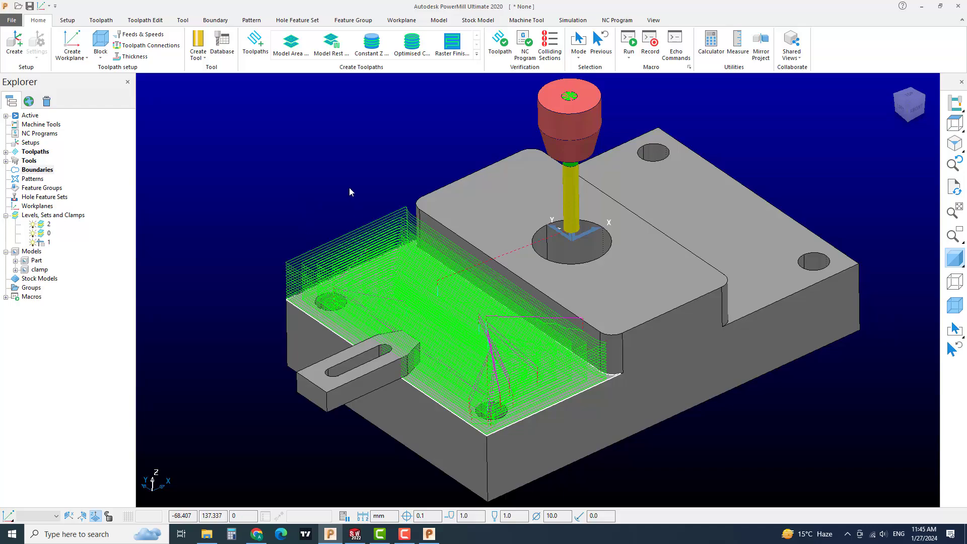
pyautogui.keyDown('shift'); pyautogui.moveTo(464, 297); pyautogui.dragTo(450, 286, button='middle'); pyautogui.keyUp('shift')
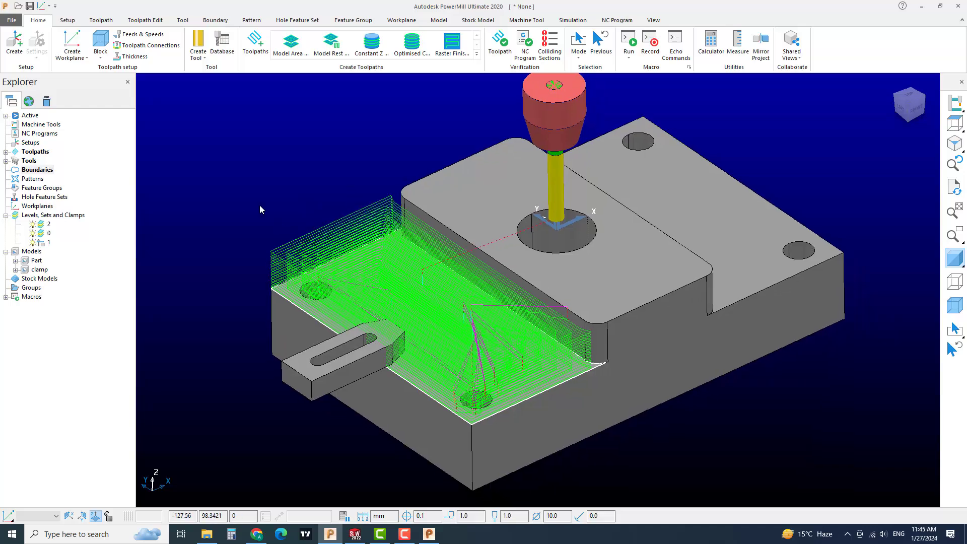
# Step: Create a new setup and review its workplane and stock settings
pyautogui.rightClick(30, 143)
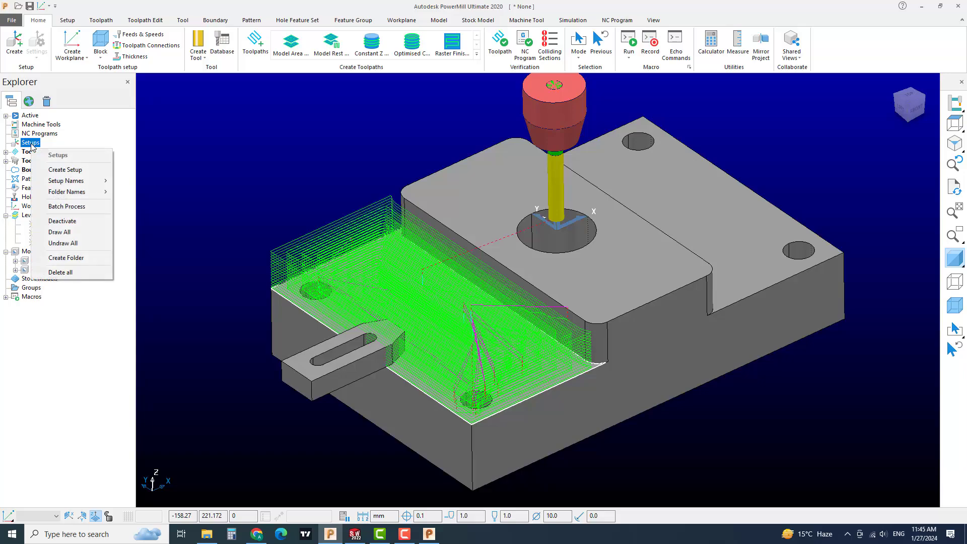
pyautogui.click(31, 144)
pyautogui.rightClick(31, 145)
pyautogui.click(68, 170)
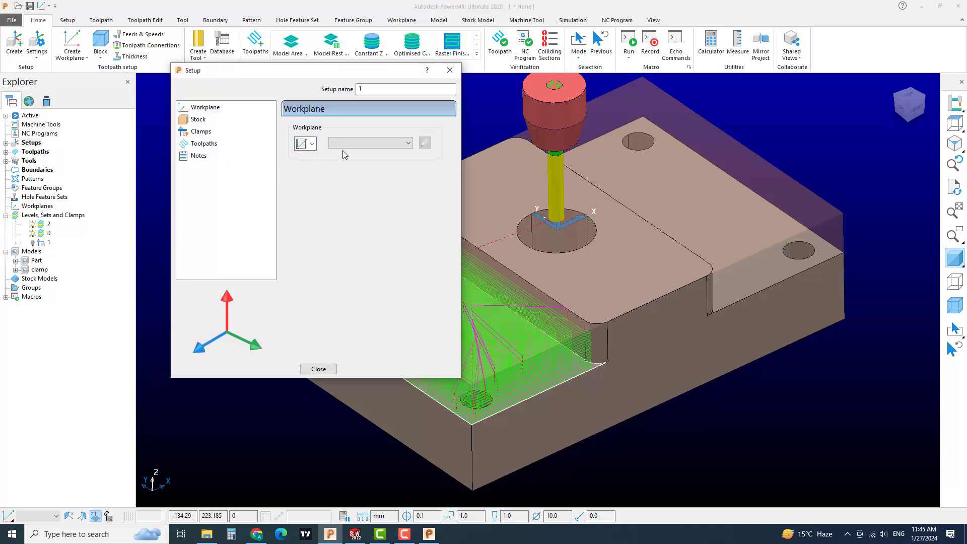
pyautogui.click(350, 144)
pyautogui.click(351, 144)
pyautogui.click(198, 119)
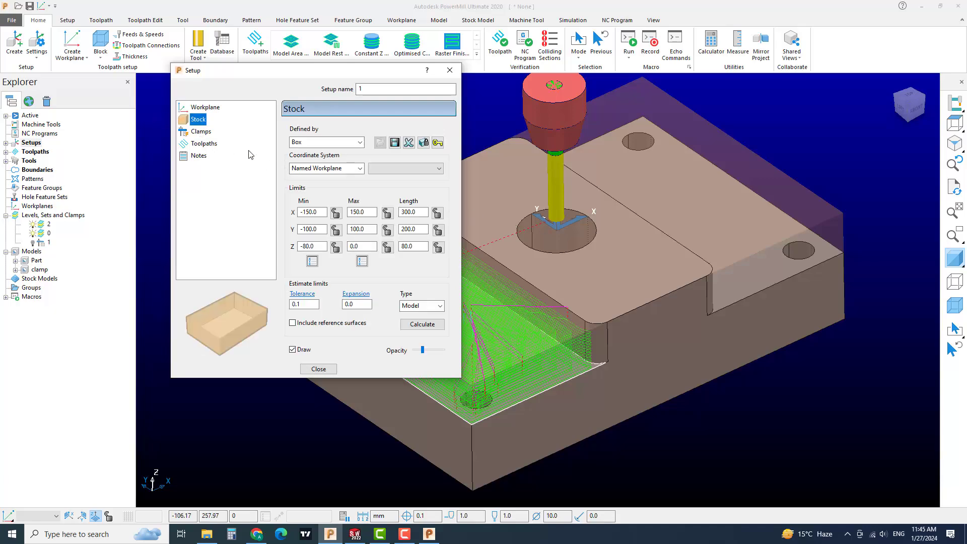
# Step: Enable clamp 1 for use in the setup and close the setup settings
pyautogui.click(201, 131)
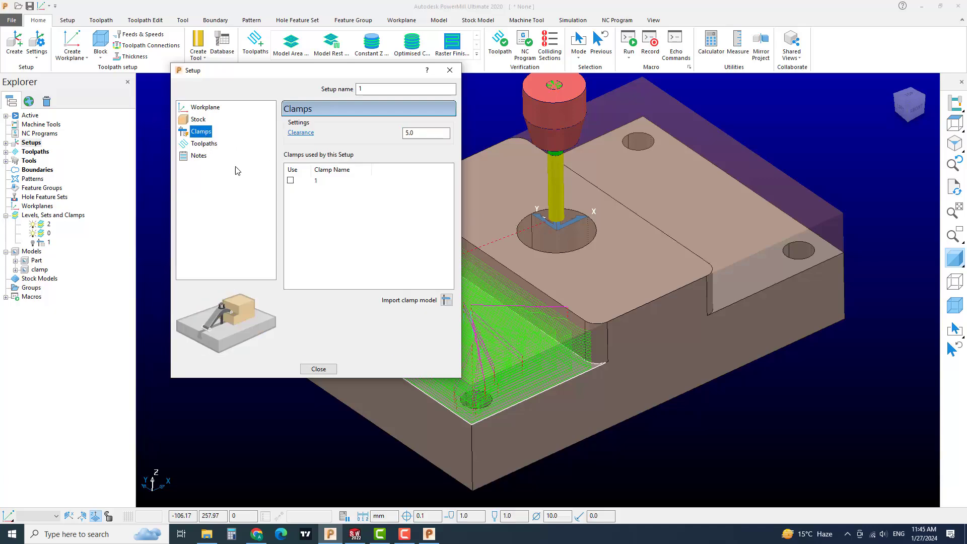
pyautogui.click(290, 180)
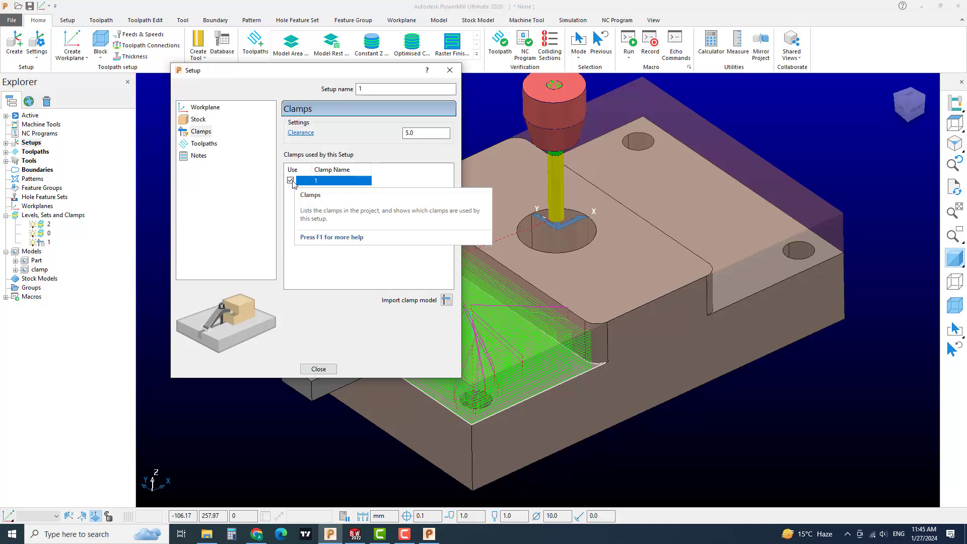
pyautogui.click(323, 369)
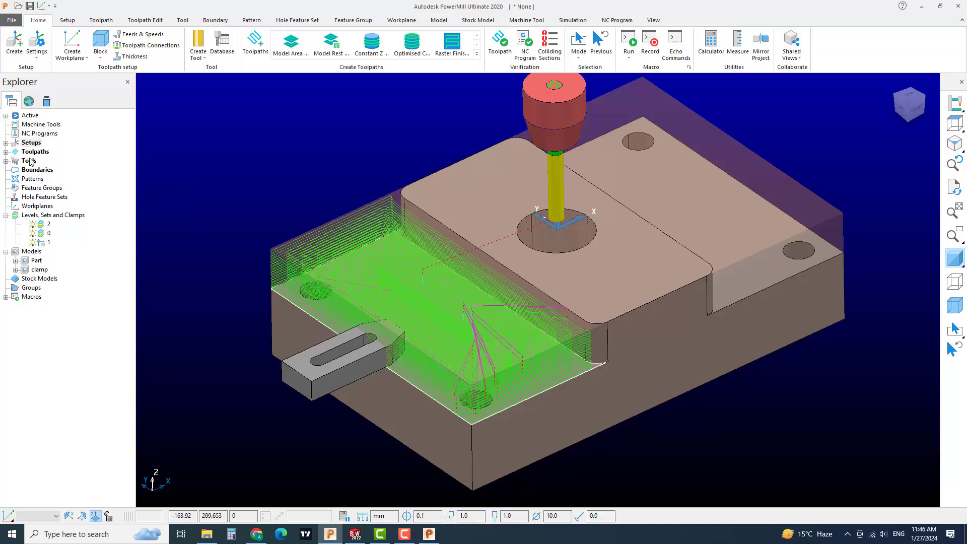
# Step: Delete all toolpaths and expand the list of setups to check which one is active
pyautogui.rightClick(31, 154)
pyautogui.click(56, 401)
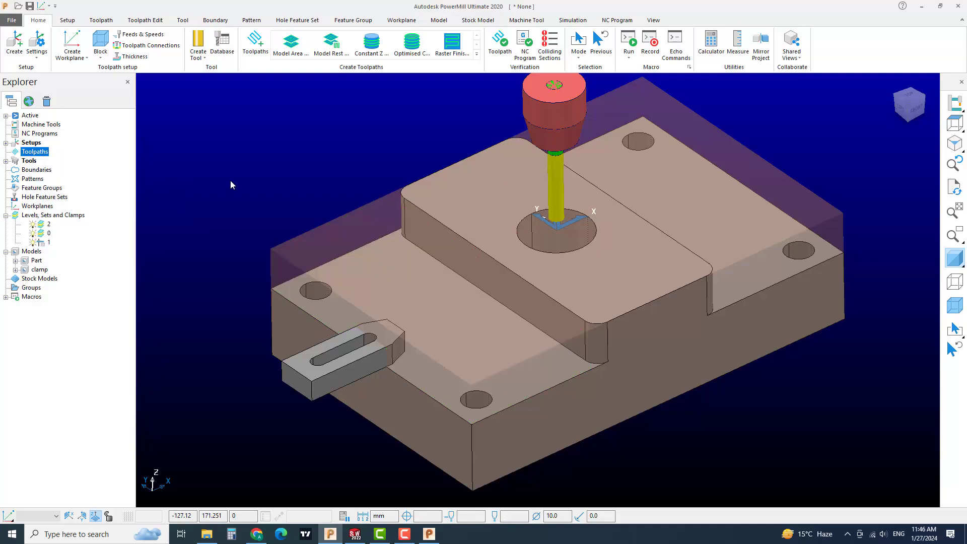
pyautogui.click(10, 144)
pyautogui.click(6, 143)
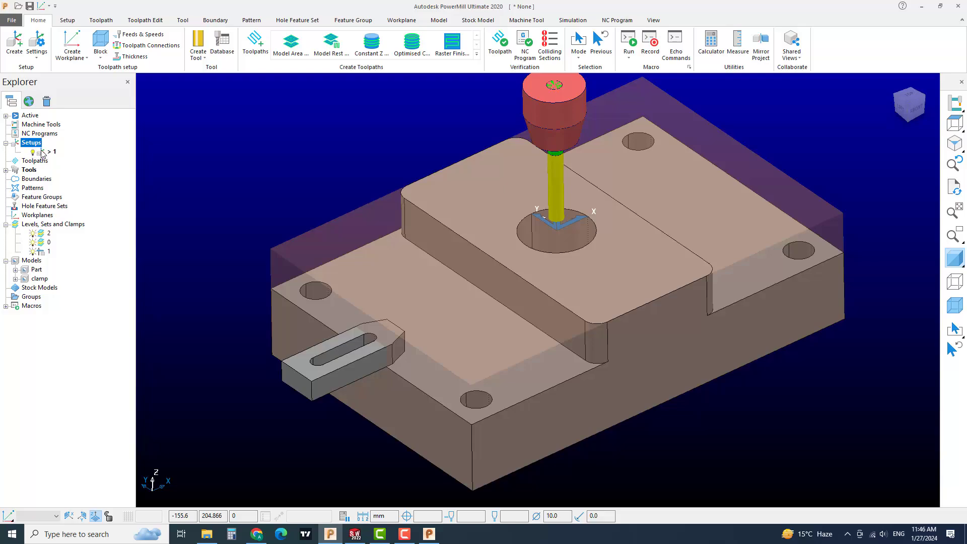
# Step: Start a new Model Area Clearance toolpath from the 3D Area Clearance strategies
pyautogui.click(260, 45)
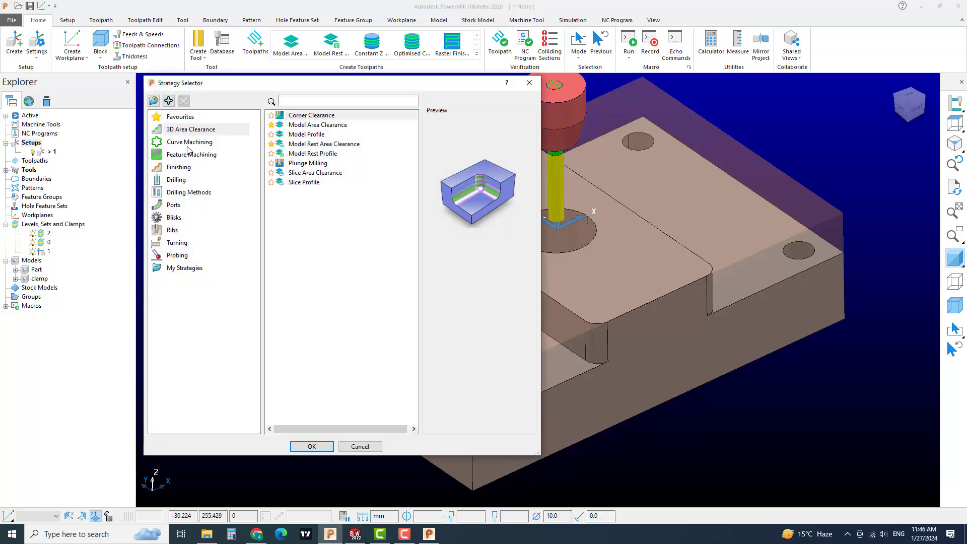
pyautogui.click(194, 144)
pyautogui.click(191, 131)
pyautogui.click(202, 142)
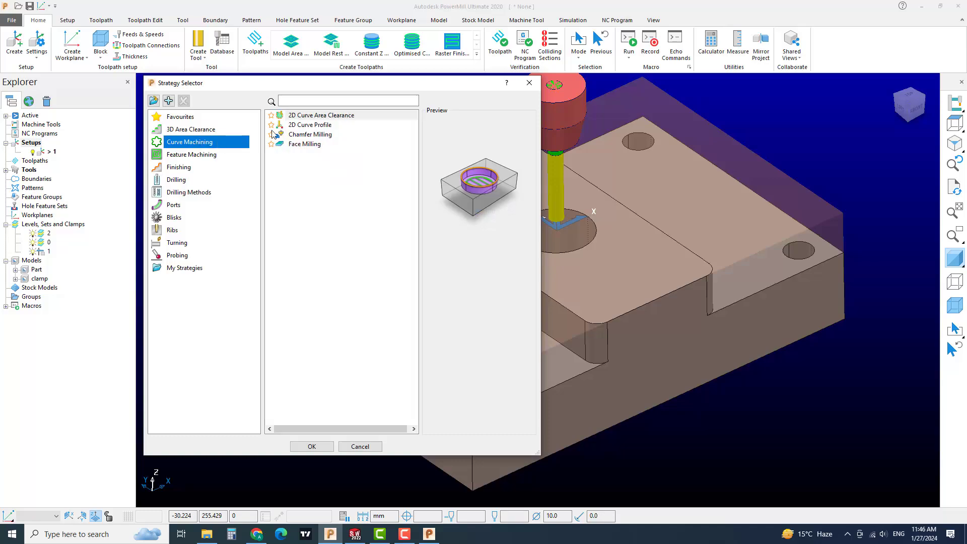
pyautogui.click(219, 132)
pyautogui.click(320, 126)
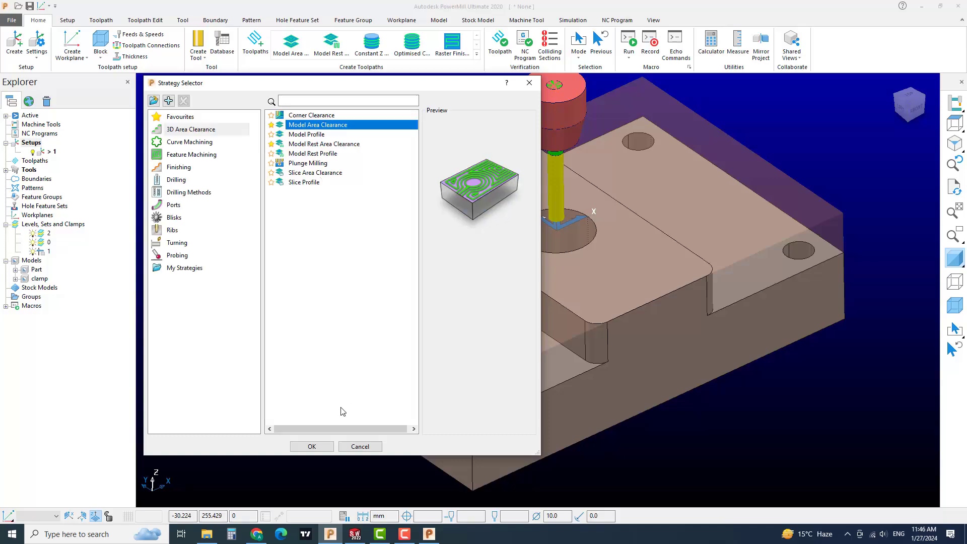
pyautogui.click(311, 446)
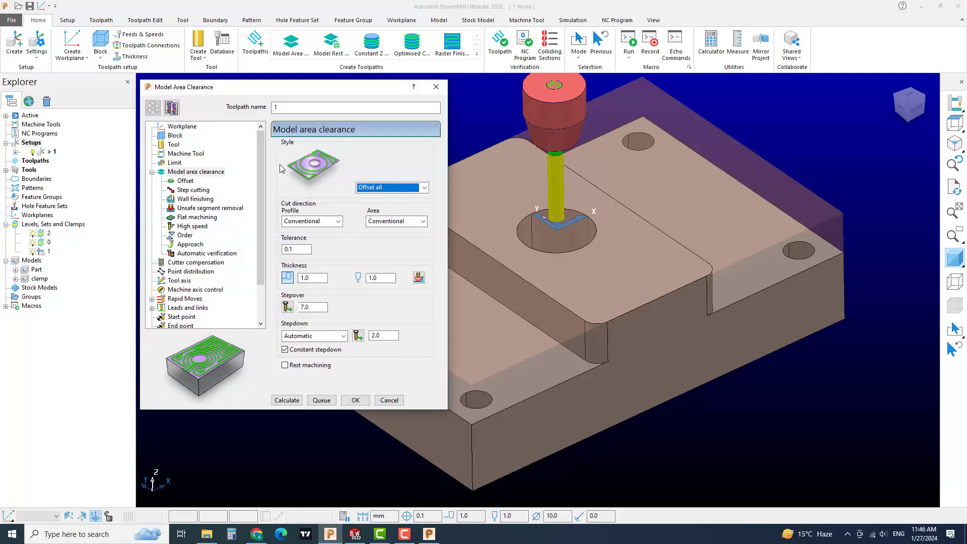
# Step: Limit the toolpath with a new user defined boundary created from the selected lower step surface
pyautogui.click(183, 163)
pyautogui.click(309, 171)
pyautogui.click(309, 172)
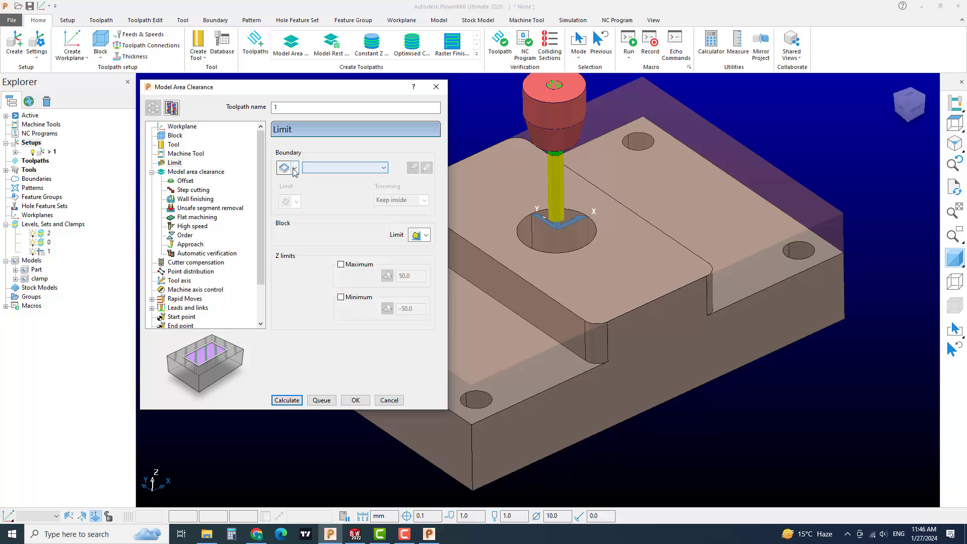
pyautogui.click(295, 170)
pyautogui.click(284, 313)
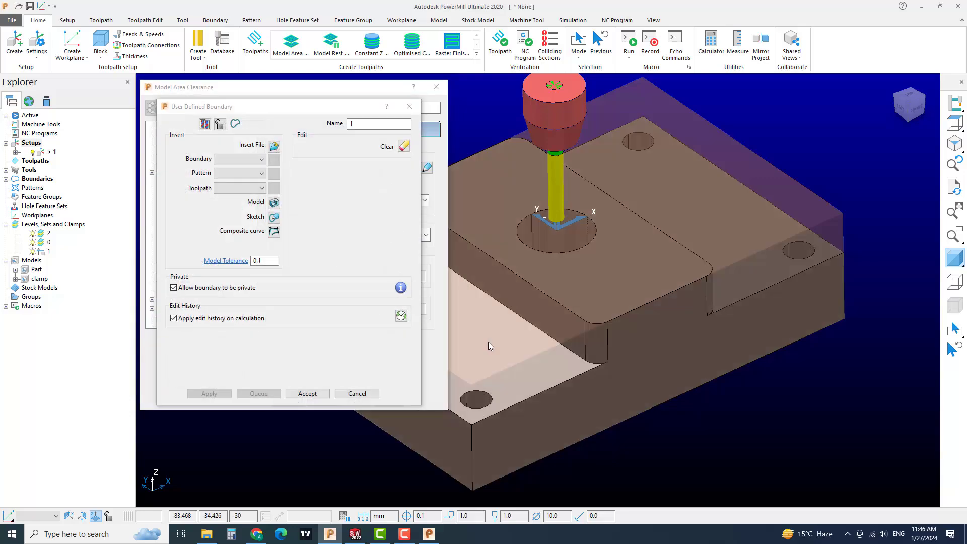
pyautogui.click(274, 202)
pyautogui.click(307, 393)
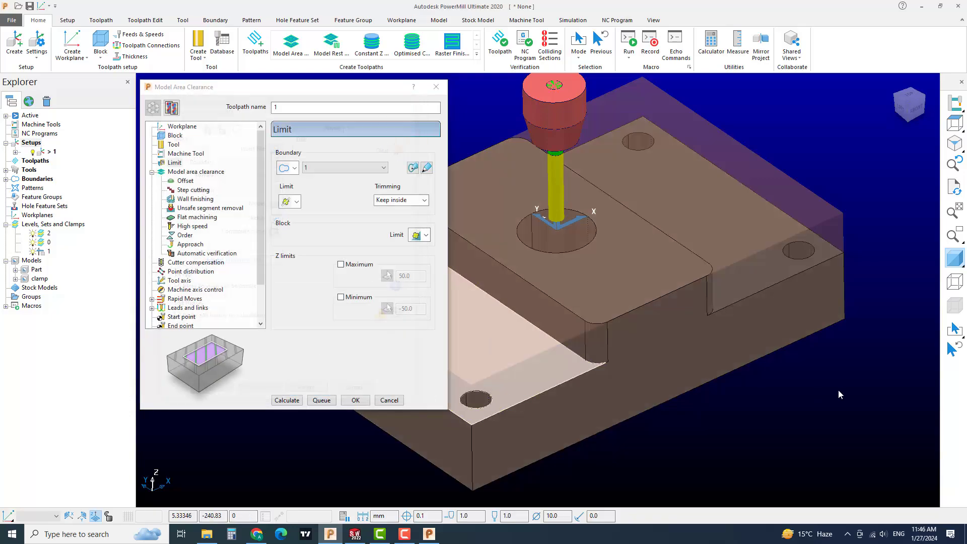
# Step: Check the boundary against the part and clamp, calculate the Model Area Clearance toolpath, and close its settings
pyautogui.click(955, 258)
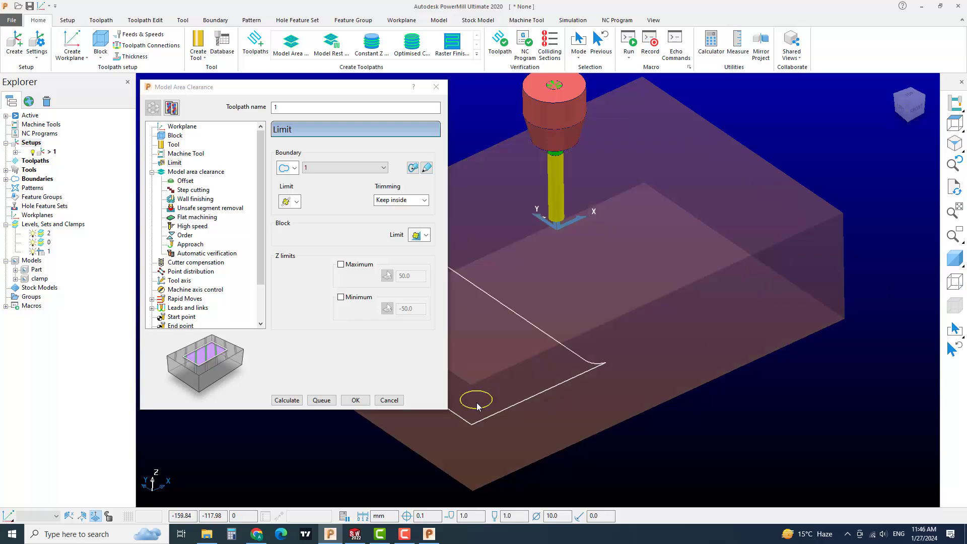
pyautogui.moveTo(518, 392)
pyautogui.mouseDown(button='middle')
pyautogui.moveTo(557, 363)
pyautogui.moveTo(476, 307)
pyautogui.moveTo(516, 373)
pyautogui.mouseUp(button='middle')
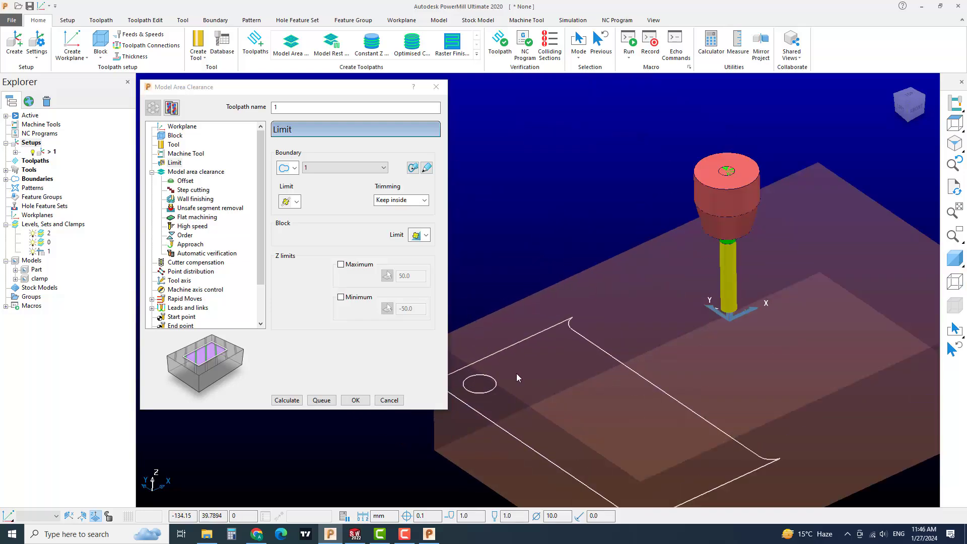
pyautogui.scroll(-5, 488, 385)
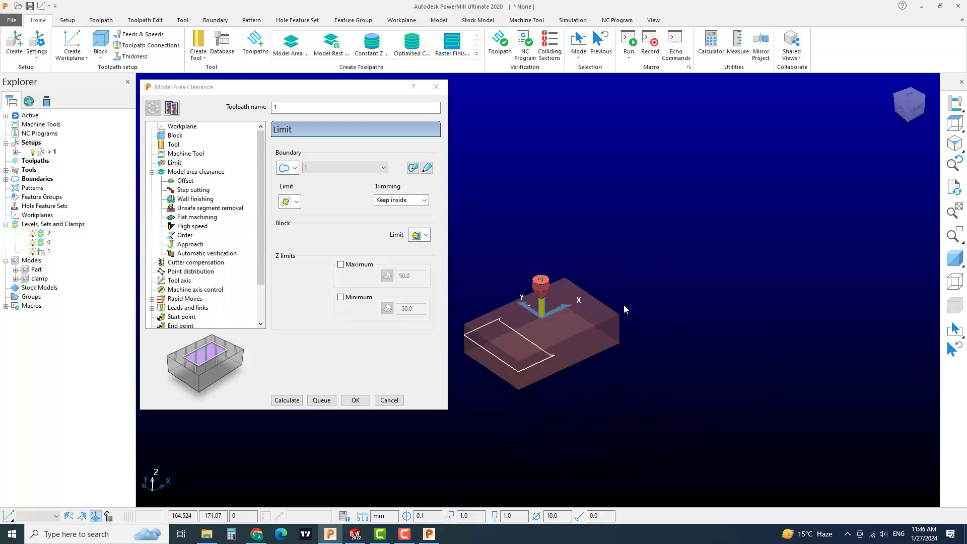
pyautogui.click(955, 258)
pyautogui.scroll(3, 676, 258)
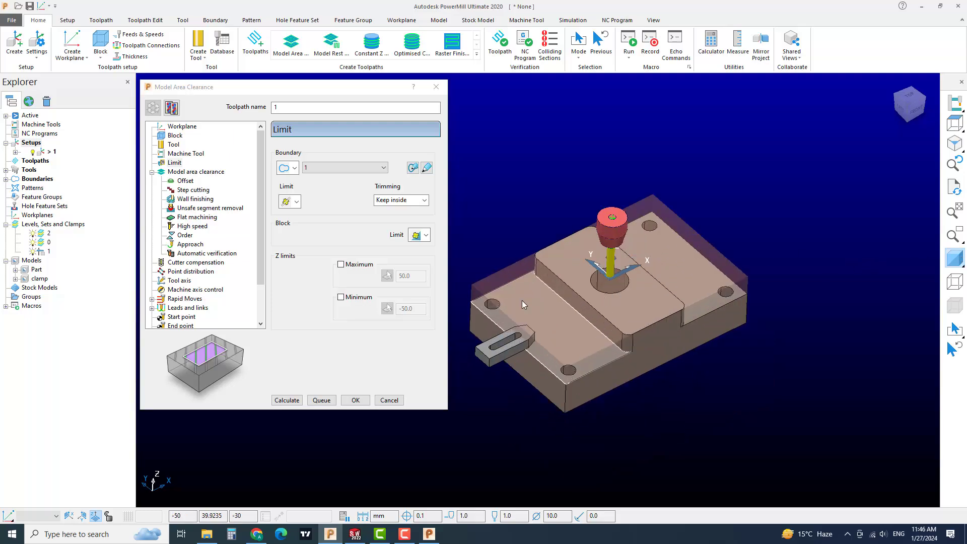
pyautogui.click(286, 401)
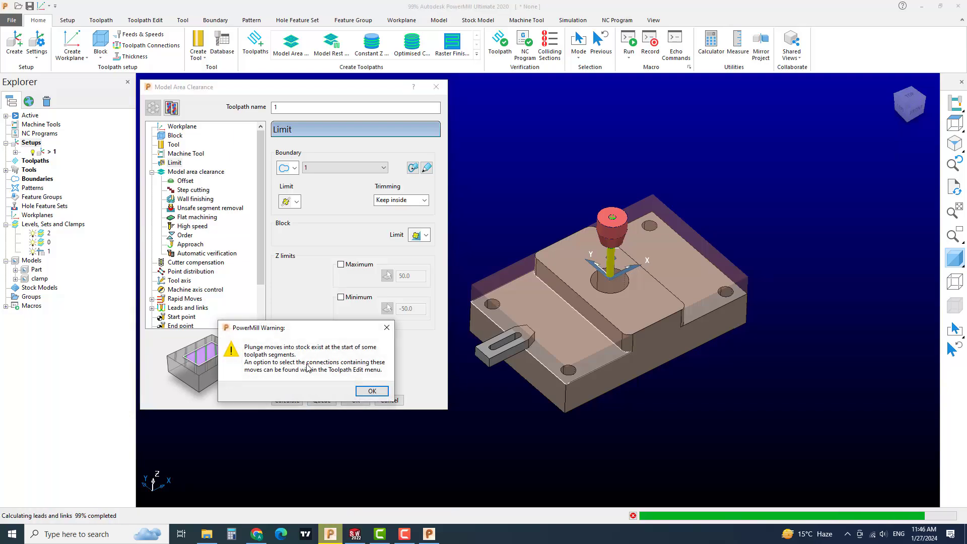
pyautogui.click(372, 392)
pyautogui.click(389, 400)
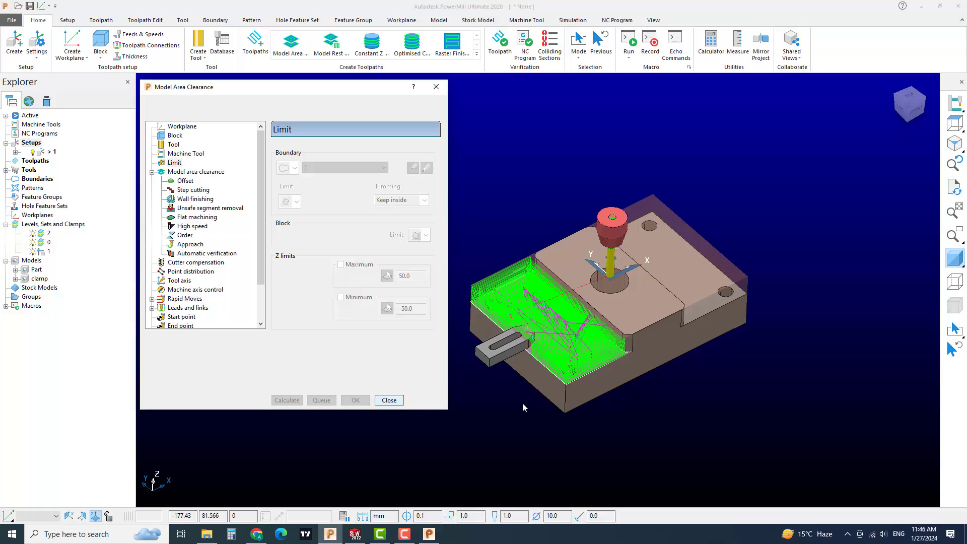
# Step: Inspect the calculated toolpath around the clamp with model shading turned off, and restore the shading
pyautogui.scroll(6, 564, 310)
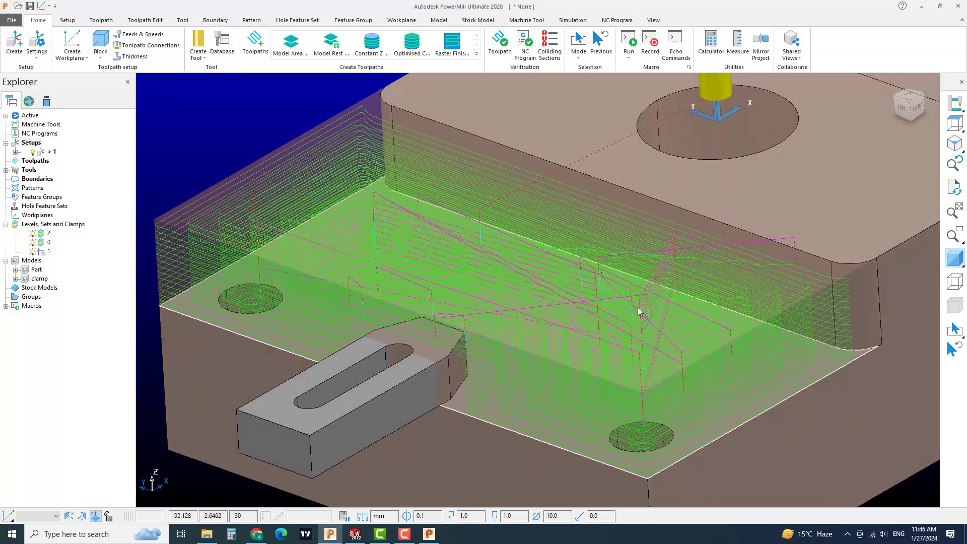
pyautogui.click(954, 258)
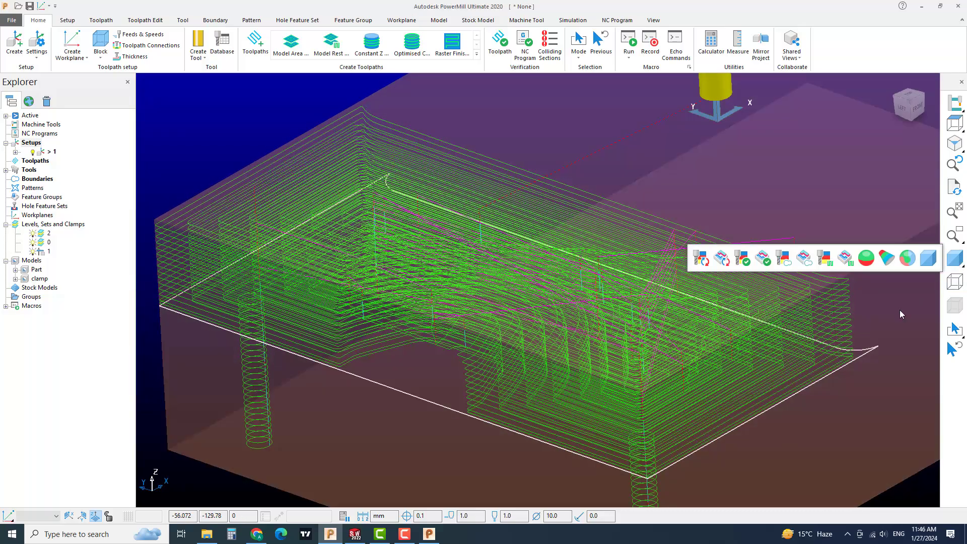
pyautogui.click(16, 152)
pyautogui.click(16, 152)
pyautogui.scroll(-3, 635, 314)
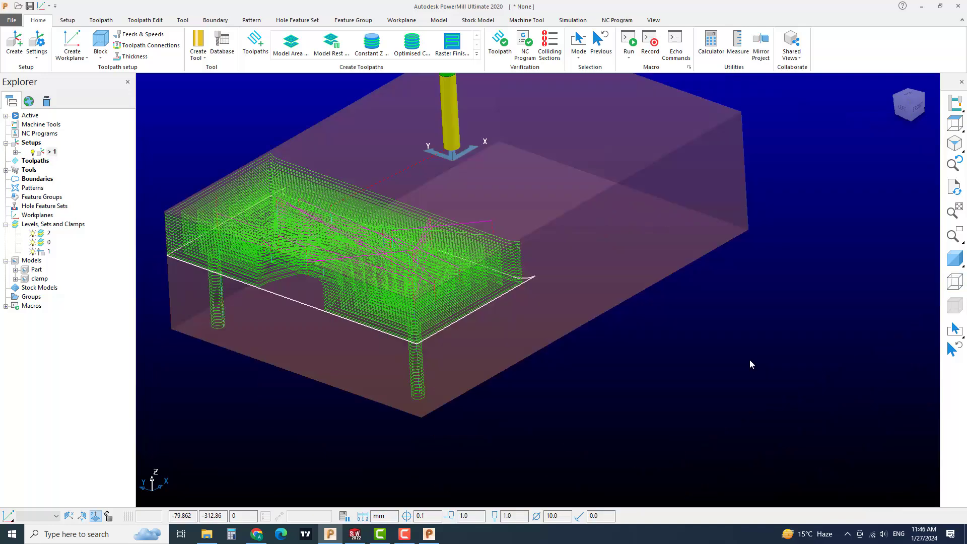
pyautogui.click(45, 292)
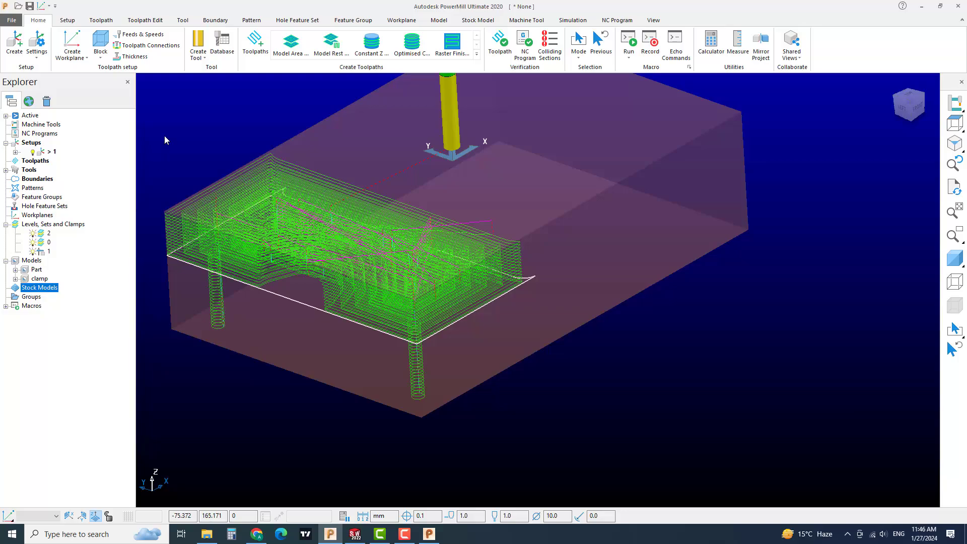
pyautogui.moveTo(651, 180); pyautogui.dragTo(588, 133, button='middle')
pyautogui.click(653, 20)
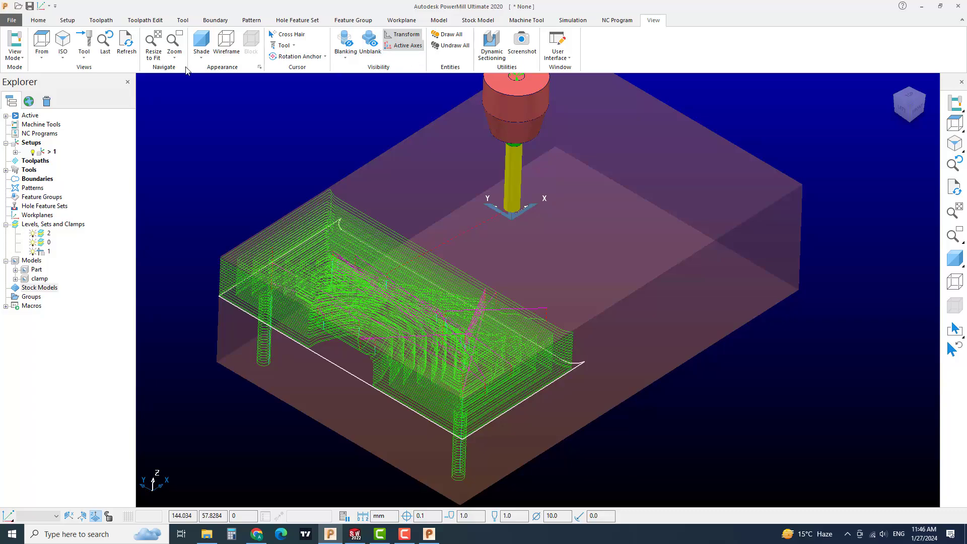
pyautogui.click(954, 261)
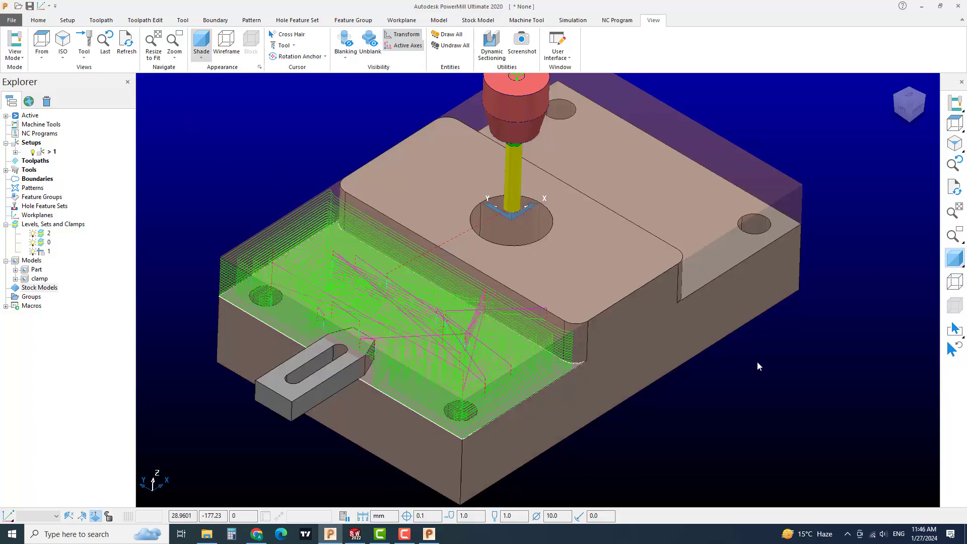
# Step: Examine up close, without shading, how the toolpath levels run along the clamp's edge of the step
pyautogui.moveTo(758, 362); pyautogui.dragTo(569, 328, button='middle')
pyautogui.keyDown('shift'); pyautogui.moveTo(458, 273); pyautogui.dragTo(524, 305, button='middle'); pyautogui.keyUp('shift')
pyautogui.scroll(3, 475, 344)
pyautogui.scroll(-2, 474, 343)
pyautogui.moveTo(770, 338); pyautogui.dragTo(827, 283, button='middle')
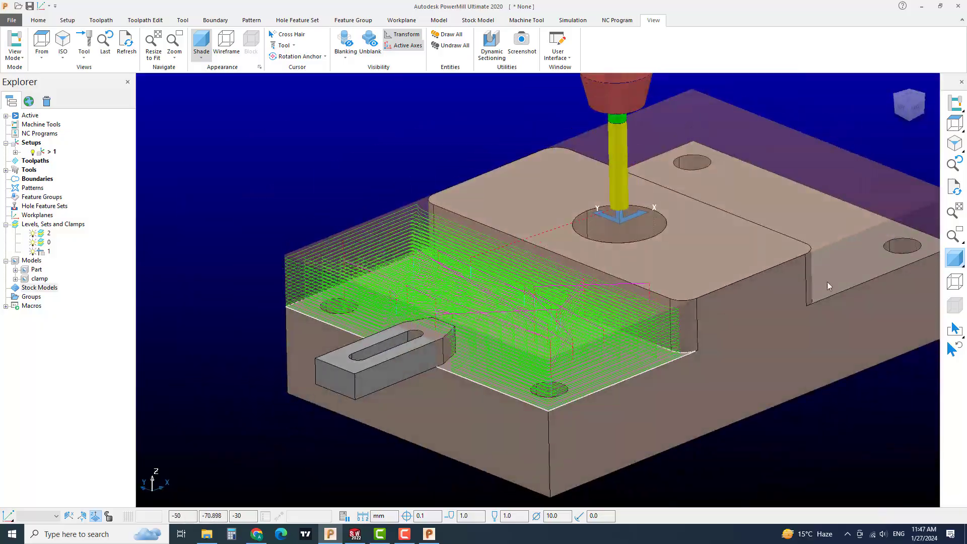
pyautogui.click(955, 260)
pyautogui.scroll(5, 507, 375)
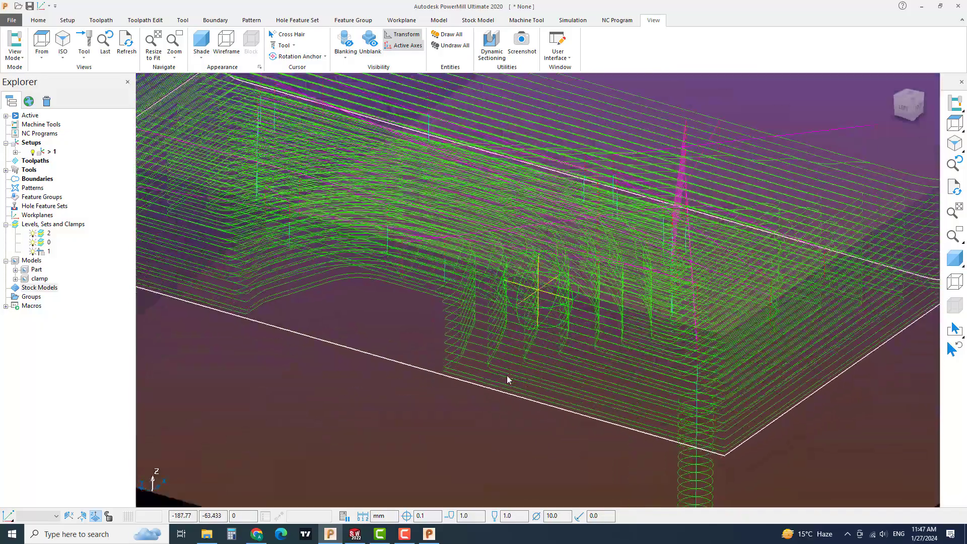
pyautogui.moveTo(507, 376); pyautogui.dragTo(433, 243, button='middle')
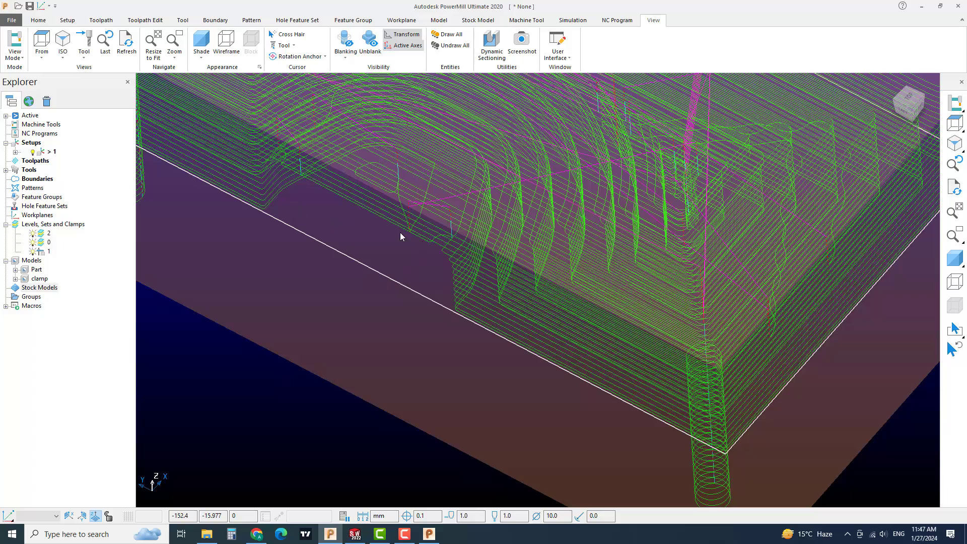
pyautogui.scroll(-5, 396, 218)
pyautogui.scroll(4, 397, 227)
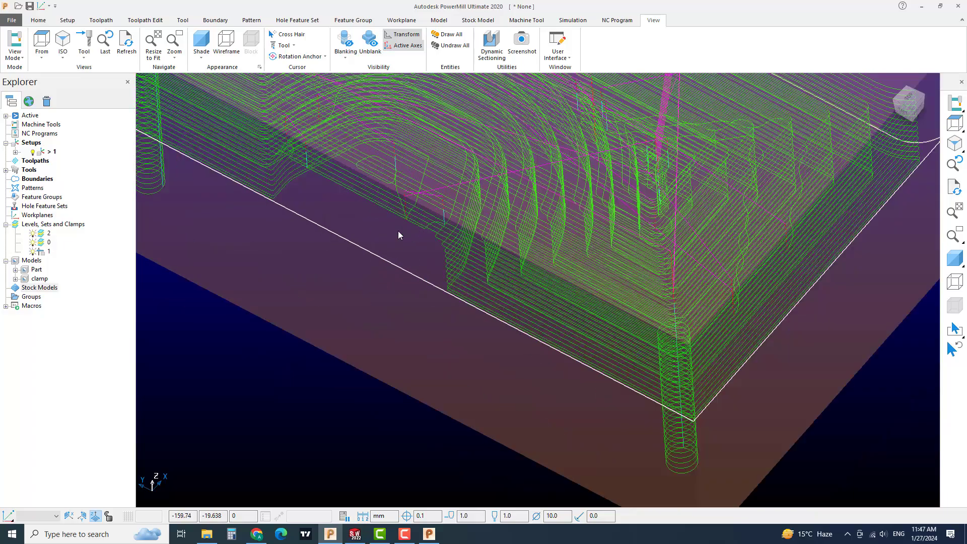
pyautogui.keyDown('shift'); pyautogui.moveTo(412, 220); pyautogui.dragTo(409, 238, button='middle'); pyautogui.keyUp('shift')
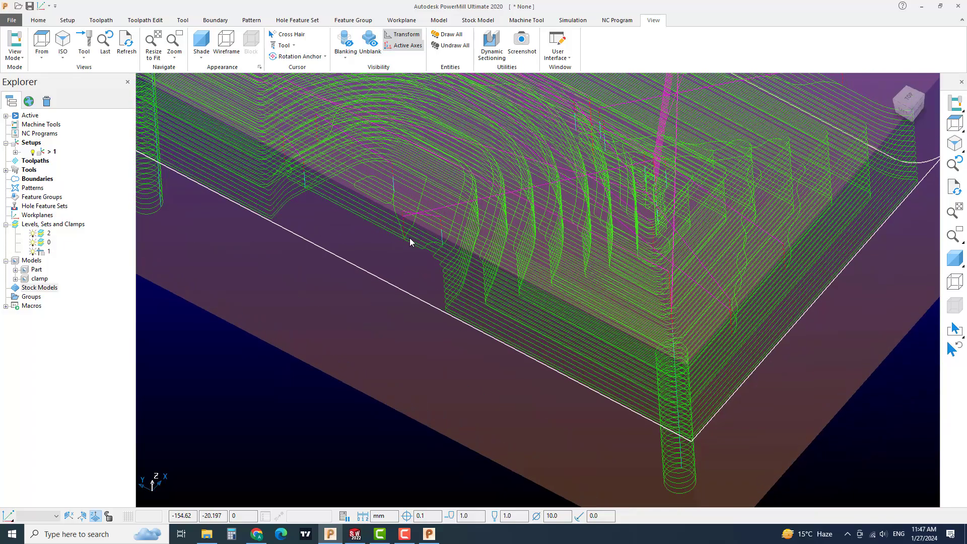
# Step: Shade the models again and review the toolpath together with the part and clamp from several angles
pyautogui.click(955, 261)
pyautogui.scroll(-3, 679, 262)
pyautogui.moveTo(554, 271)
pyautogui.keyDown('shift'); pyautogui.mouseDown(button='middle')
pyautogui.moveTo(545, 313)
pyautogui.moveTo(551, 241)
pyautogui.moveTo(525, 226)
pyautogui.mouseUp(button='middle'); pyautogui.keyUp('shift')
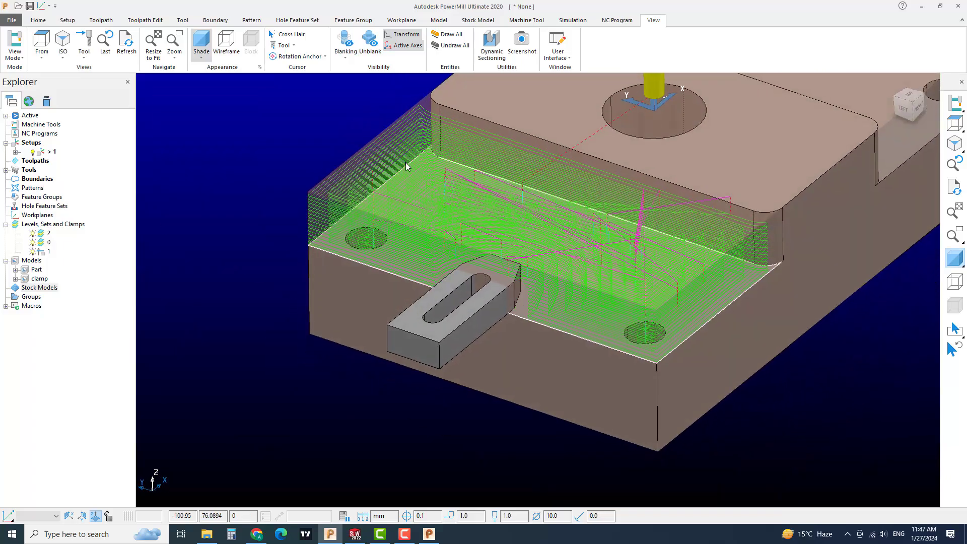
pyautogui.keyDown('shift'); pyautogui.moveTo(697, 292); pyautogui.dragTo(644, 261, button='middle'); pyautogui.keyUp('shift')
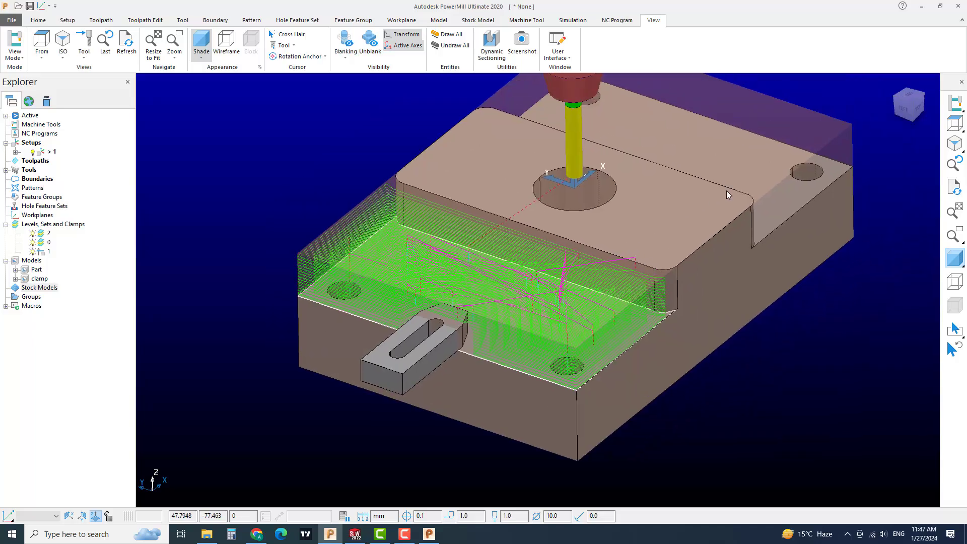
pyautogui.keyDown('shift'); pyautogui.moveTo(735, 206); pyautogui.dragTo(689, 209, button='middle'); pyautogui.keyUp('shift')
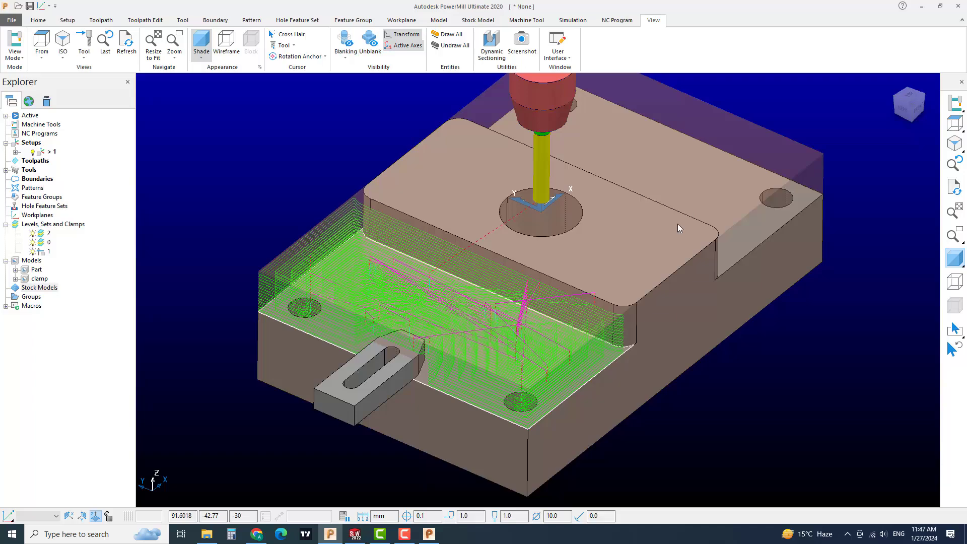
pyautogui.moveTo(565, 275); pyautogui.dragTo(408, 299, button='middle')
pyautogui.moveTo(658, 218); pyautogui.dragTo(457, 318, button='middle')
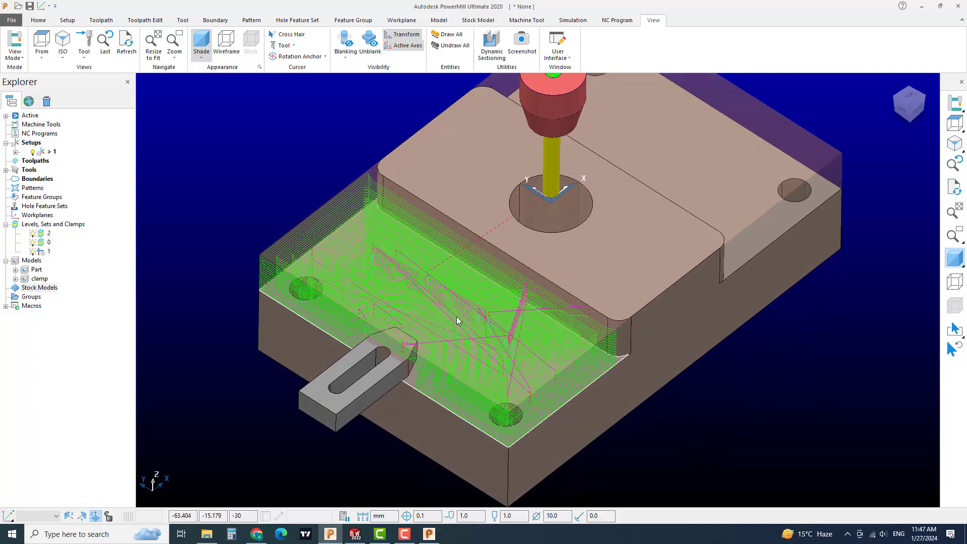
pyautogui.keyDown('shift'); pyautogui.moveTo(587, 292); pyautogui.dragTo(290, 417, button='middle'); pyautogui.keyUp('shift')
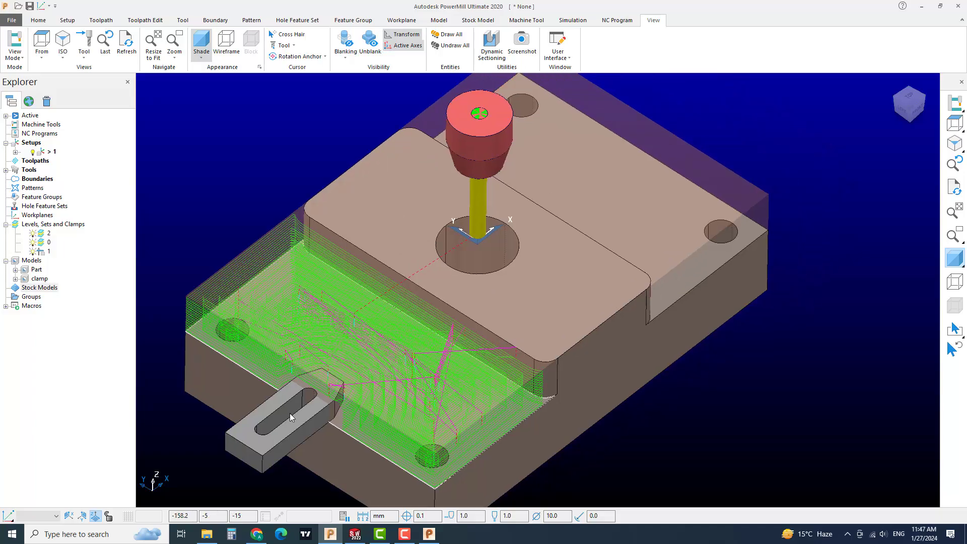
# Step: Expand setup 1, then deactivate and hide its toolpath 1, leaving the part and clamp in view
pyautogui.click(952, 256)
pyautogui.click(954, 257)
pyautogui.click(51, 152)
pyautogui.click(16, 153)
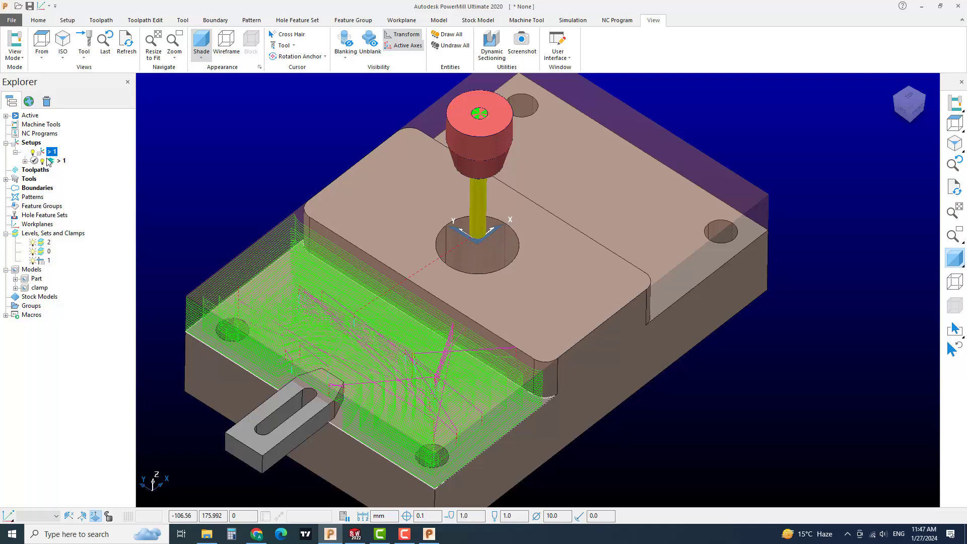
pyautogui.doubleClick(49, 160)
pyautogui.moveTo(529, 330); pyautogui.dragTo(530, 348, button='middle')
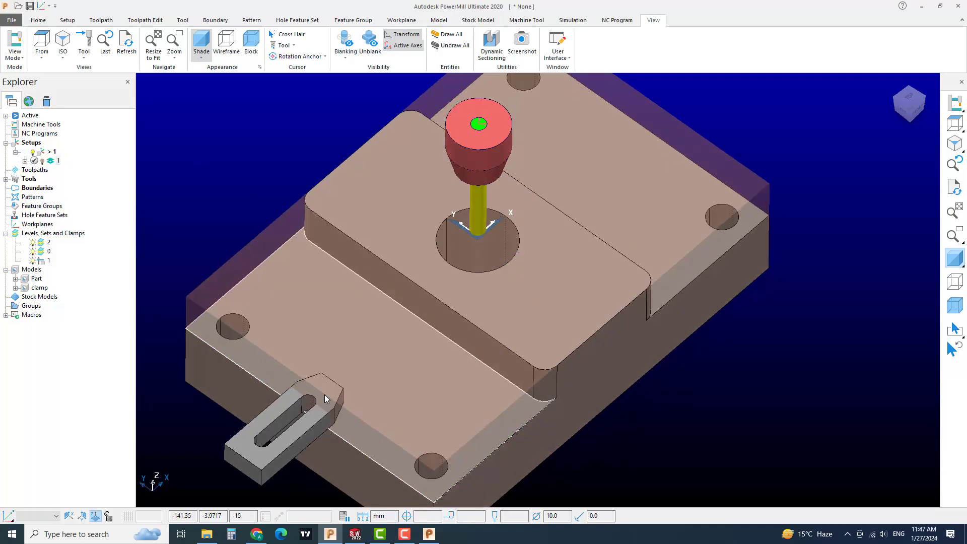
pyautogui.moveTo(324, 394); pyautogui.dragTo(323, 372, button='middle')
pyautogui.moveTo(469, 201); pyautogui.dragTo(451, 206, button='middle')
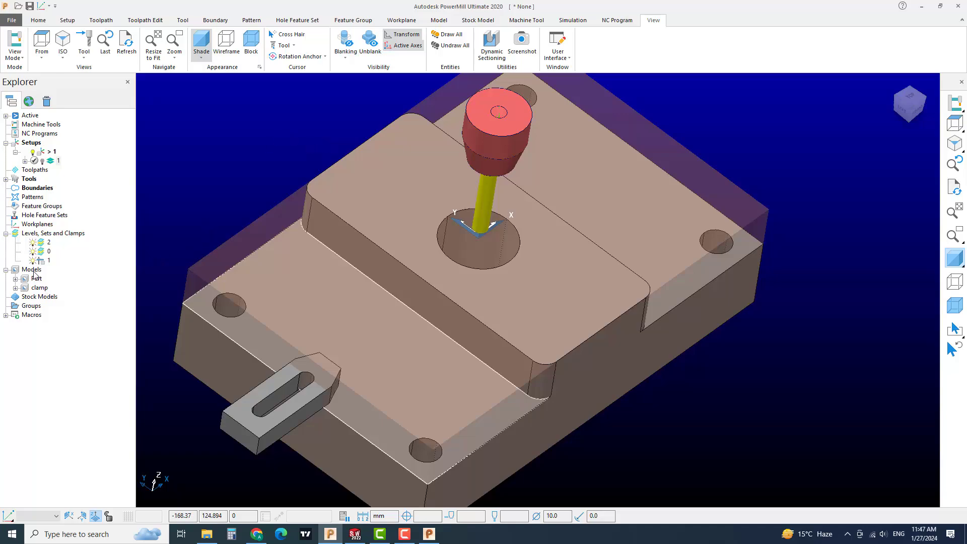
pyautogui.rightClick(34, 237)
pyautogui.click(73, 259)
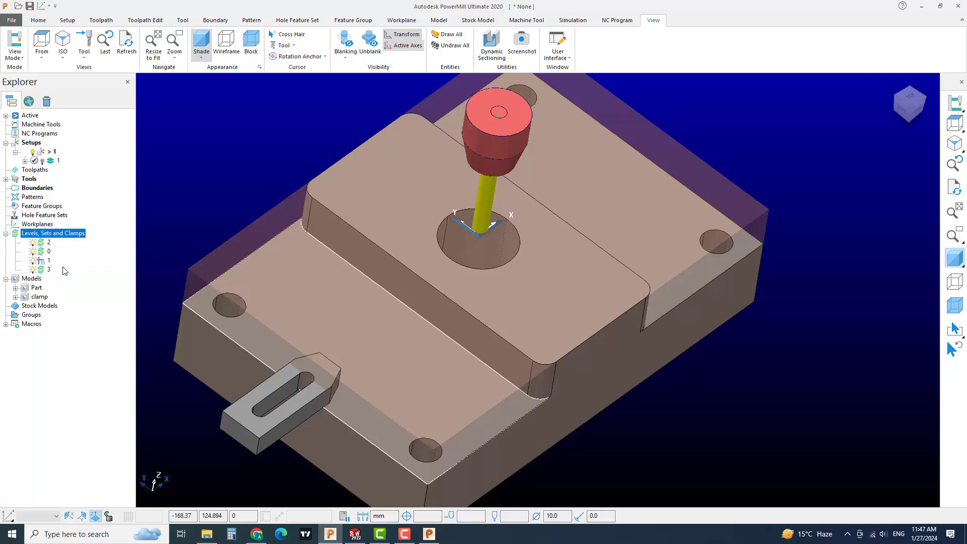
pyautogui.rightClick(48, 270)
pyautogui.click(95, 456)
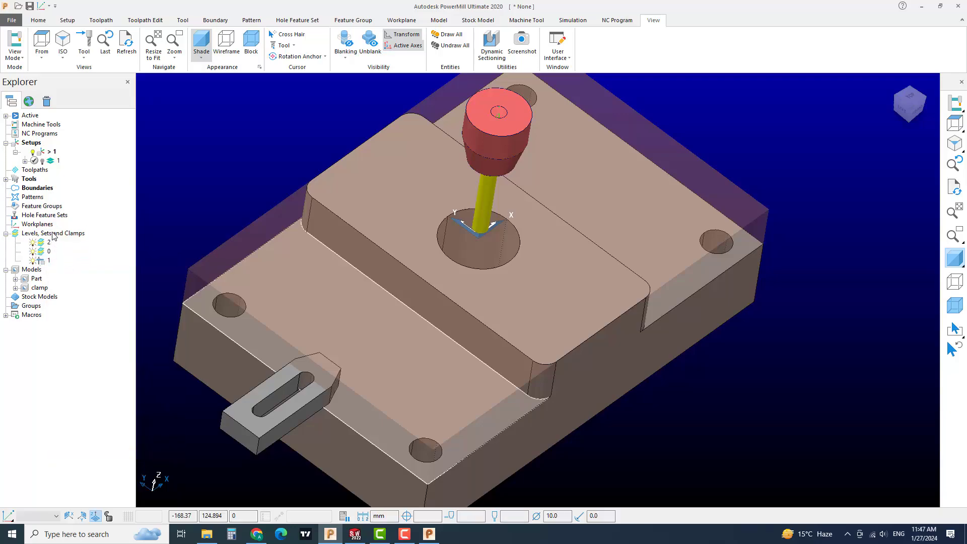
# Step: Create a second clamp entry under Levels, Sets and Clamps
pyautogui.rightClick(53, 235)
pyautogui.click(93, 278)
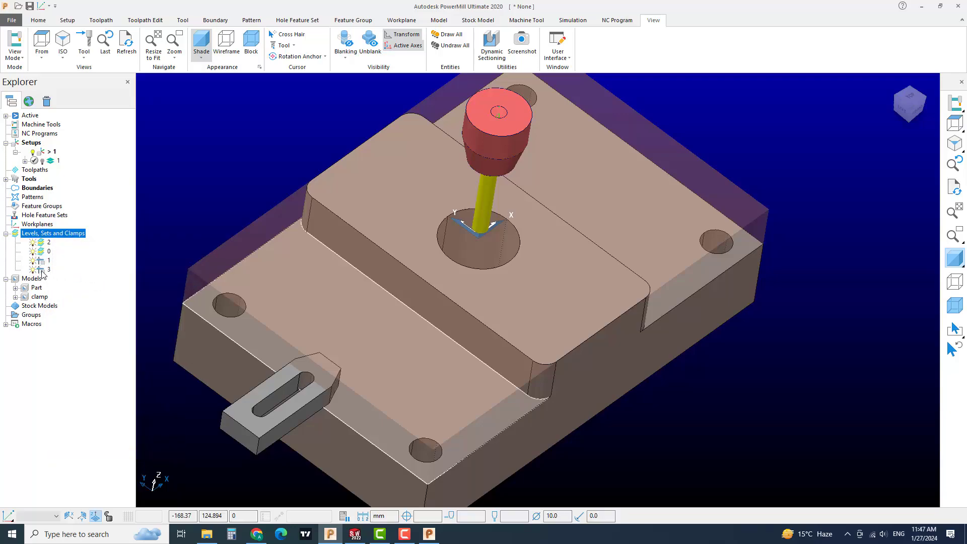
pyautogui.click(39, 298)
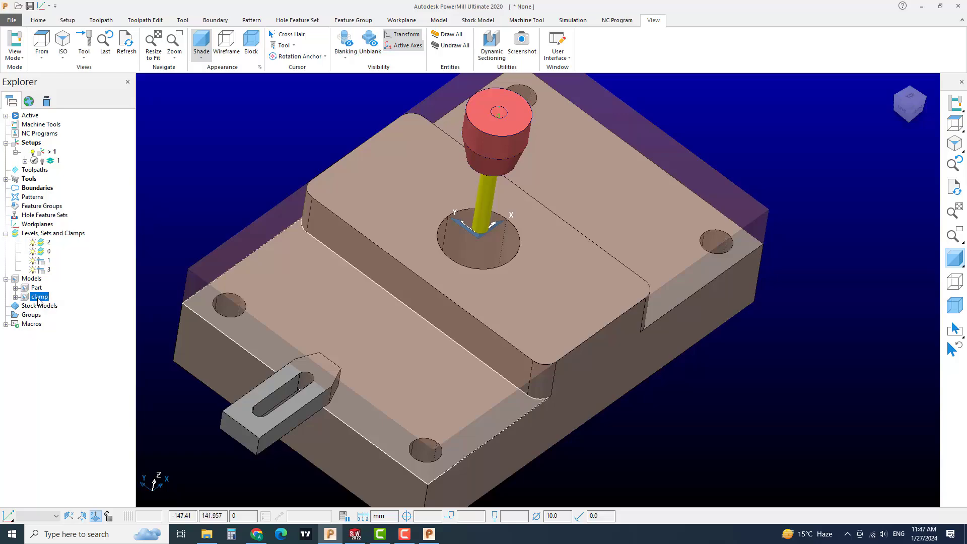
pyautogui.rightClick(35, 299)
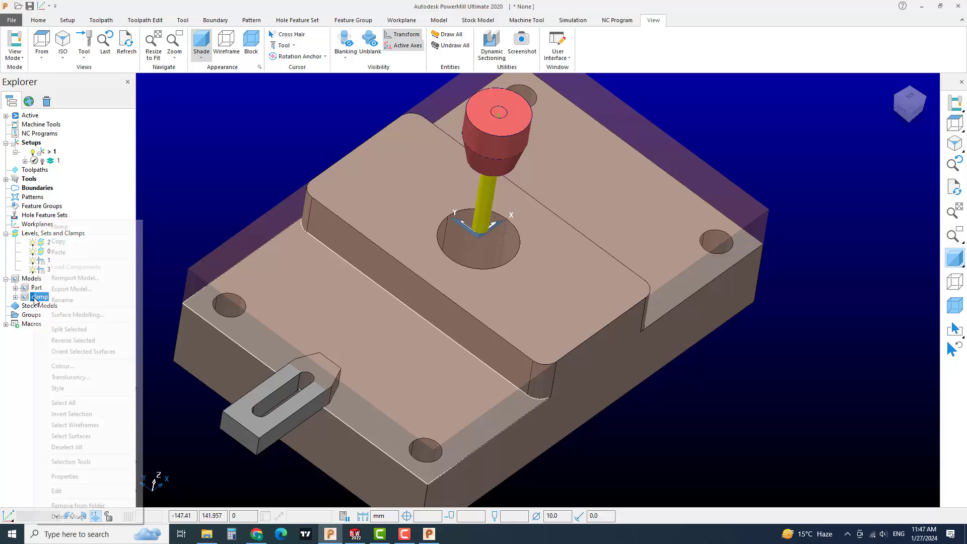
pyautogui.moveTo(137, 491)
pyautogui.click(171, 491)
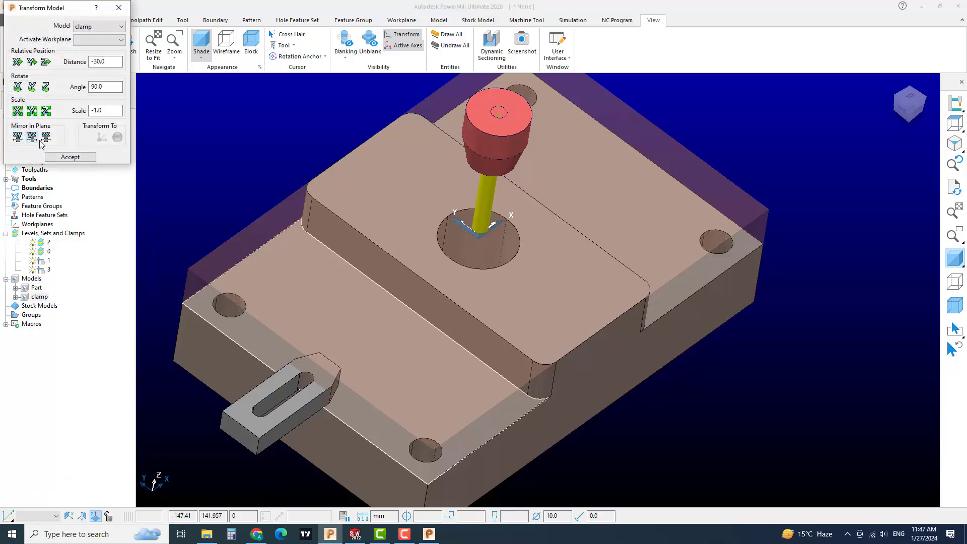
pyautogui.click(119, 7)
# Step: Duplicate the clamp model by pasting it as a new model, and rename the copy clamp 2
pyautogui.click(44, 298)
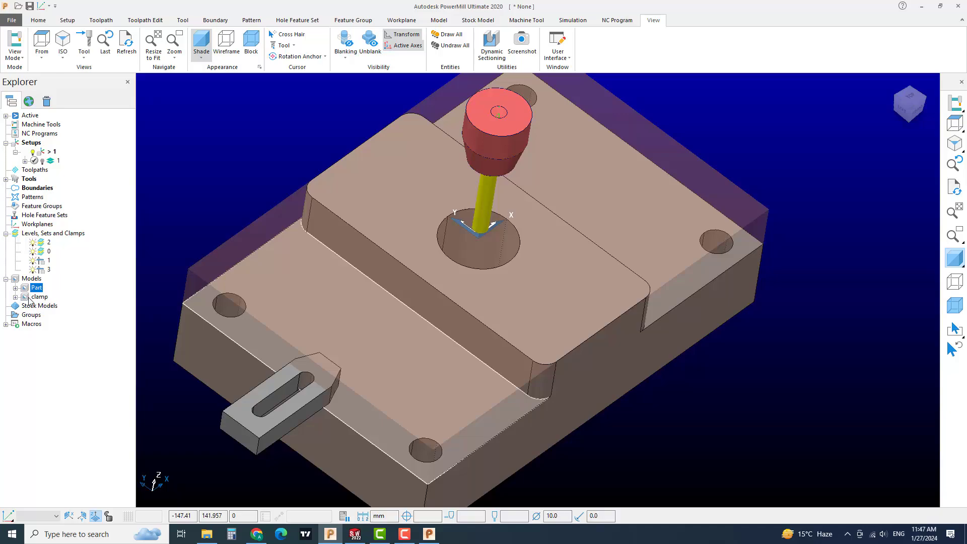
pyautogui.rightClick(31, 296)
pyautogui.click(51, 242)
pyautogui.rightClick(32, 280)
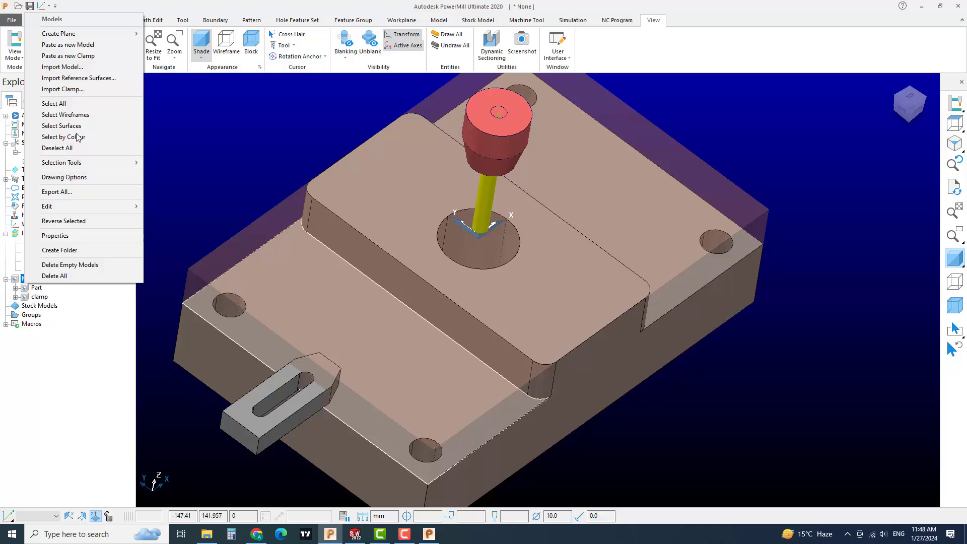
pyautogui.click(68, 44)
pyautogui.click(31, 307)
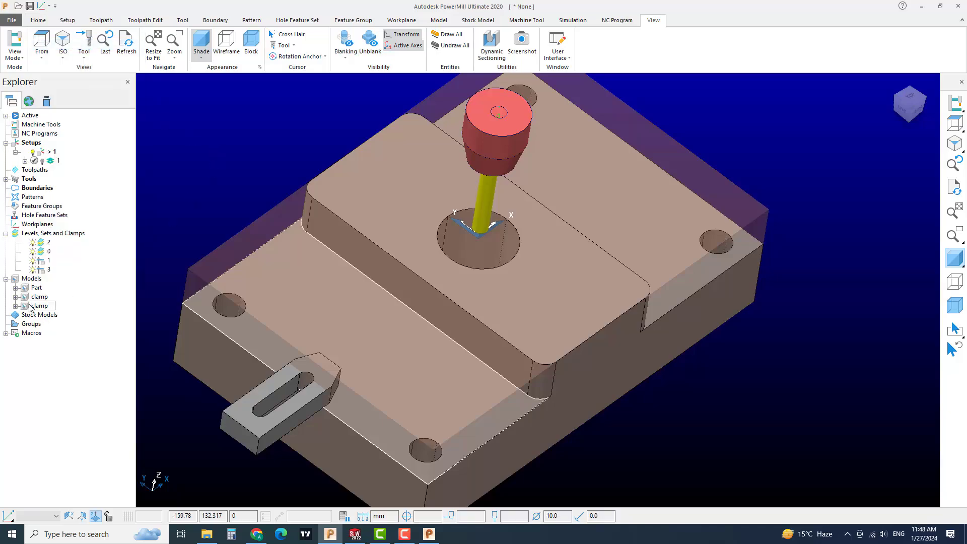
pyautogui.write('clamp 2')
pyautogui.press('Return')
# Step: Mirror the clamp 2 model across the YZ plane onto the opposite side of the part and accept the transform
pyautogui.rightClick(45, 309)
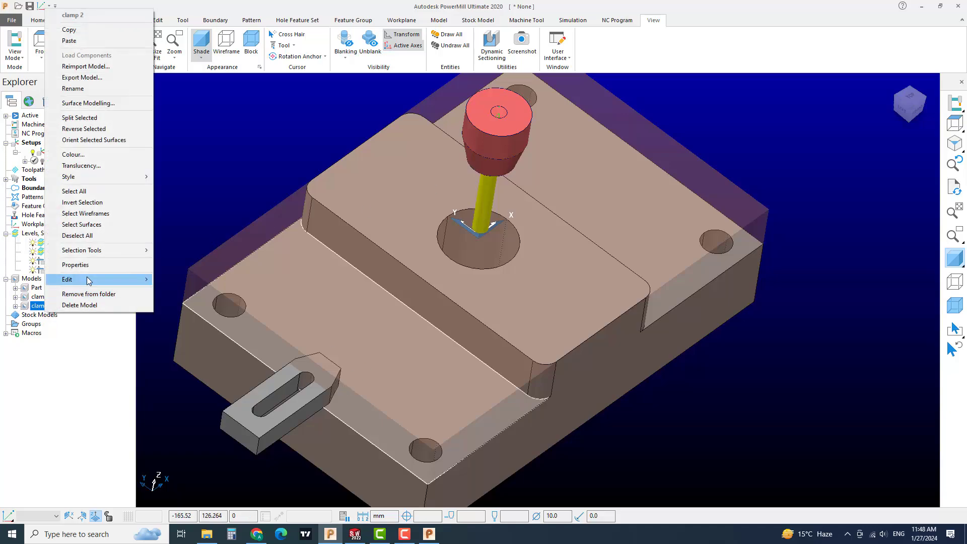
pyautogui.moveTo(90, 280)
pyautogui.click(181, 279)
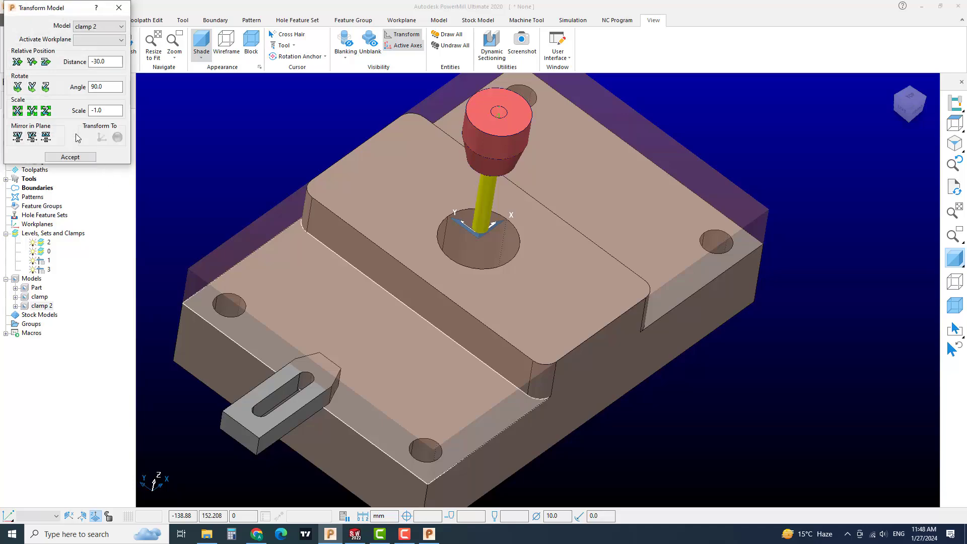
pyautogui.moveTo(521, 264); pyautogui.dragTo(515, 252, button='middle')
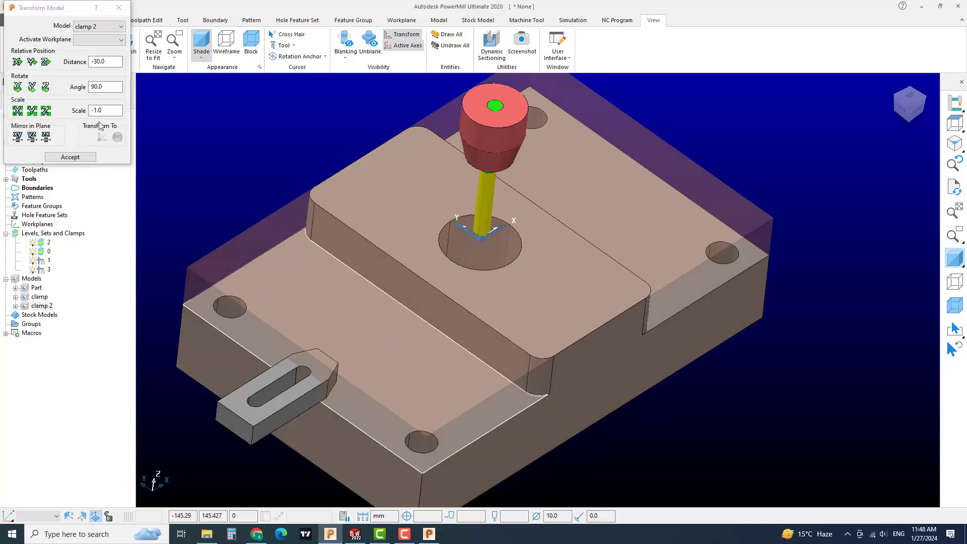
pyautogui.click(32, 136)
pyautogui.click(70, 156)
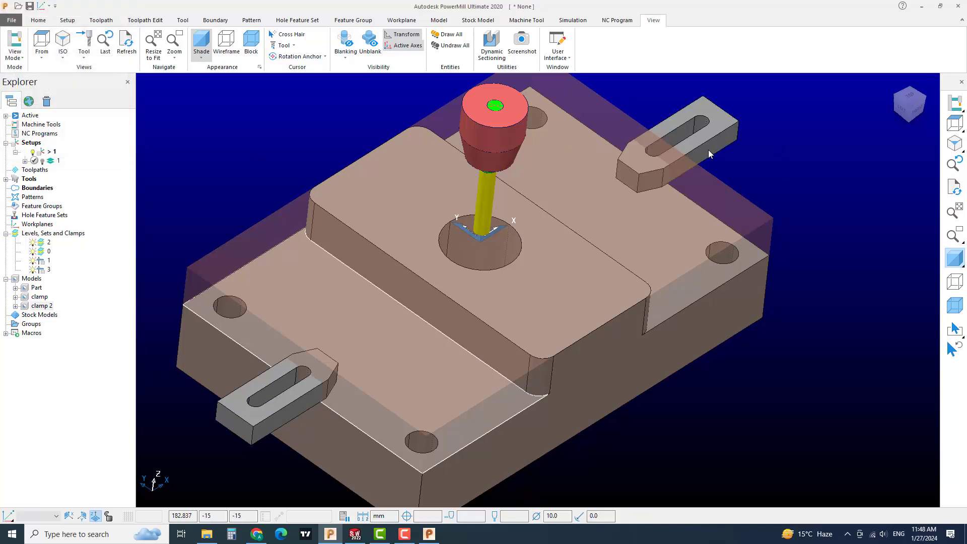
# Step: Select the mirrored clamp model's geometry and acquire it into clamp entry 3
pyautogui.moveTo(704, 162); pyautogui.dragTo(654, 302, button='middle')
pyautogui.moveTo(574, 326); pyautogui.dragTo(532, 280, button='middle')
pyautogui.scroll(3, 651, 257)
pyautogui.moveTo(718, 260); pyautogui.dragTo(715, 276, button='middle')
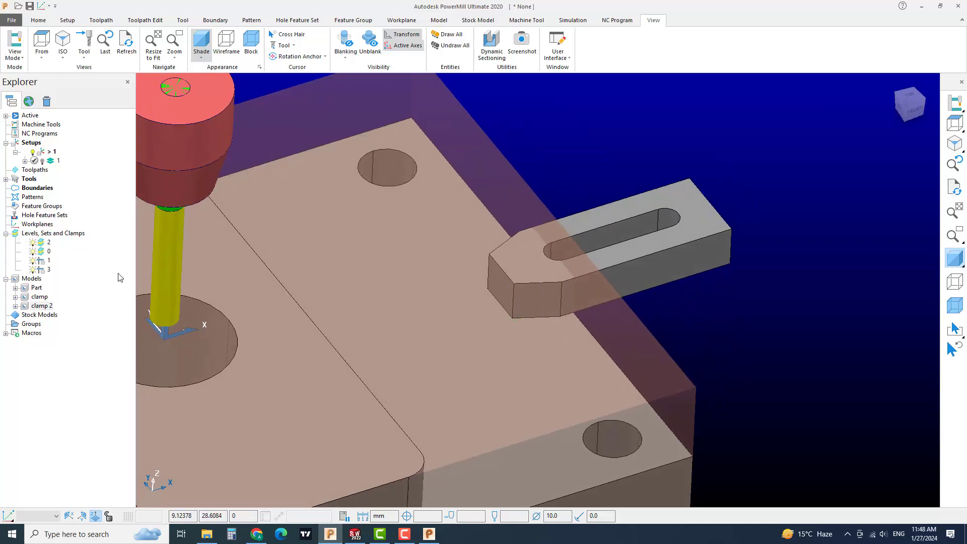
pyautogui.moveTo(767, 151); pyautogui.dragTo(644, 288)
pyautogui.scroll(3, 550, 295)
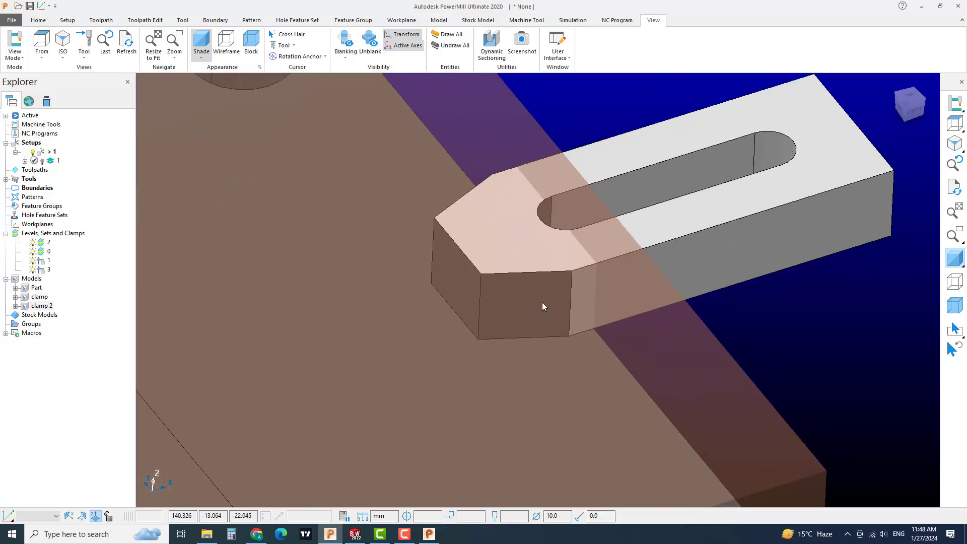
pyautogui.moveTo(457, 296); pyautogui.dragTo(401, 335, button='middle')
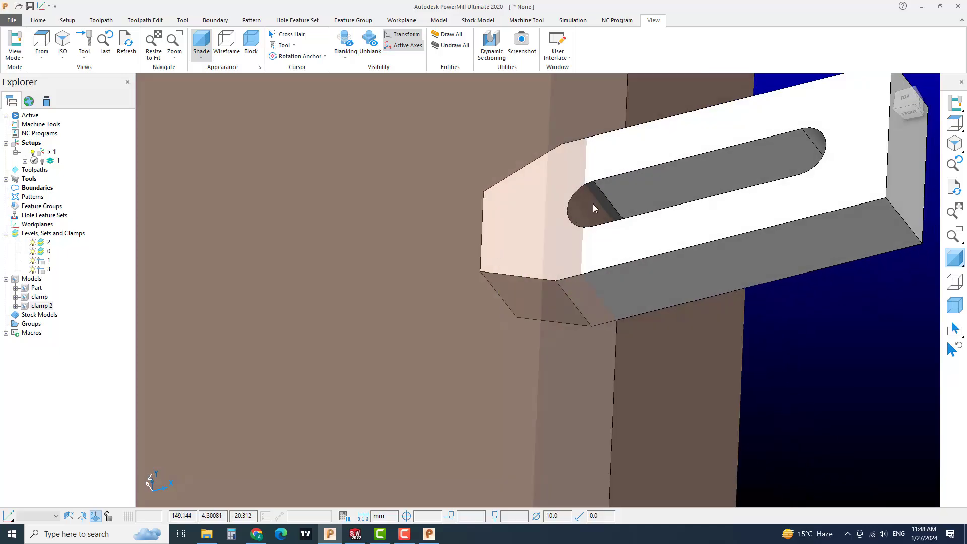
pyautogui.moveTo(593, 206); pyautogui.dragTo(466, 186, button='middle')
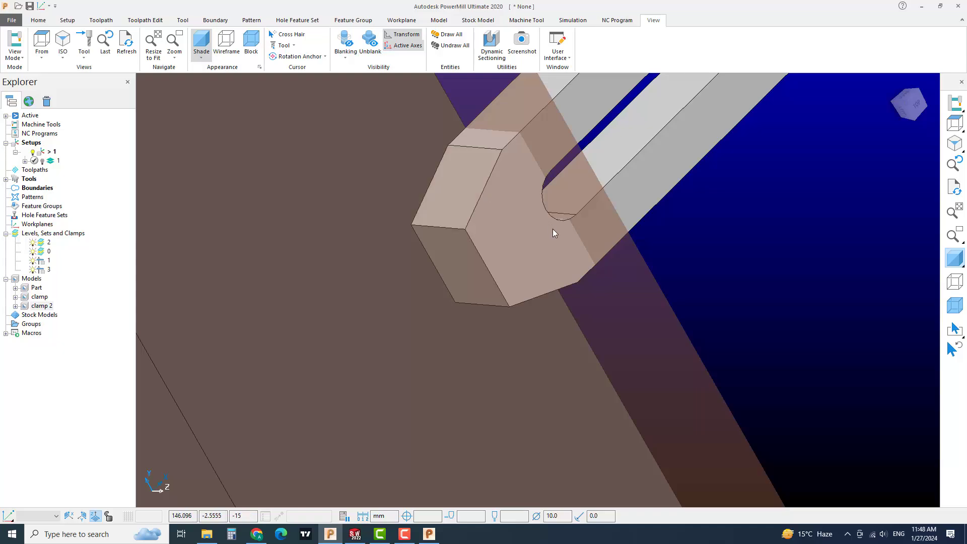
pyautogui.scroll(-5, 553, 230)
pyautogui.moveTo(570, 241); pyautogui.dragTo(543, 250, button='middle')
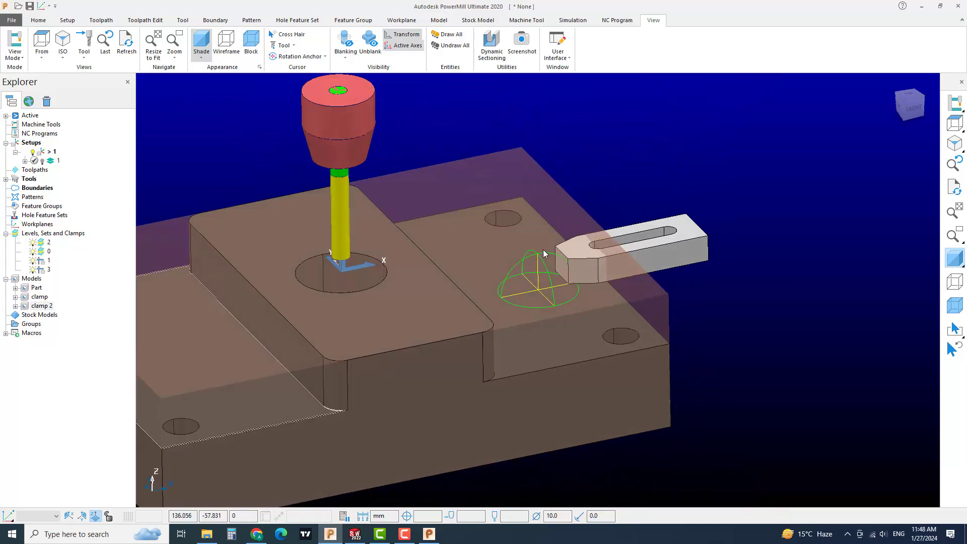
pyautogui.rightClick(44, 274)
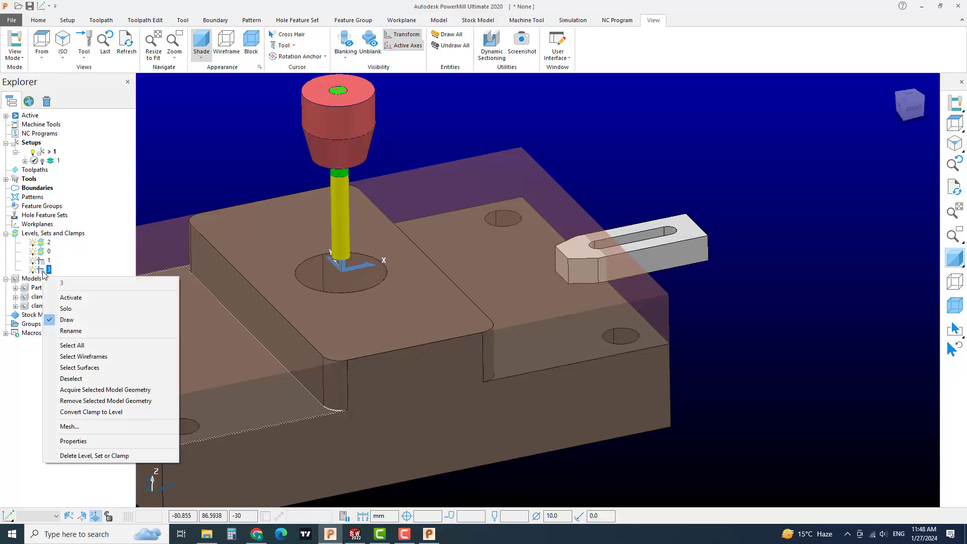
pyautogui.click(140, 391)
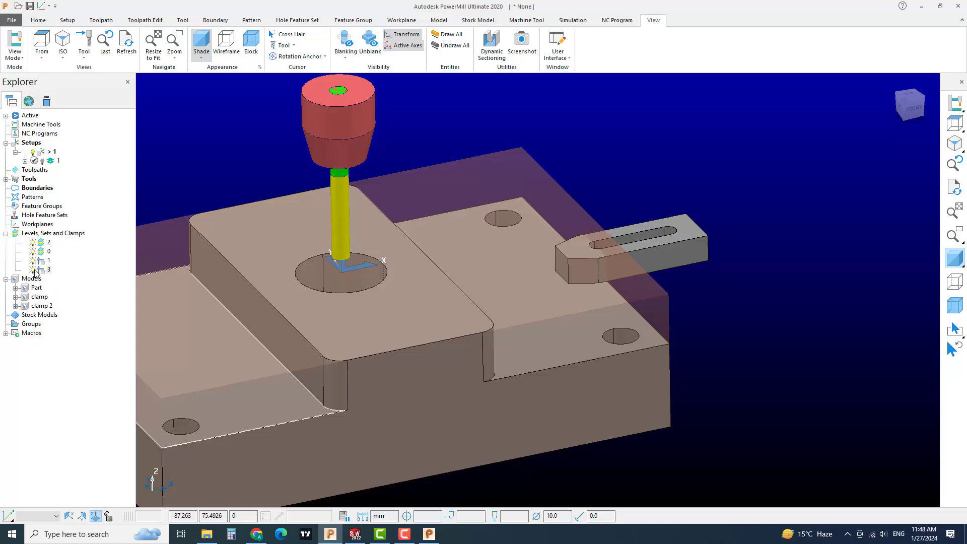
# Step: Hide and redisplay clamp entry 3 to check that it controls the mirrored clamp
pyautogui.click(34, 270)
pyautogui.scroll(-5, 674, 277)
pyautogui.scroll(5, 564, 285)
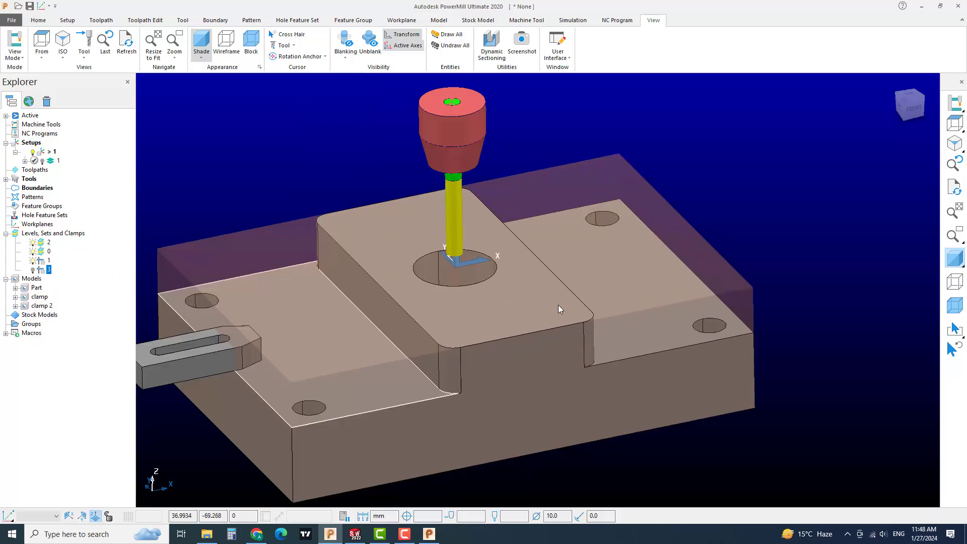
pyautogui.moveTo(559, 305); pyautogui.dragTo(550, 302, button='middle')
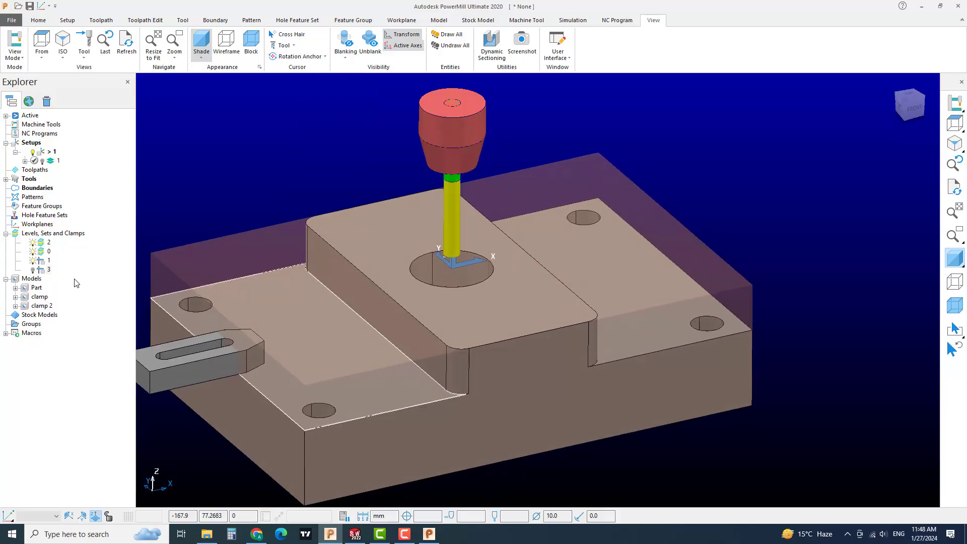
pyautogui.click(33, 270)
pyautogui.moveTo(501, 262); pyautogui.dragTo(490, 246, button='middle')
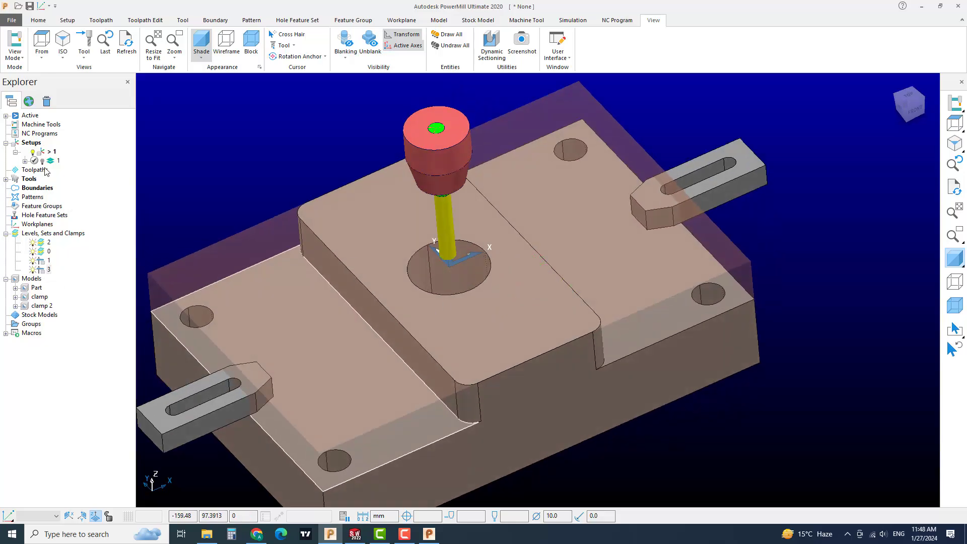
# Step: Include clamp 3 in the clamps used by setup 1 and close the setup settings
pyautogui.rightClick(48, 152)
pyautogui.click(75, 204)
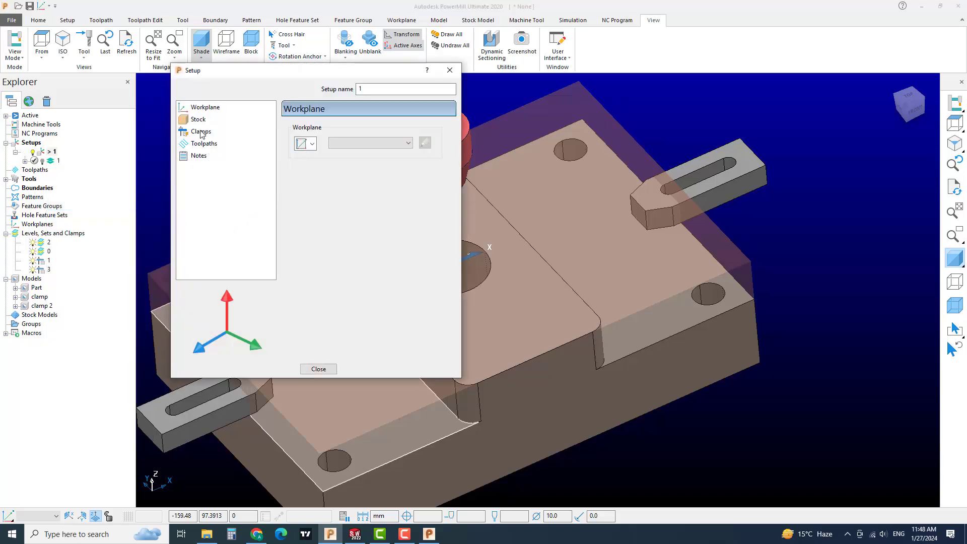
pyautogui.click(201, 131)
pyautogui.click(294, 191)
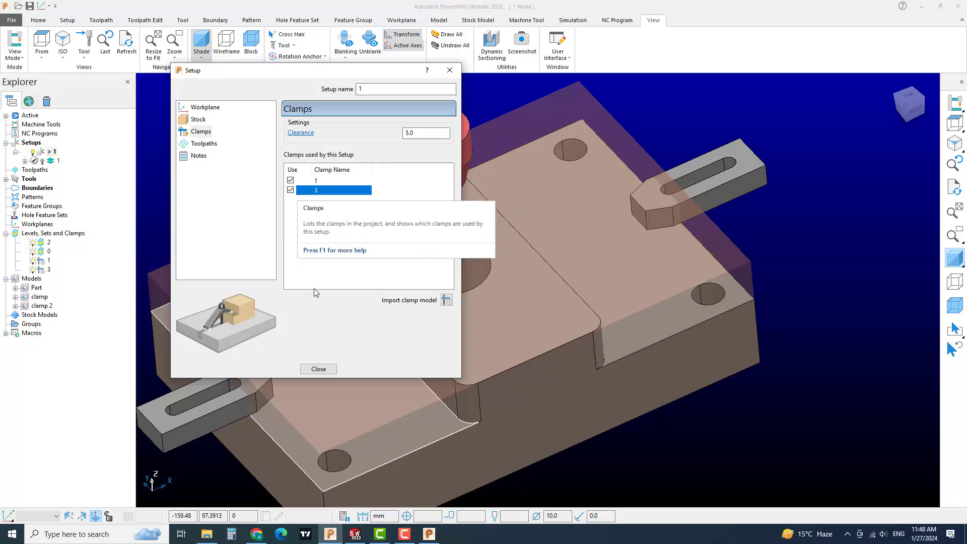
pyautogui.click(318, 369)
pyautogui.scroll(-3, 494, 219)
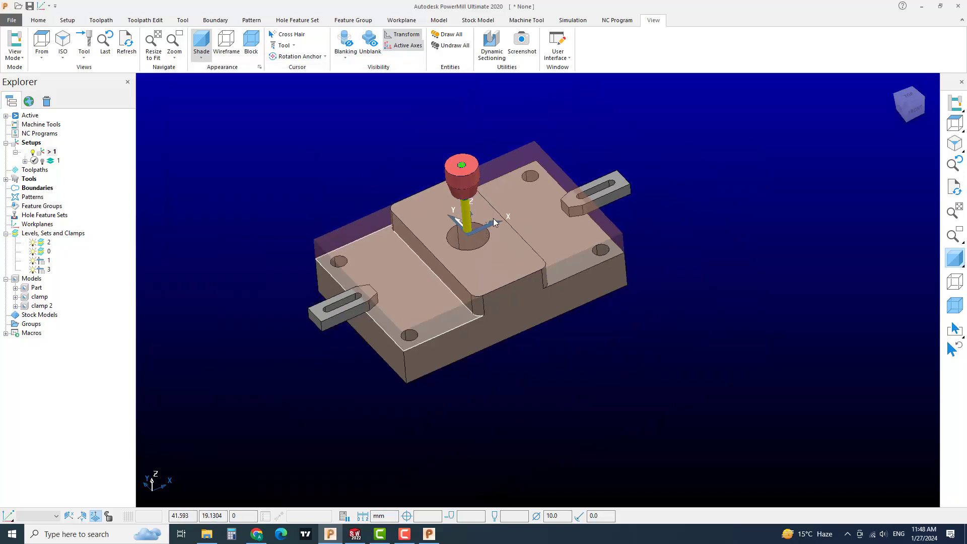
pyautogui.keyDown('shift'); pyautogui.moveTo(494, 218); pyautogui.dragTo(485, 256, button='middle'); pyautogui.keyUp('shift')
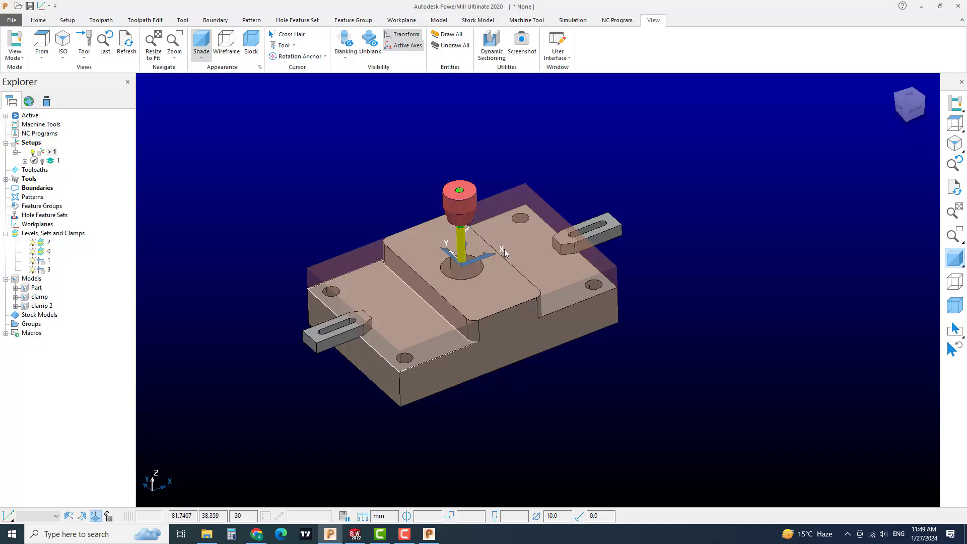
pyautogui.scroll(1, 503, 258)
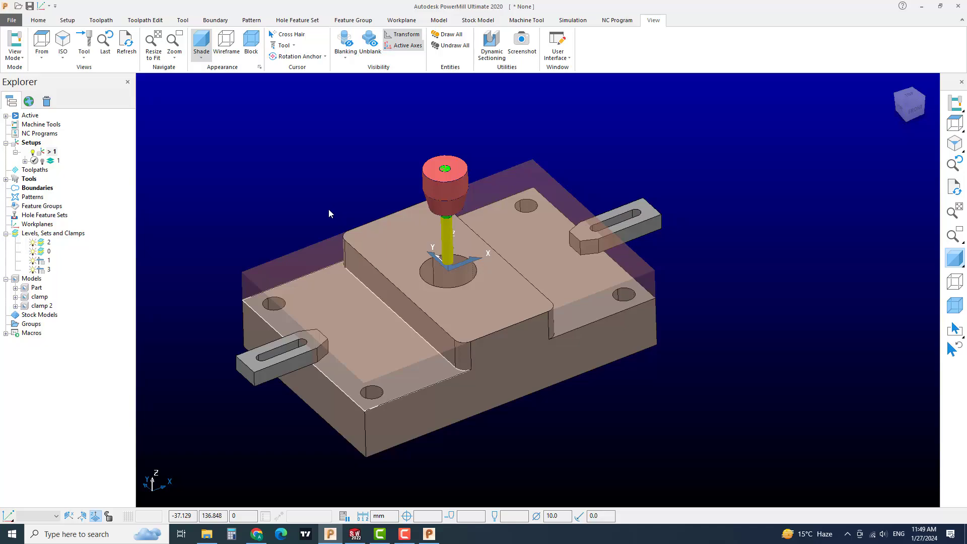
# Step: Switch to PowerShape, examine the surfaces at both clamp positions in isometric view, and return to PowerMill
pyautogui.click(429, 534)
pyautogui.click(928, 147)
pyautogui.click(954, 124)
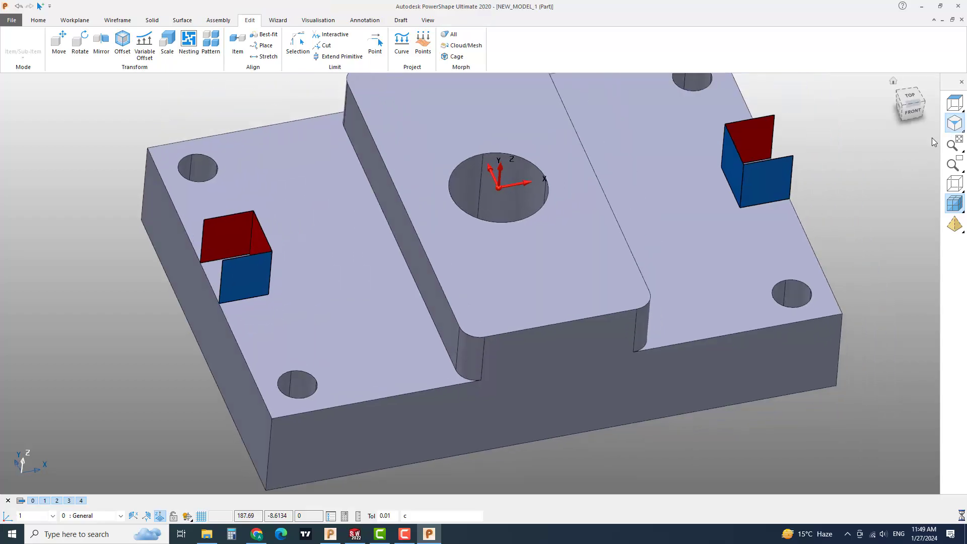
pyautogui.scroll(2, 653, 192)
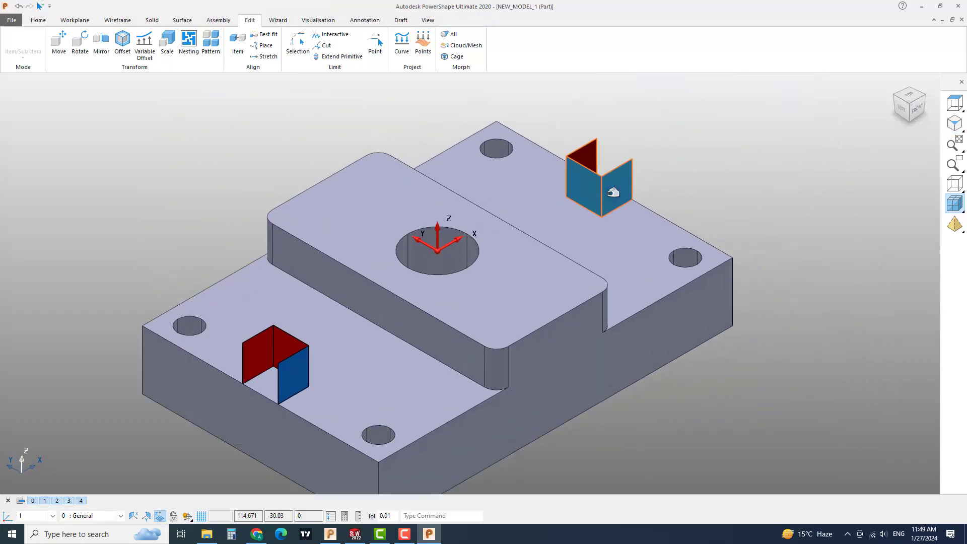
pyautogui.click(607, 193)
pyautogui.click(280, 352)
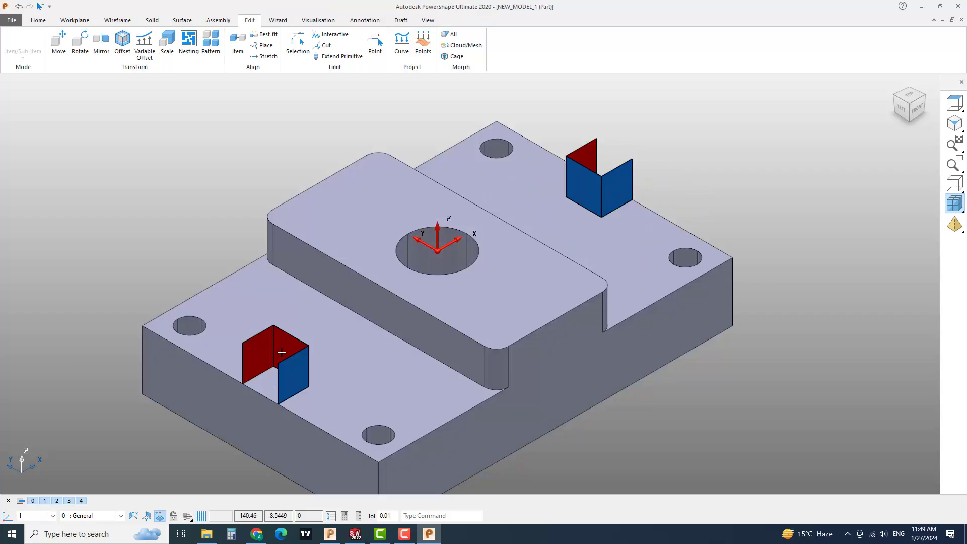
pyautogui.click(619, 195)
pyautogui.click(720, 171)
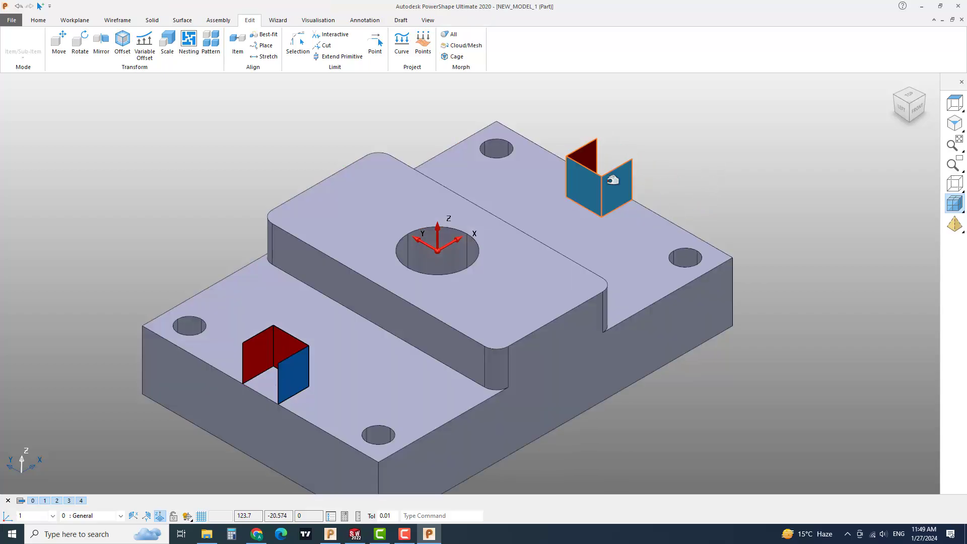
pyautogui.click(331, 534)
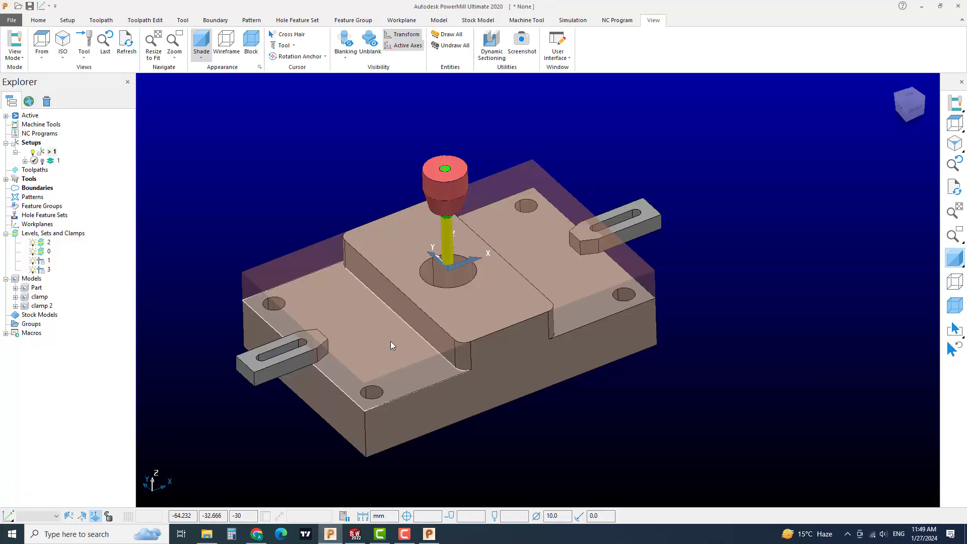